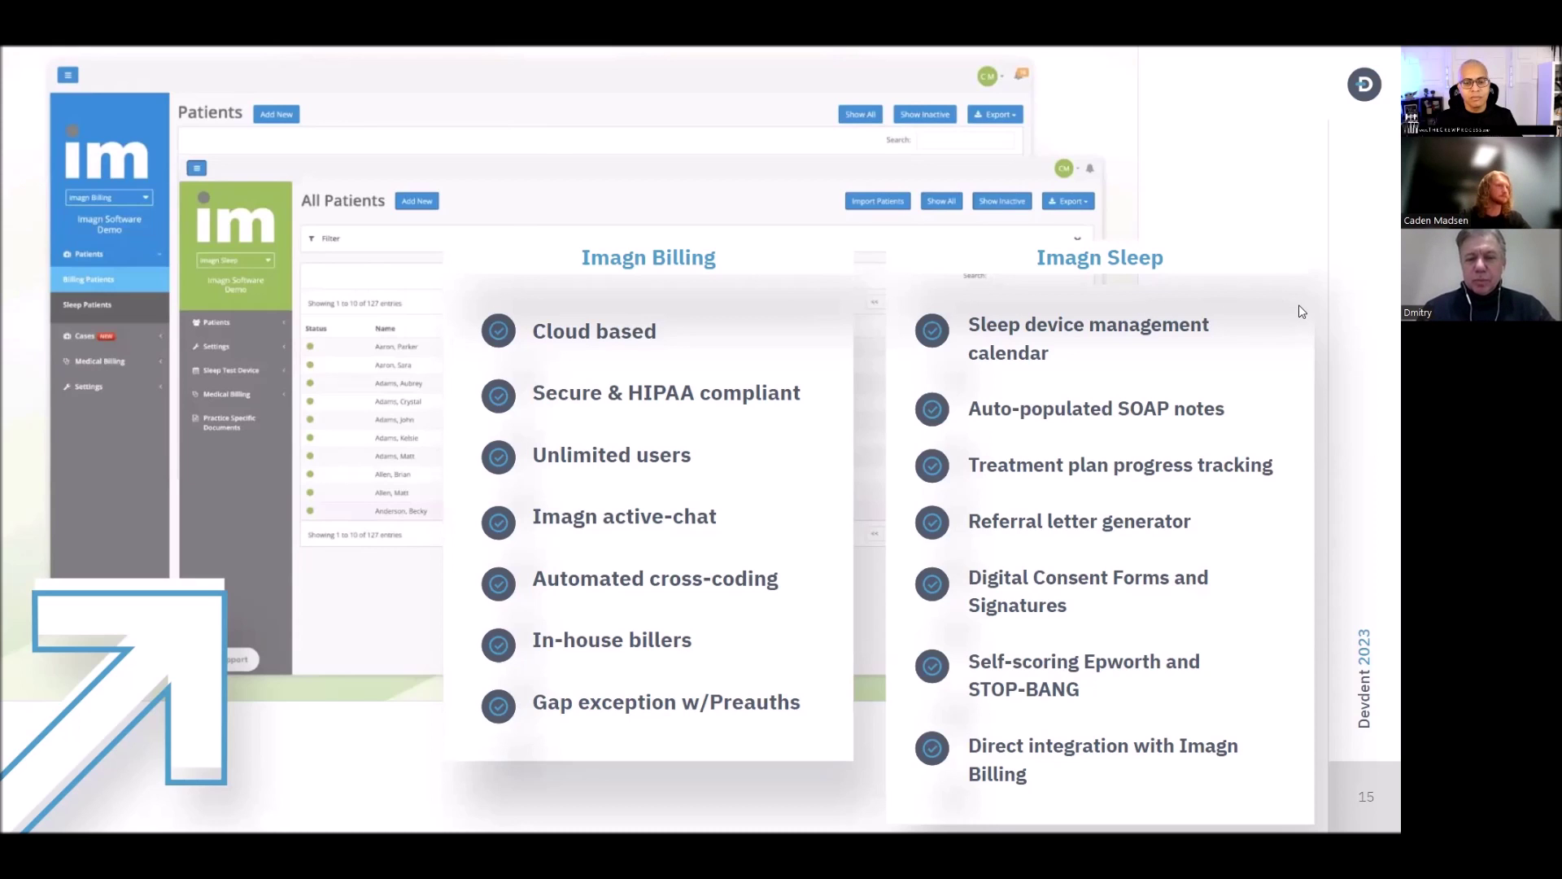
Step: Advance to the closing 'Thank You & Let's Revolutionize Patient Care' slide and exit the slideshow
{"action": "key", "text": "Right"}
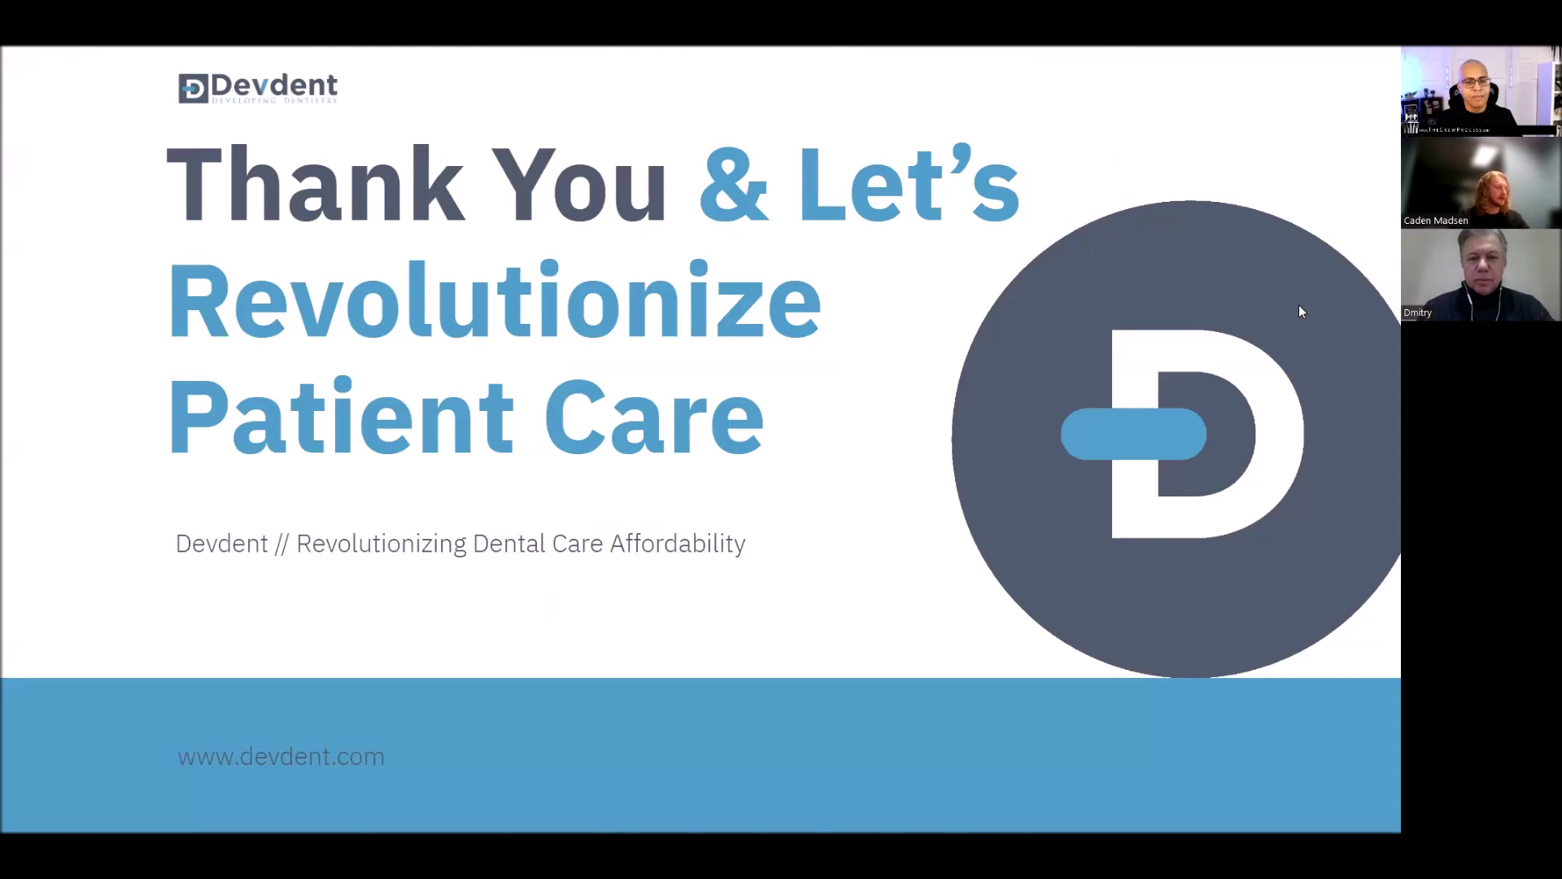
{"action": "key", "text": "Escape"}
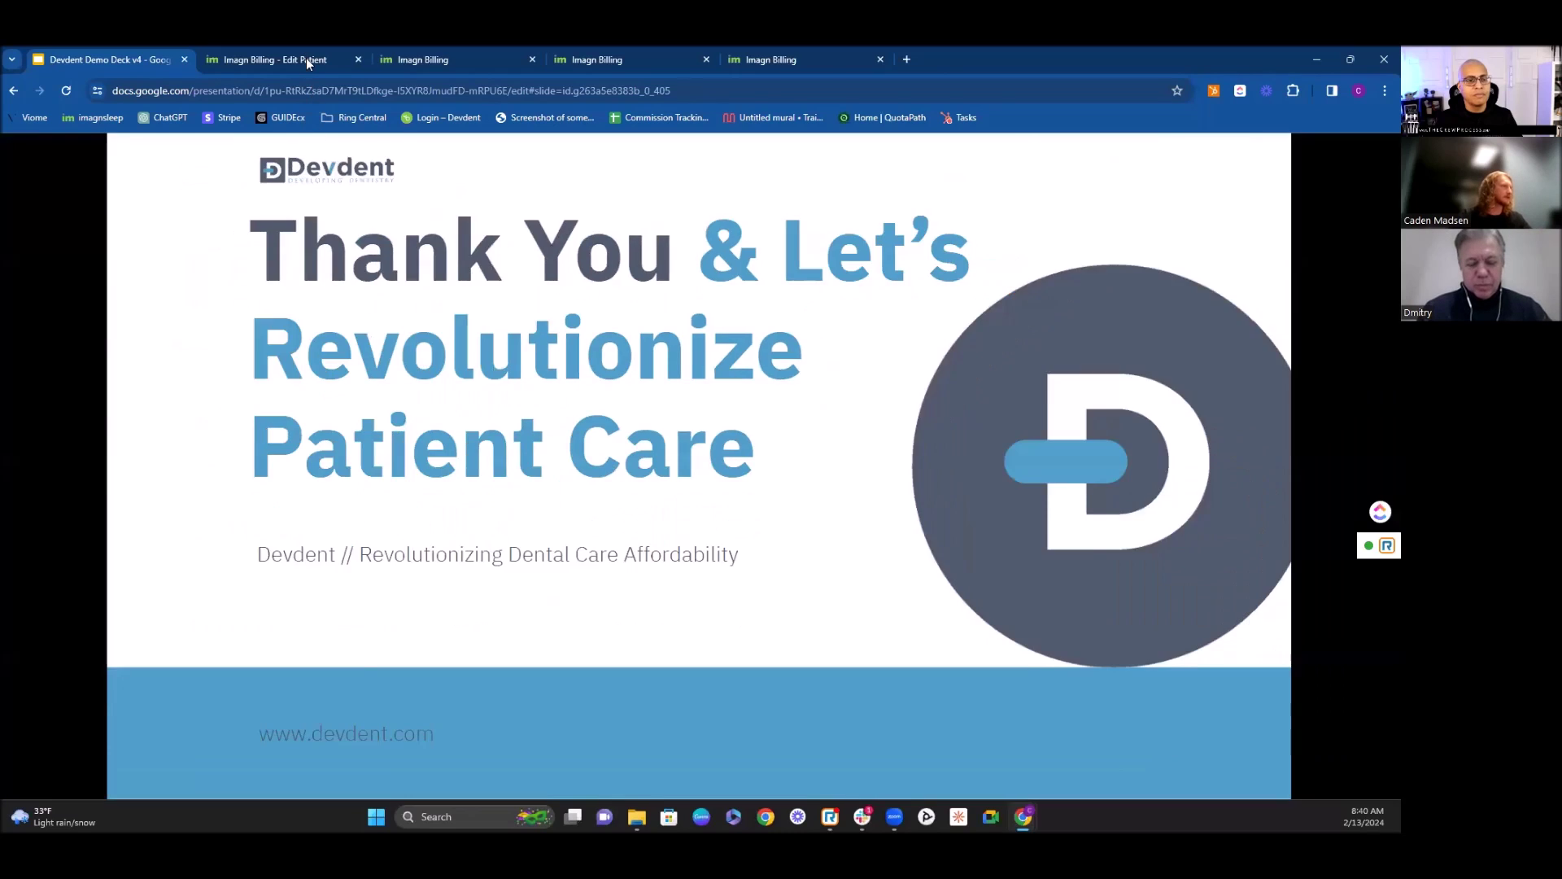
Step: Switch to the 'Imagn Billing - Edit Patient' tab and review the patient's demographic, contact and address details
{"action": "left_click", "coordinate": [306, 59]}
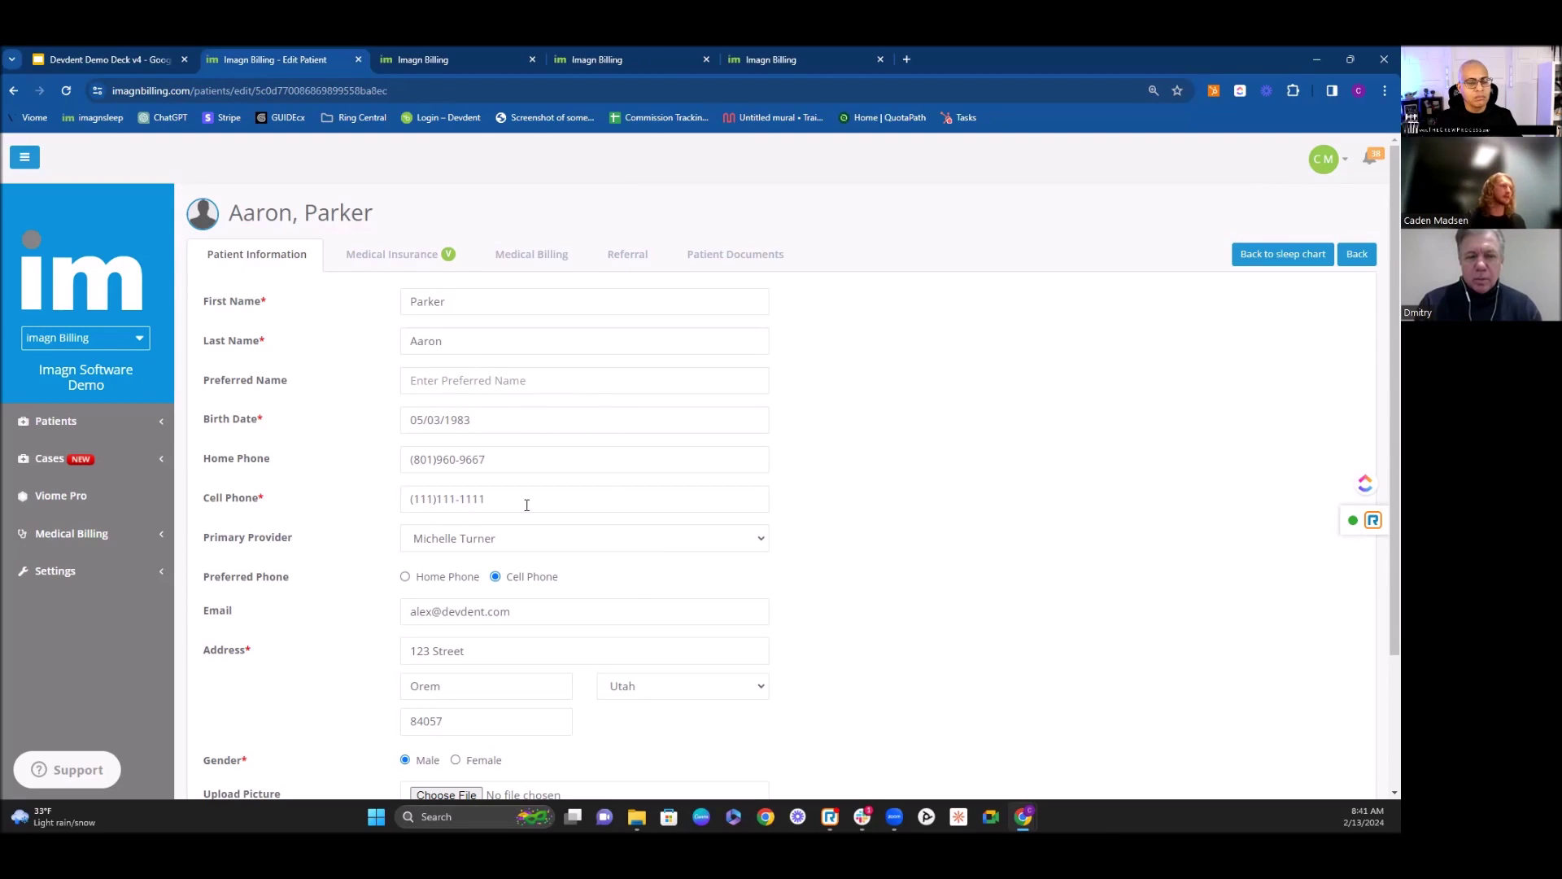
{"action": "scroll", "coordinate": [512, 504], "scroll_direction": "down", "scroll_amount": 2}
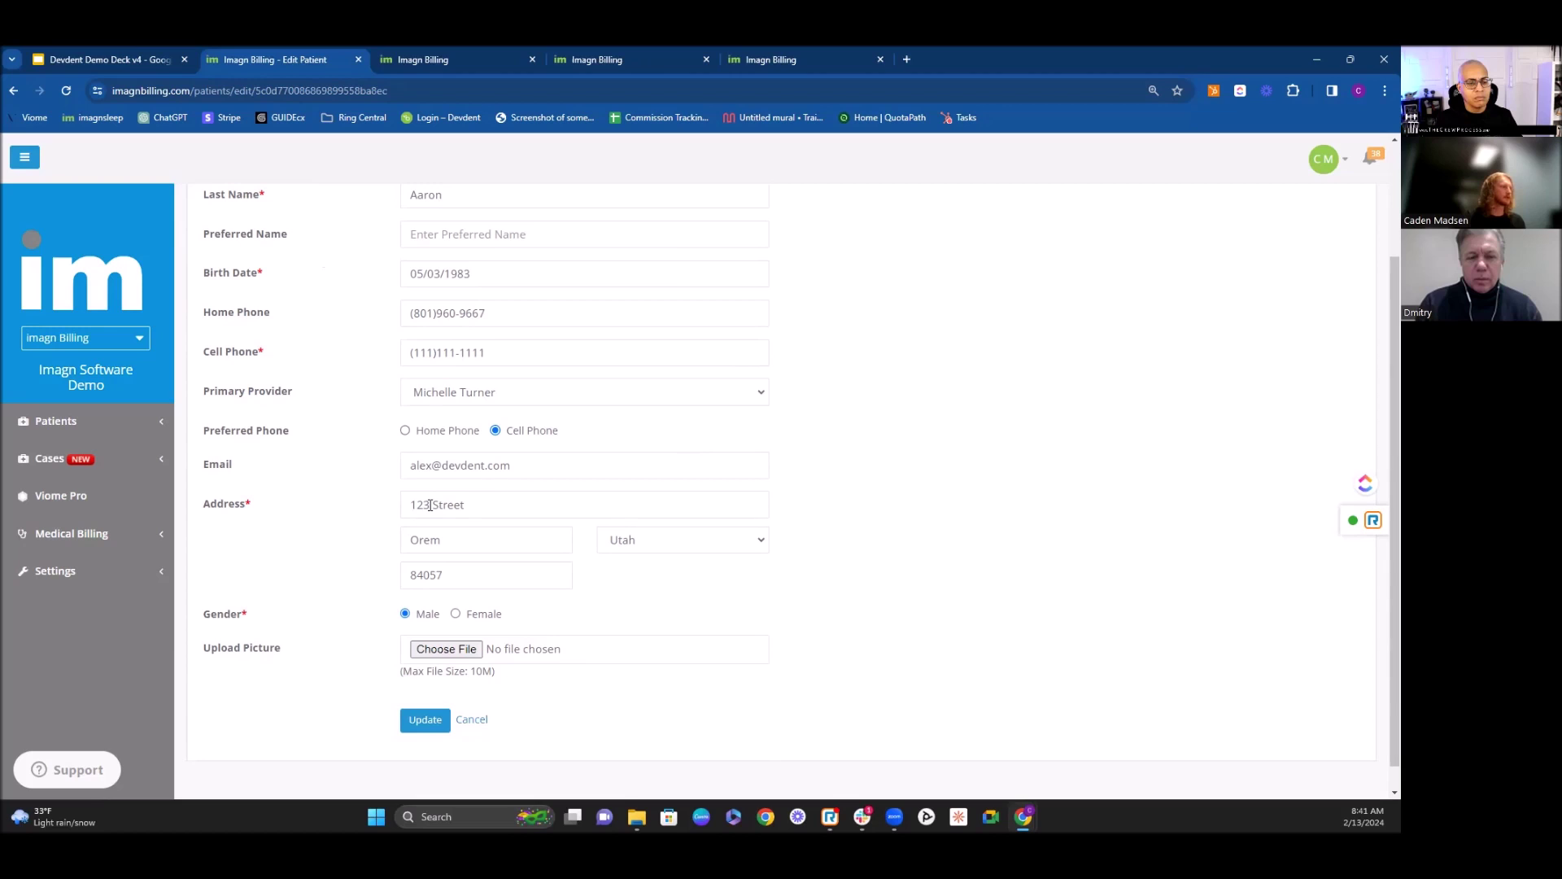
{"action": "scroll", "coordinate": [698, 631], "scroll_direction": "up", "scroll_amount": 2}
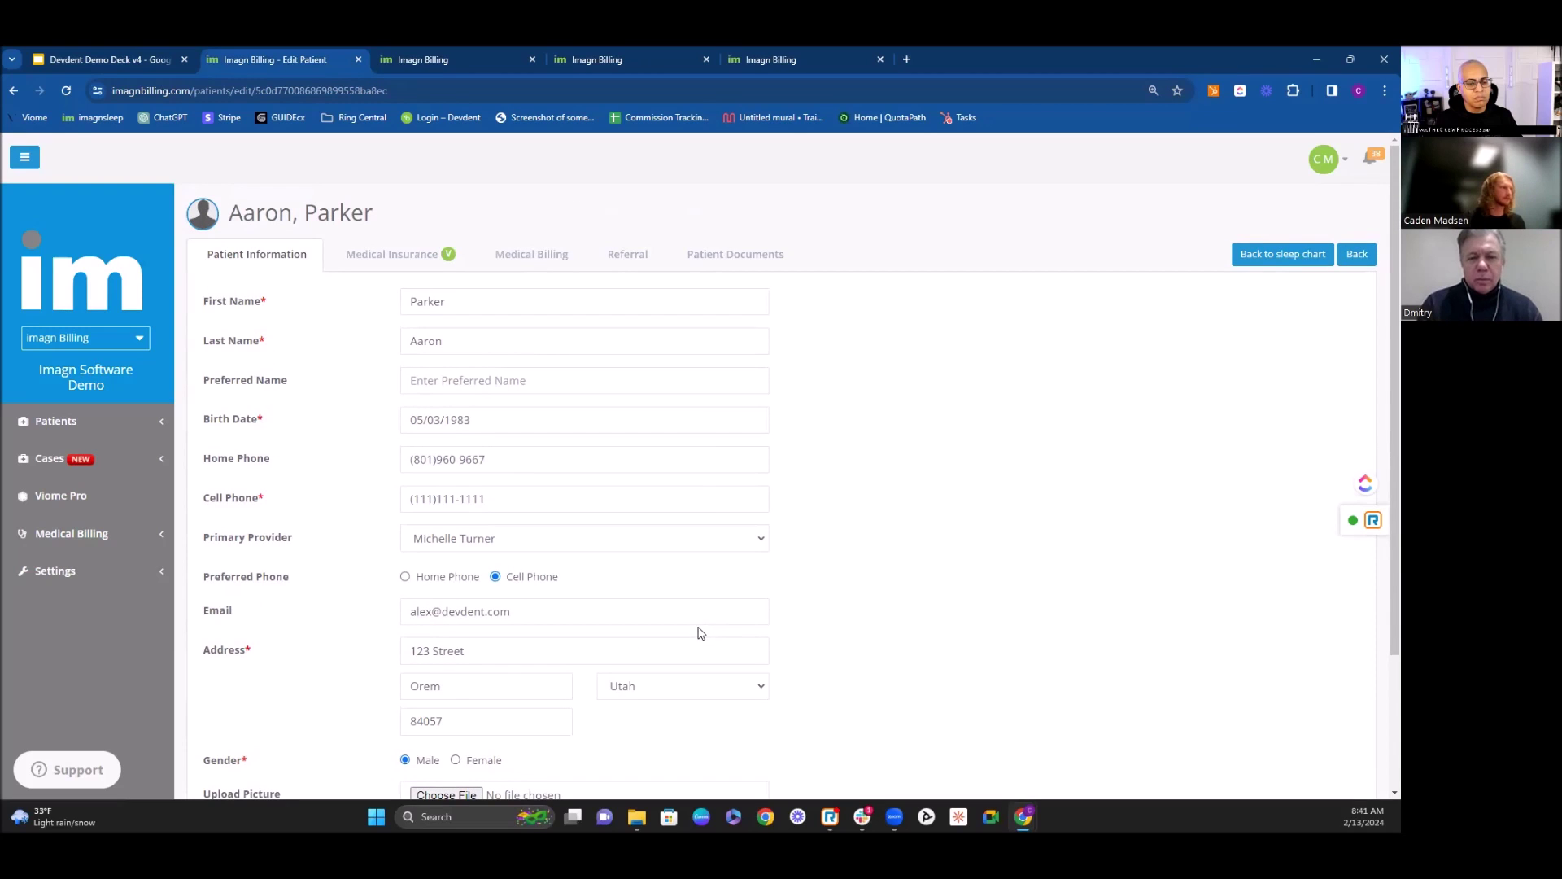
Step: Review the patient's primary Aetna insurance, then open the medical billing case history listing 8 cases
{"action": "left_click", "coordinate": [391, 262]}
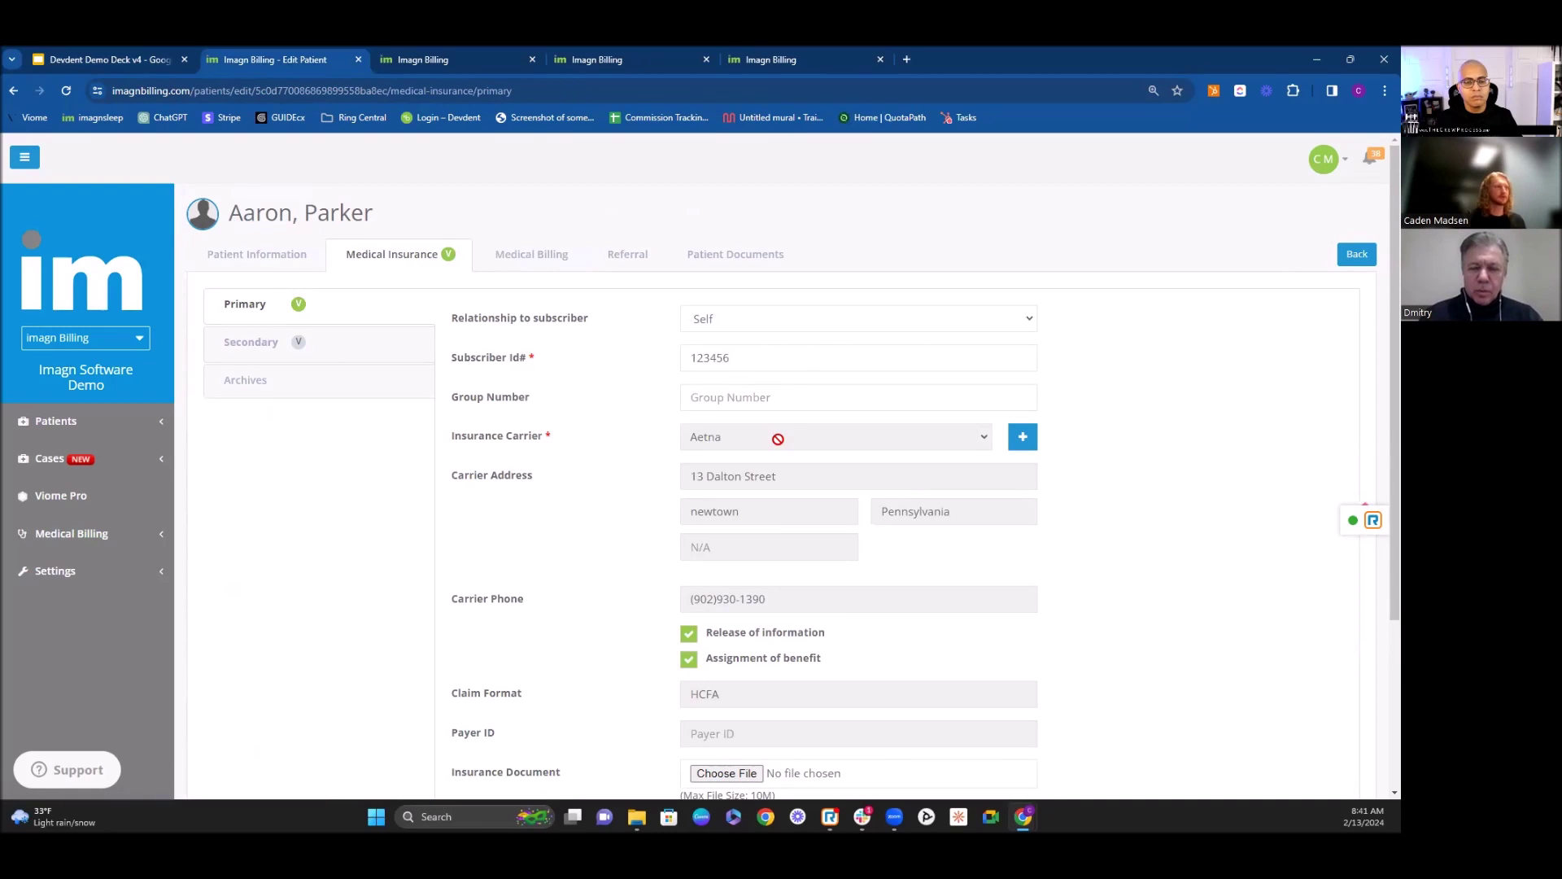
{"action": "scroll", "coordinate": [780, 436], "scroll_direction": "down", "scroll_amount": 3}
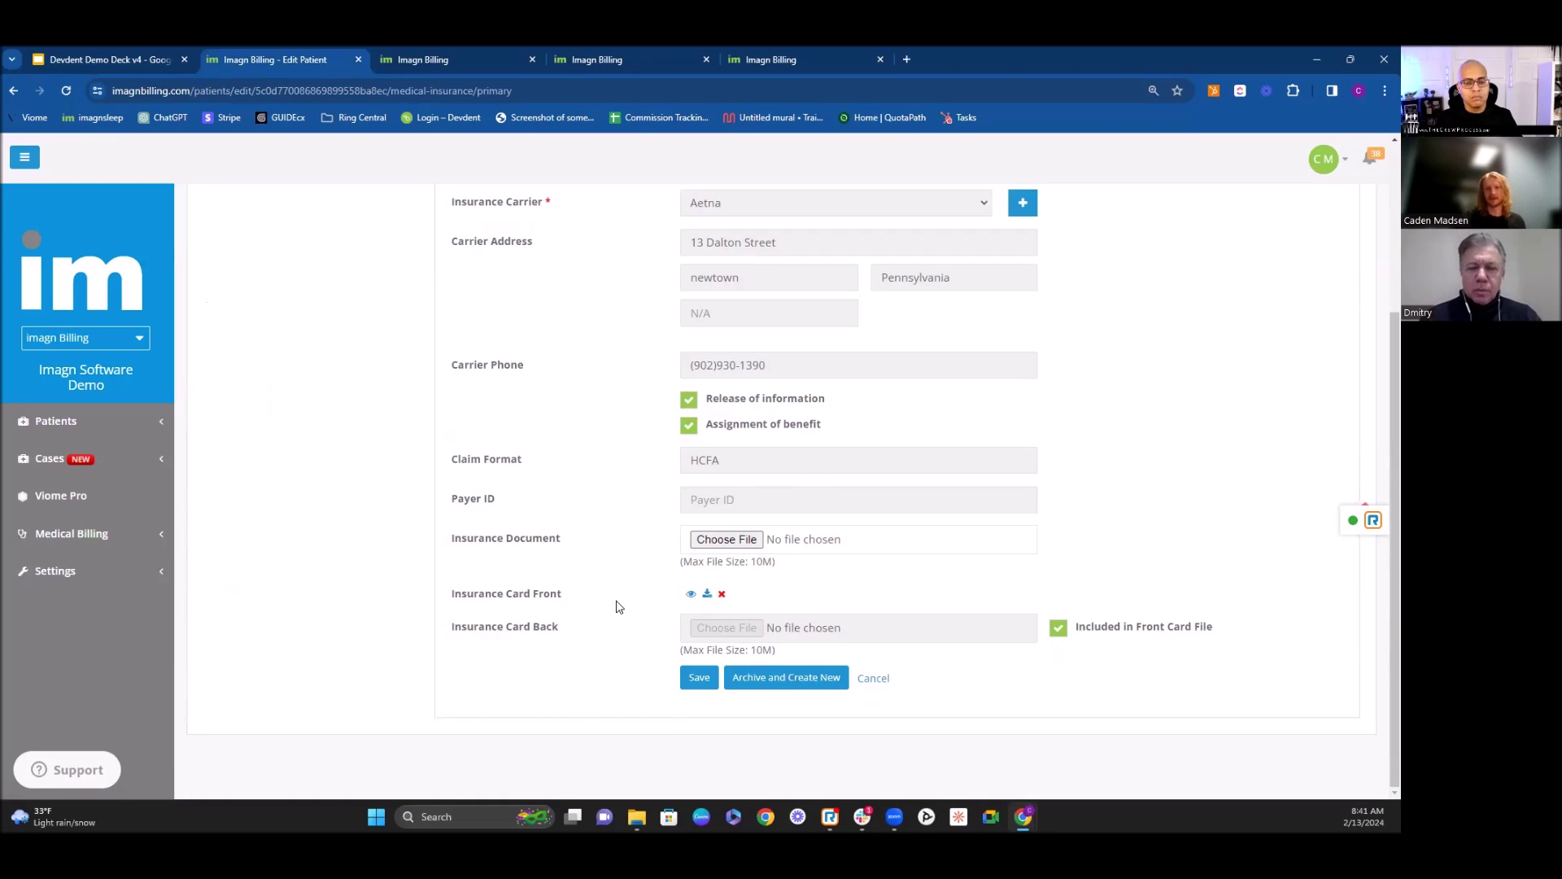
{"action": "scroll", "coordinate": [617, 606], "scroll_direction": "up", "scroll_amount": 2}
{"action": "scroll", "coordinate": [611, 529], "scroll_direction": "up", "scroll_amount": 1}
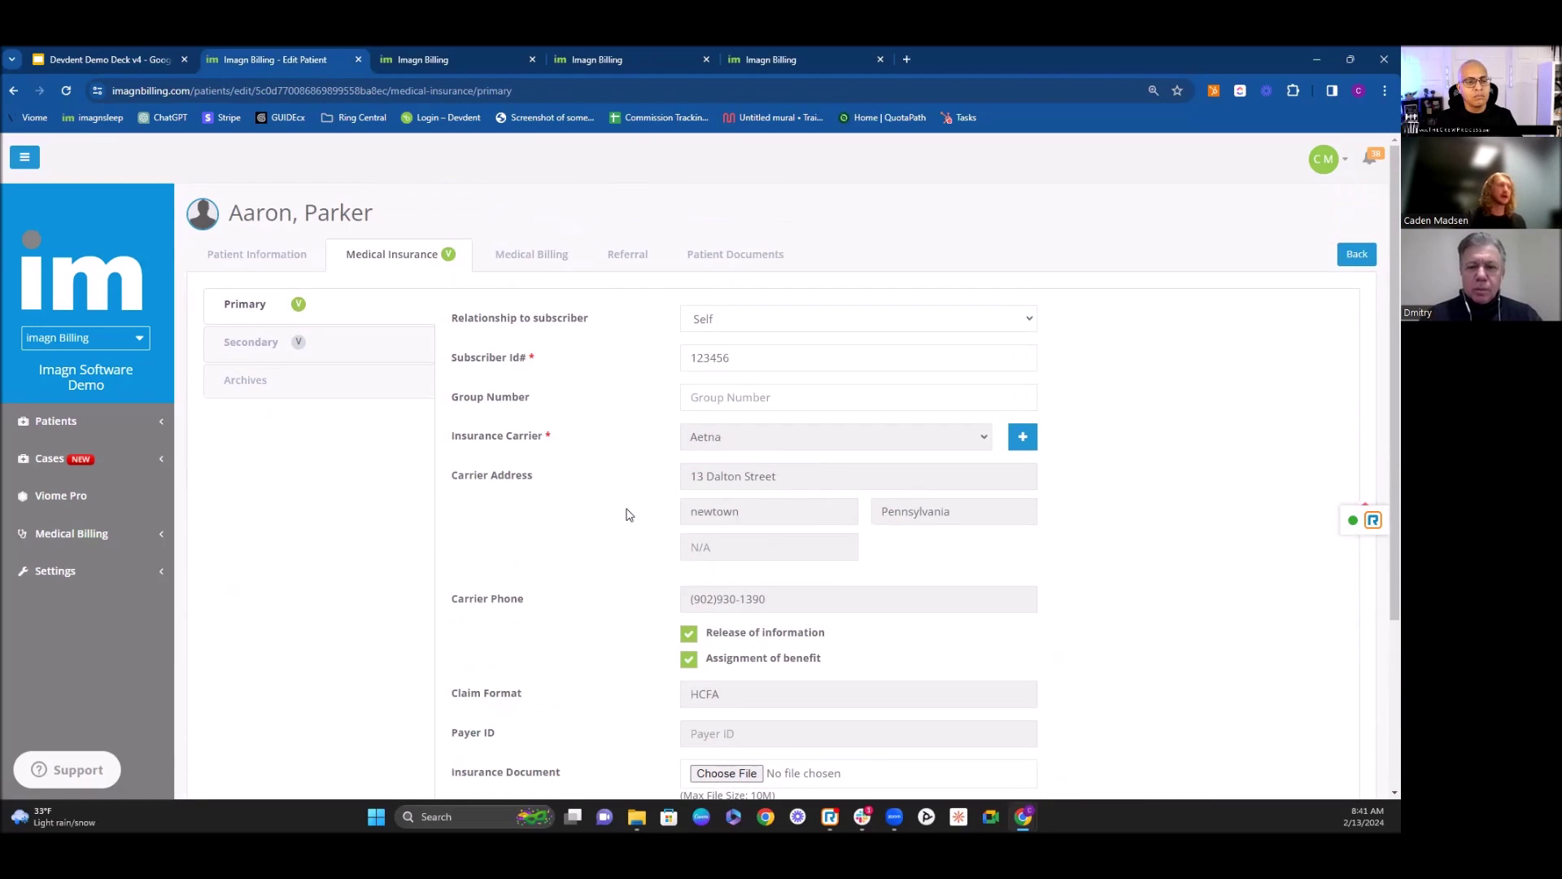
{"action": "left_click", "coordinate": [544, 266]}
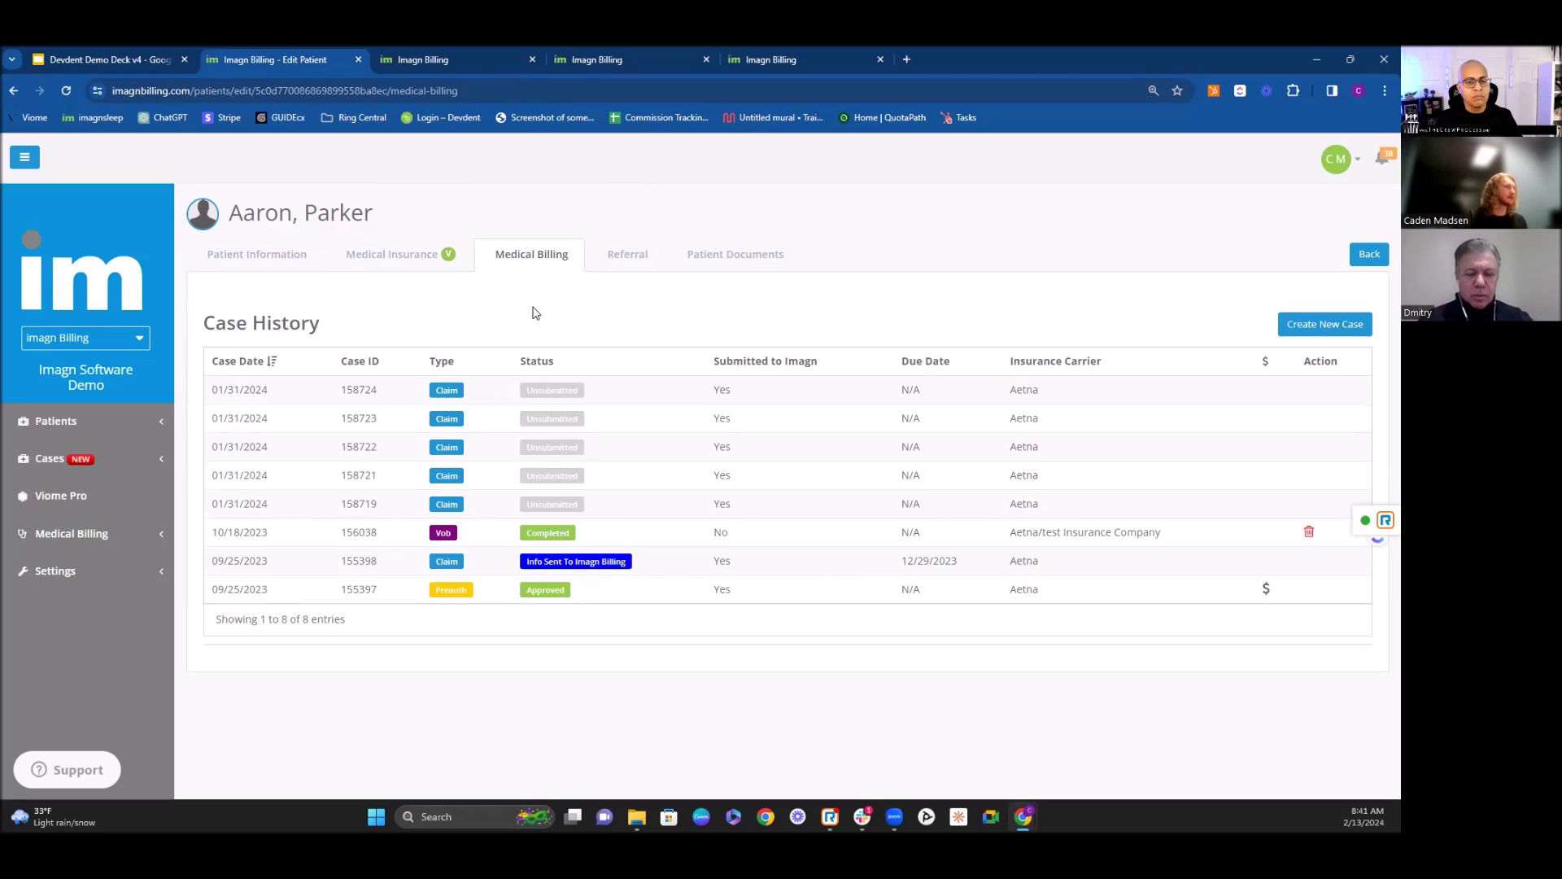
Step: Create a new case of type Verification Of Benefits
{"action": "left_click", "coordinate": [1326, 327]}
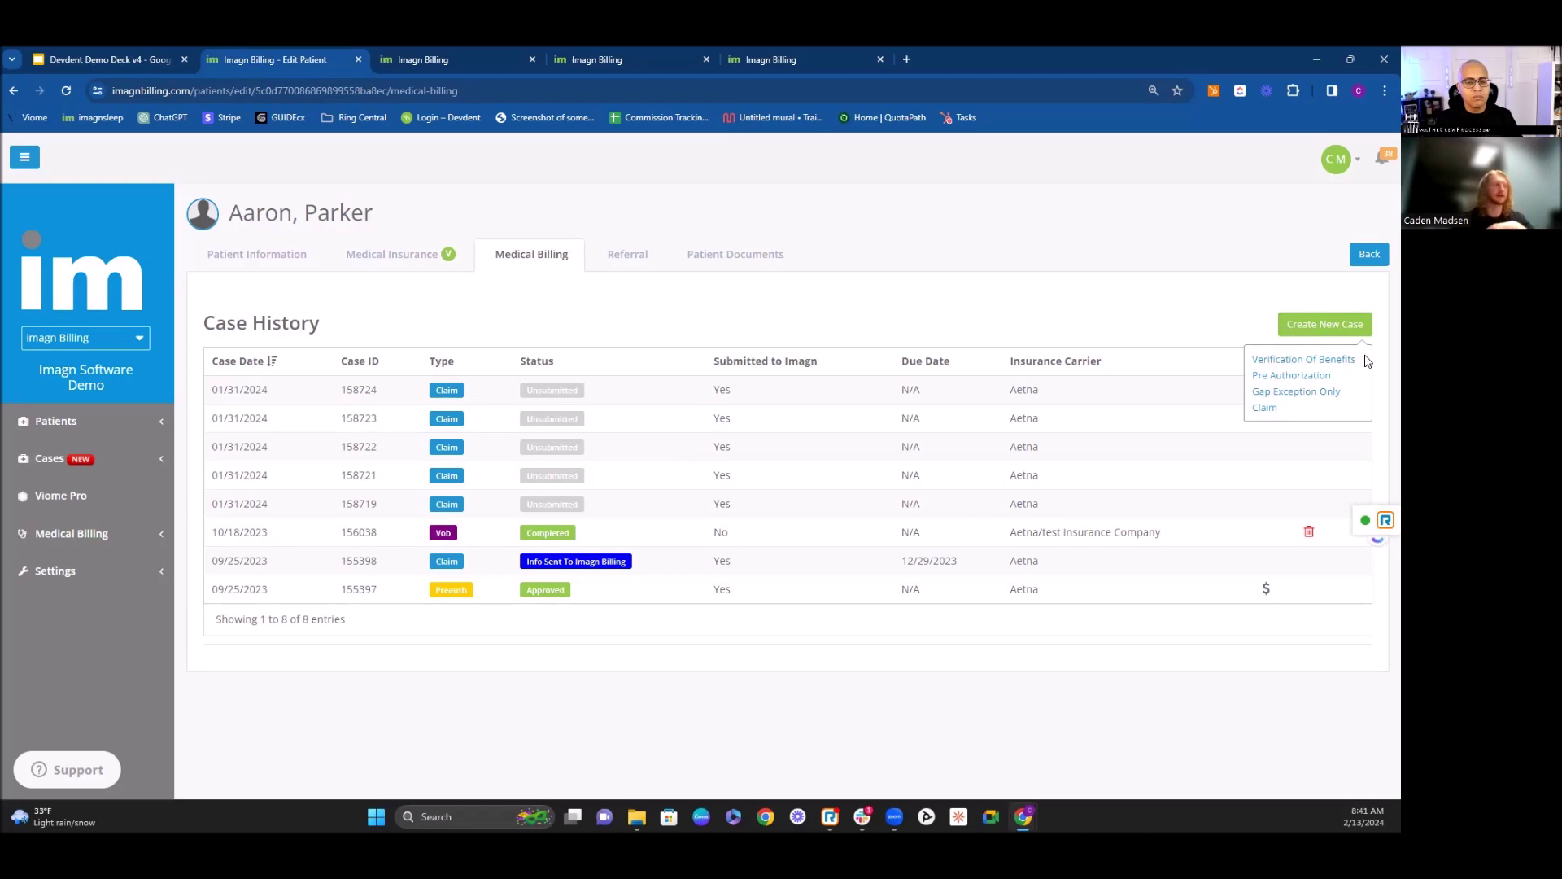
{"action": "left_click", "coordinate": [1309, 364]}
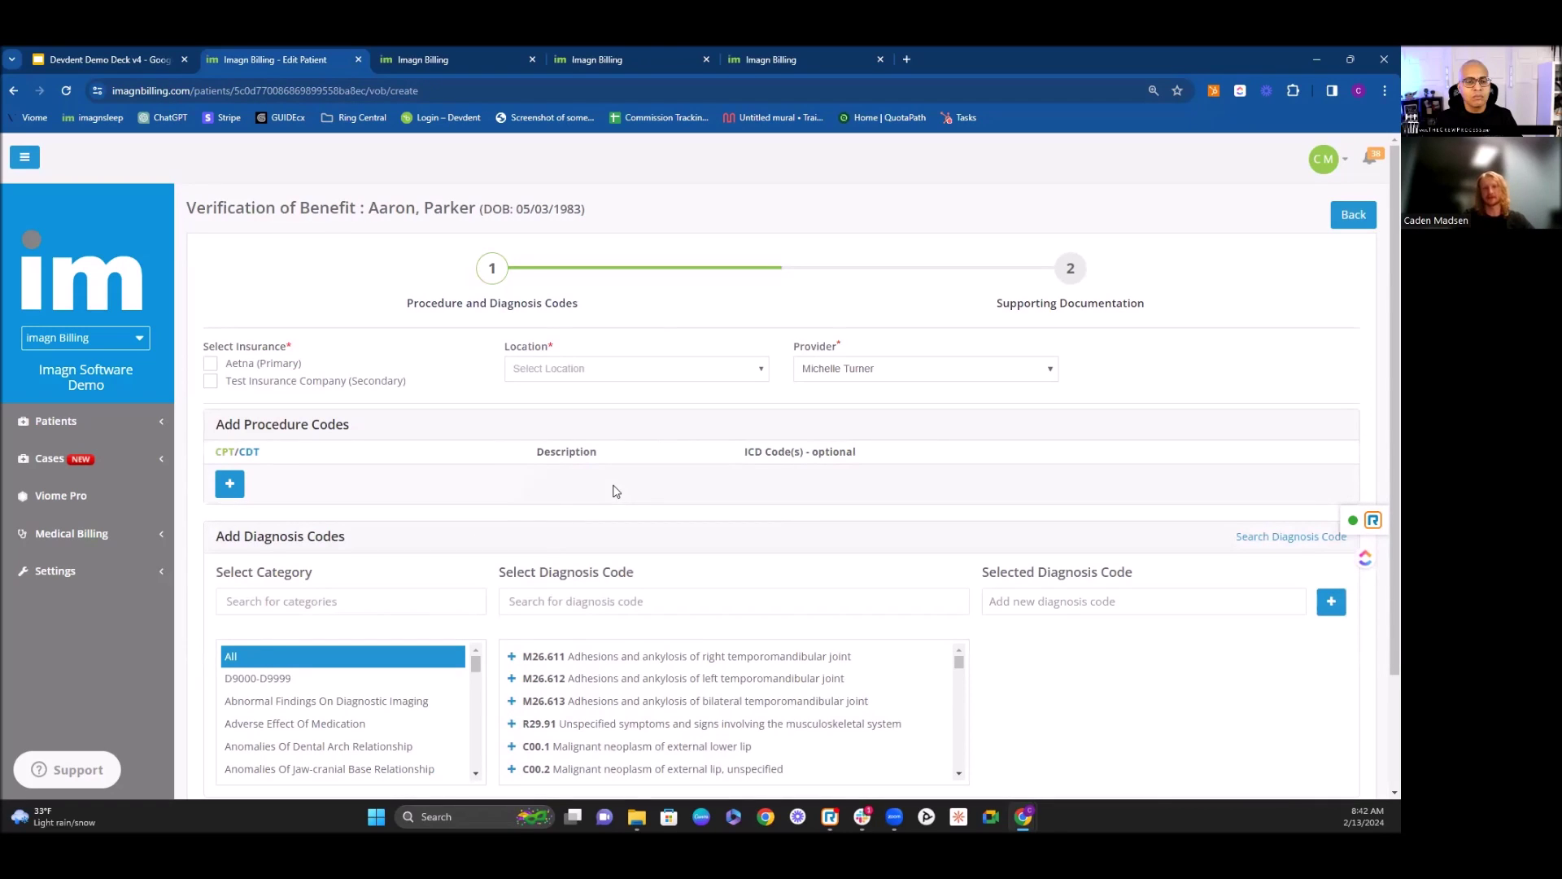
Step: Check Aetna (Primary), set location to Salt Lake City, change the provider, and open the procedure code search
{"action": "left_click", "coordinate": [211, 363]}
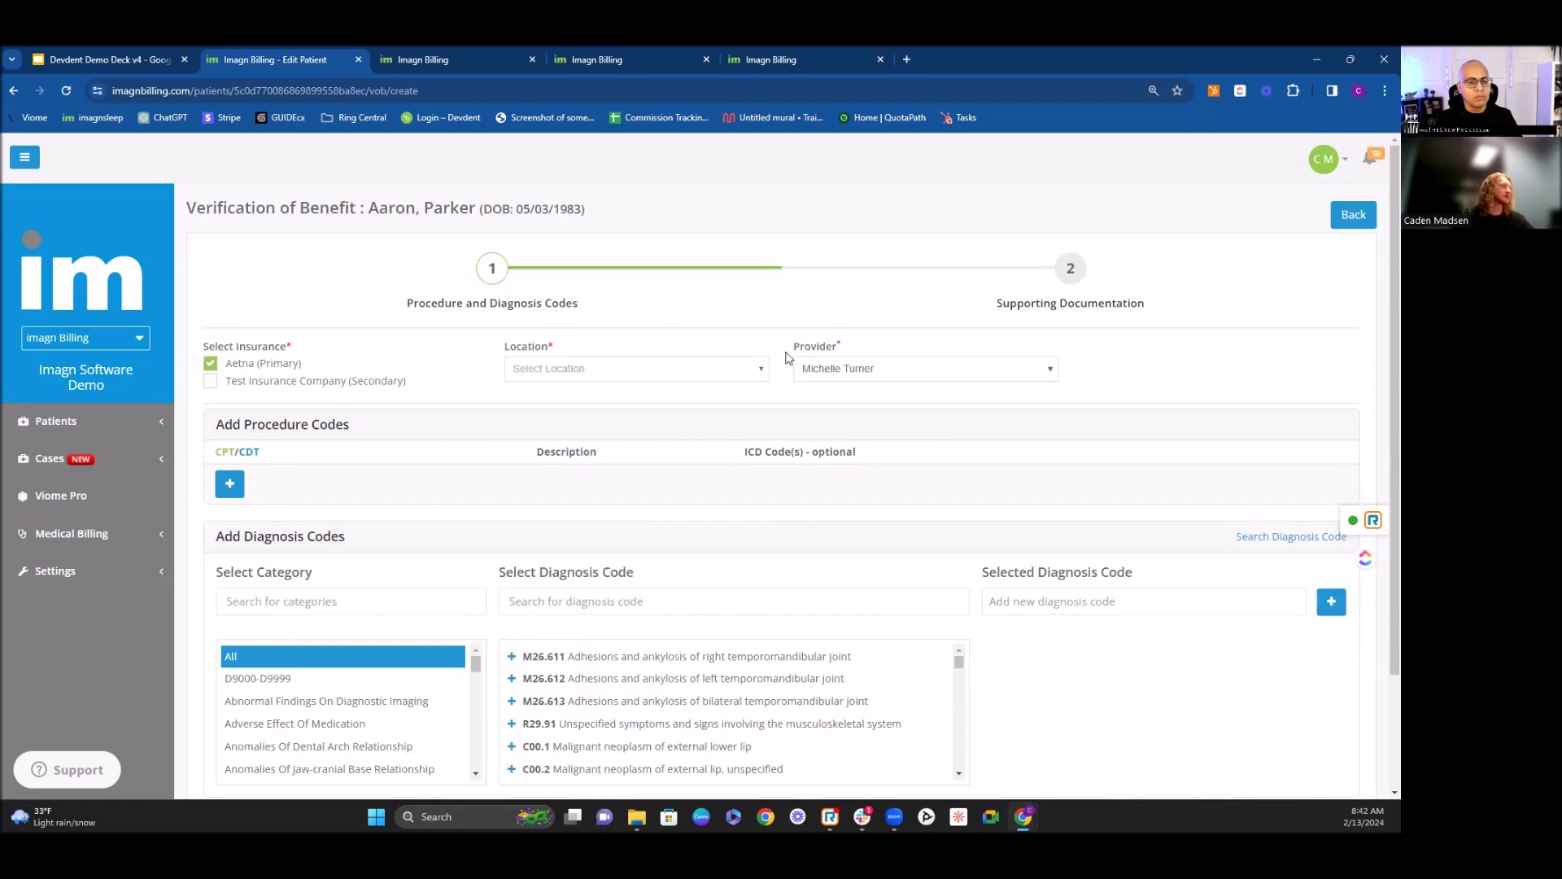
{"action": "left_click", "coordinate": [744, 371]}
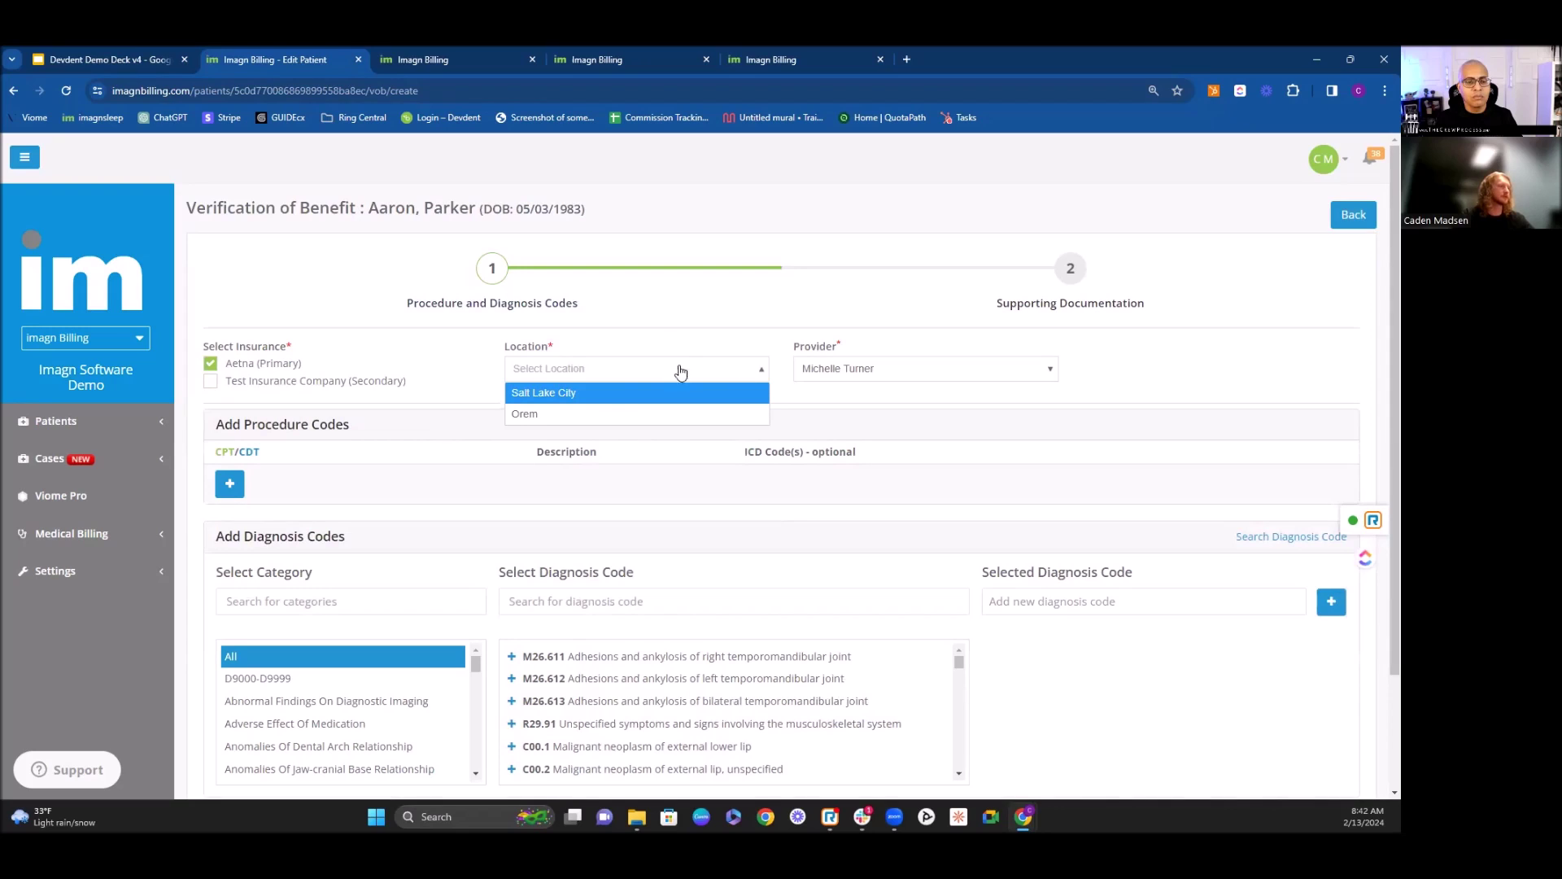
{"action": "left_click", "coordinate": [735, 391]}
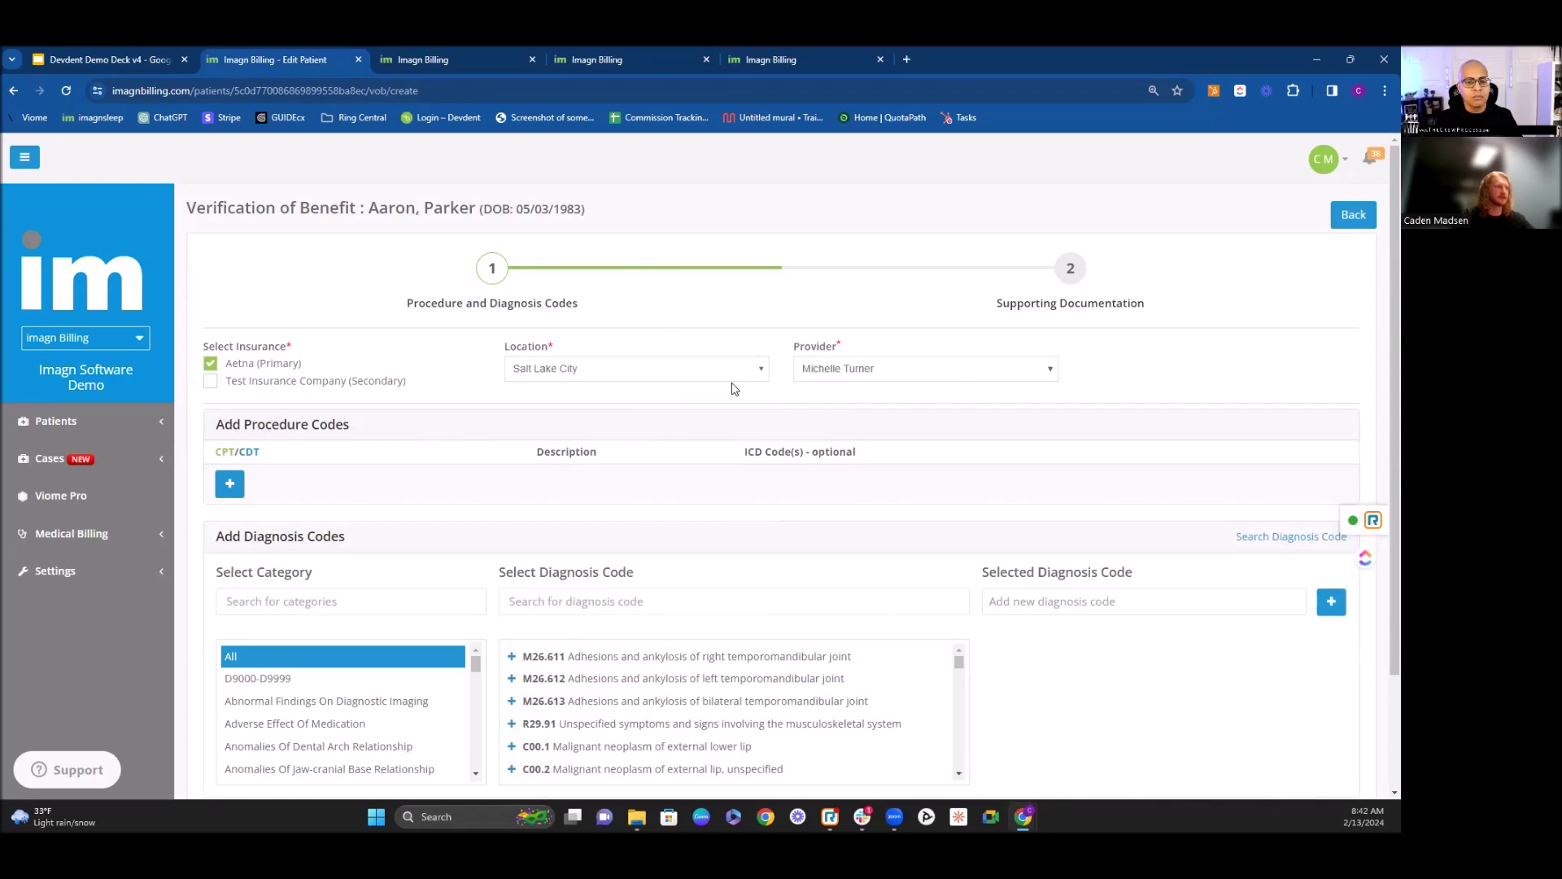
{"action": "left_click", "coordinate": [951, 378]}
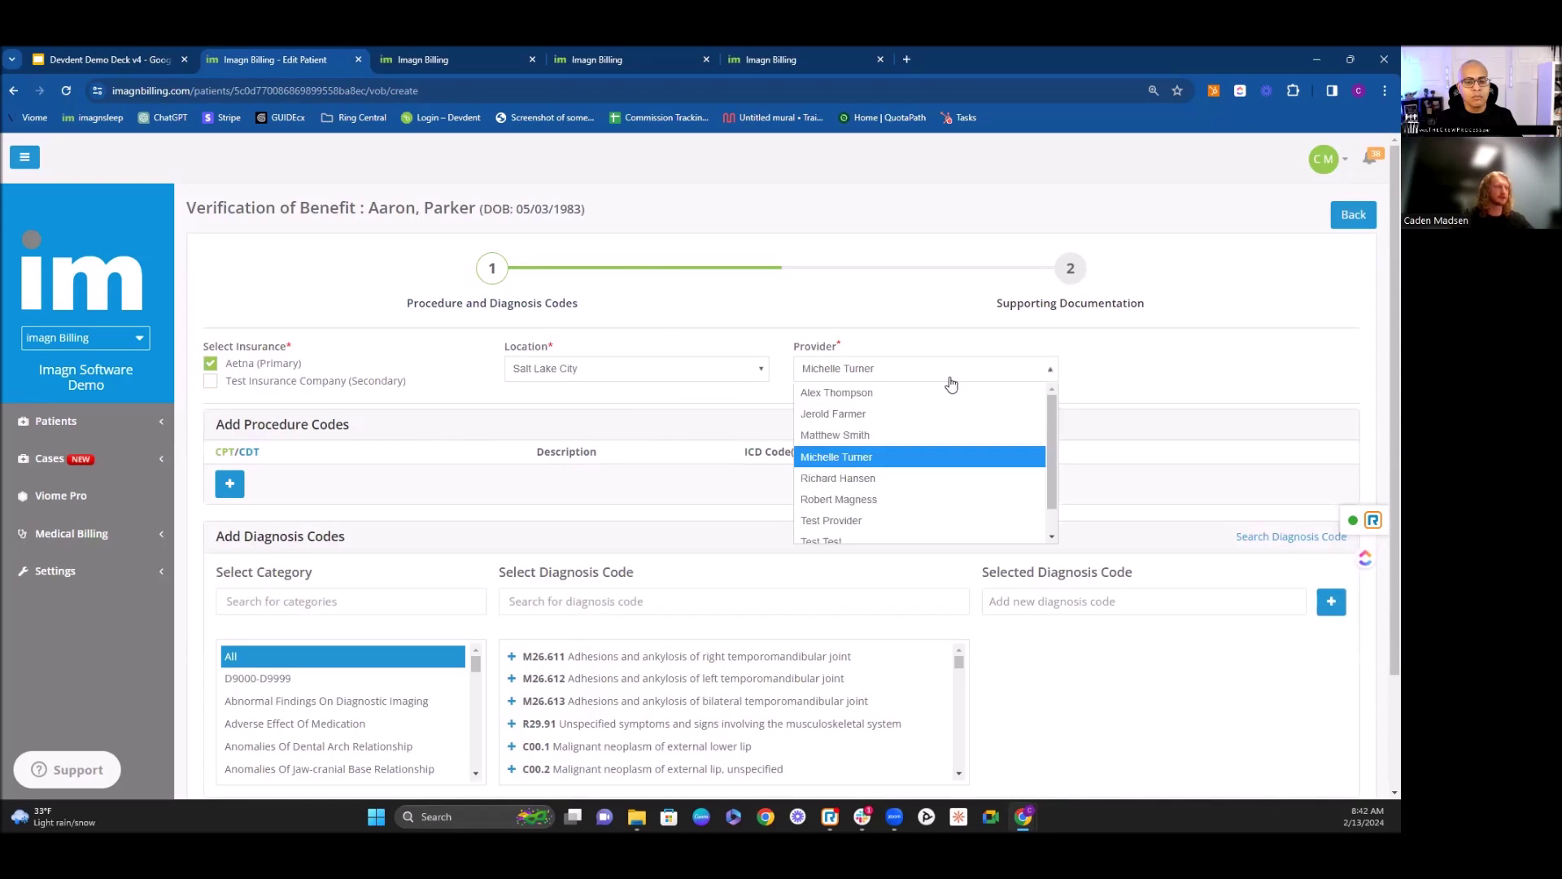
{"action": "left_click", "coordinate": [917, 498]}
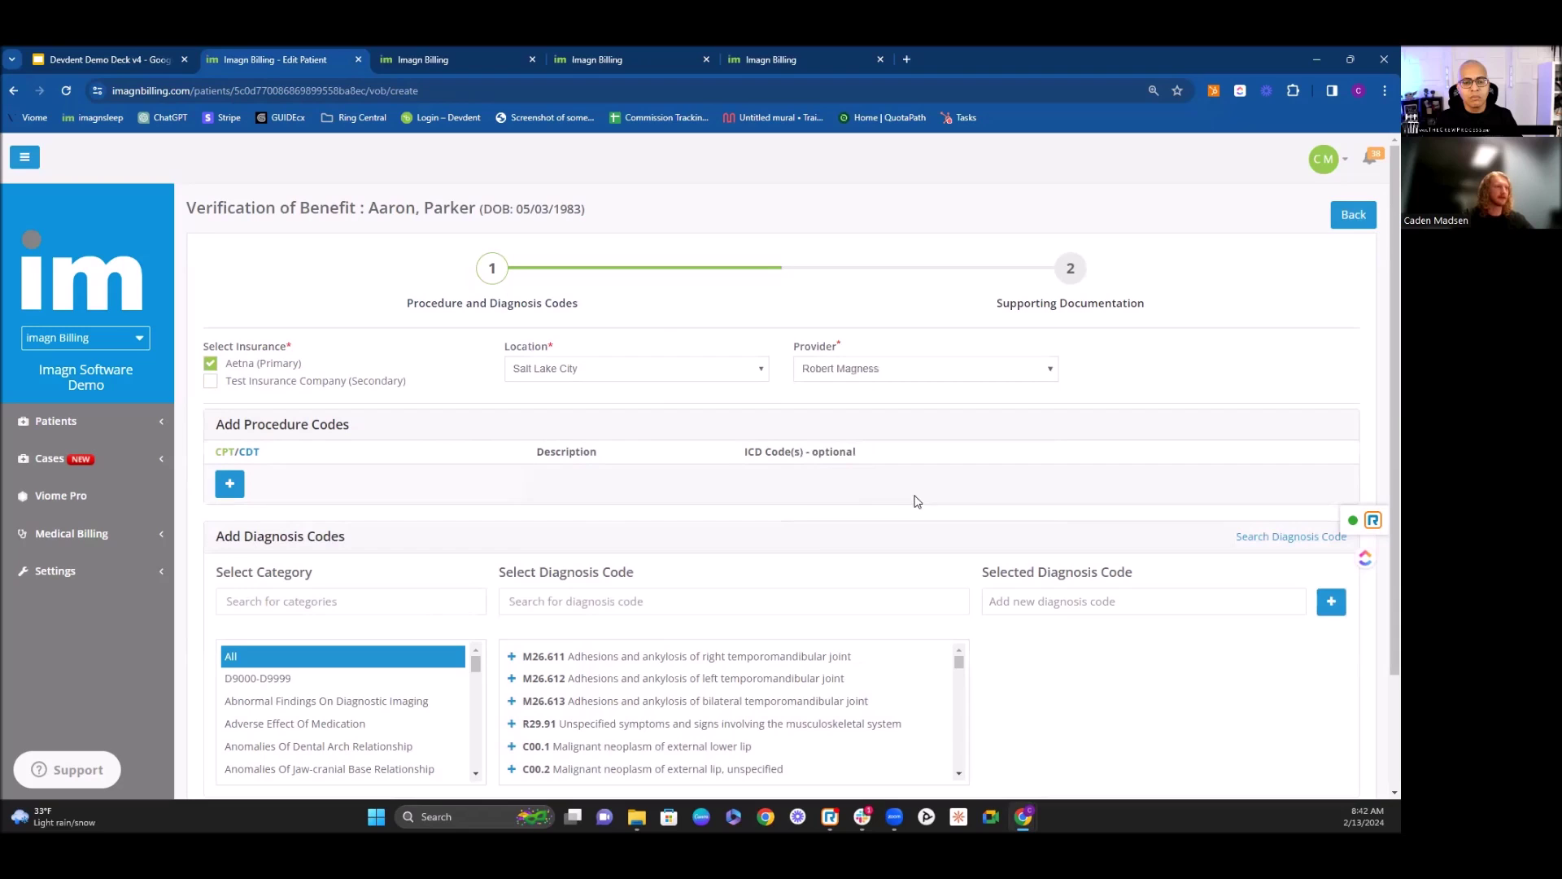
{"action": "left_click", "coordinate": [230, 485]}
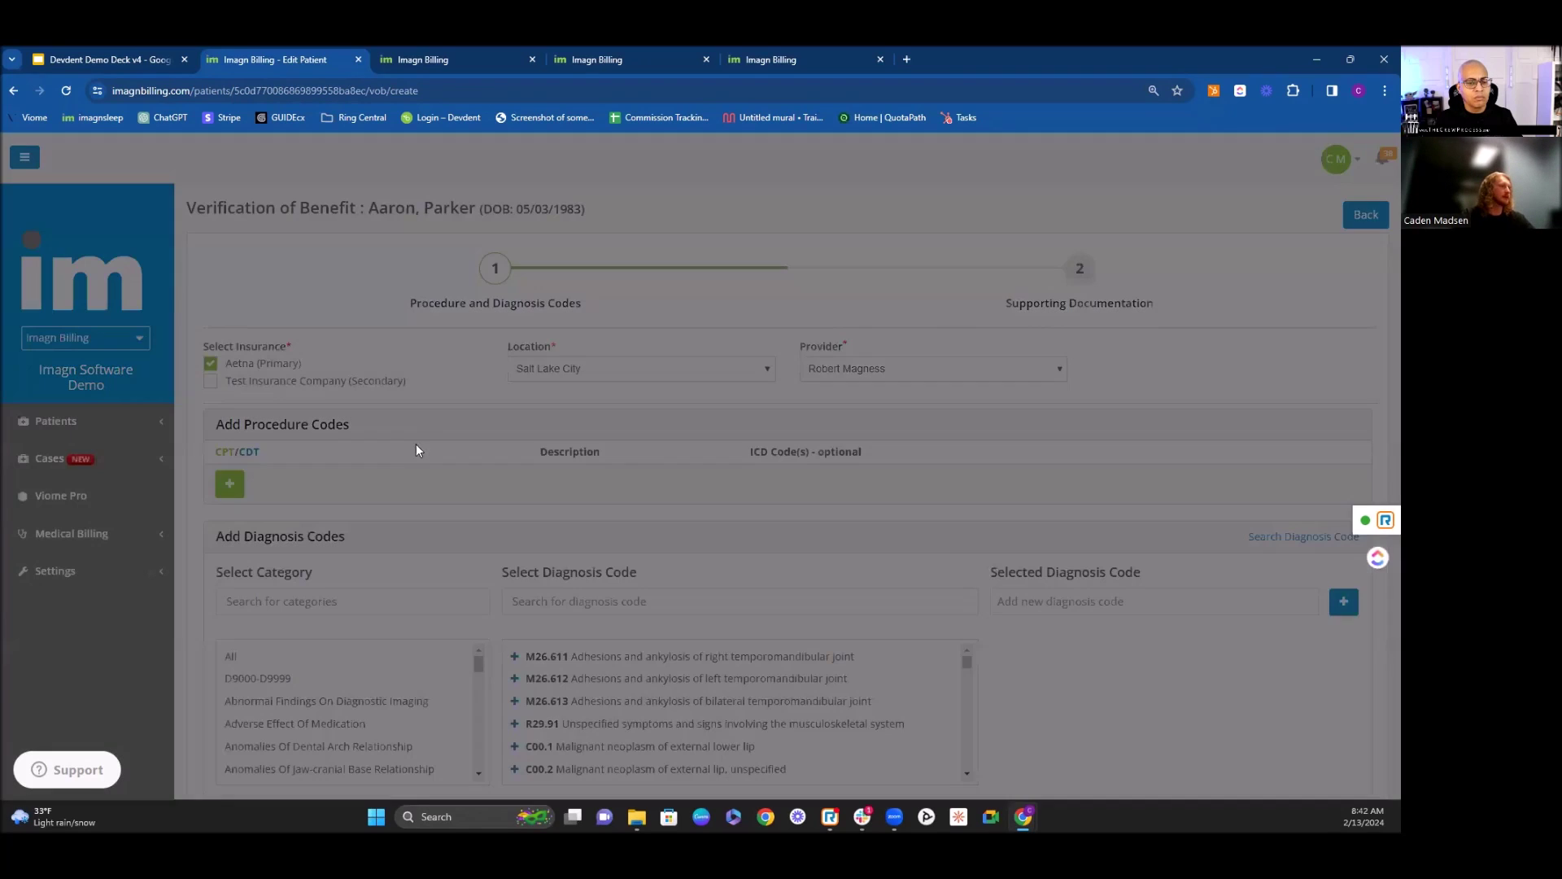
{"action": "left_click", "coordinate": [569, 409]}
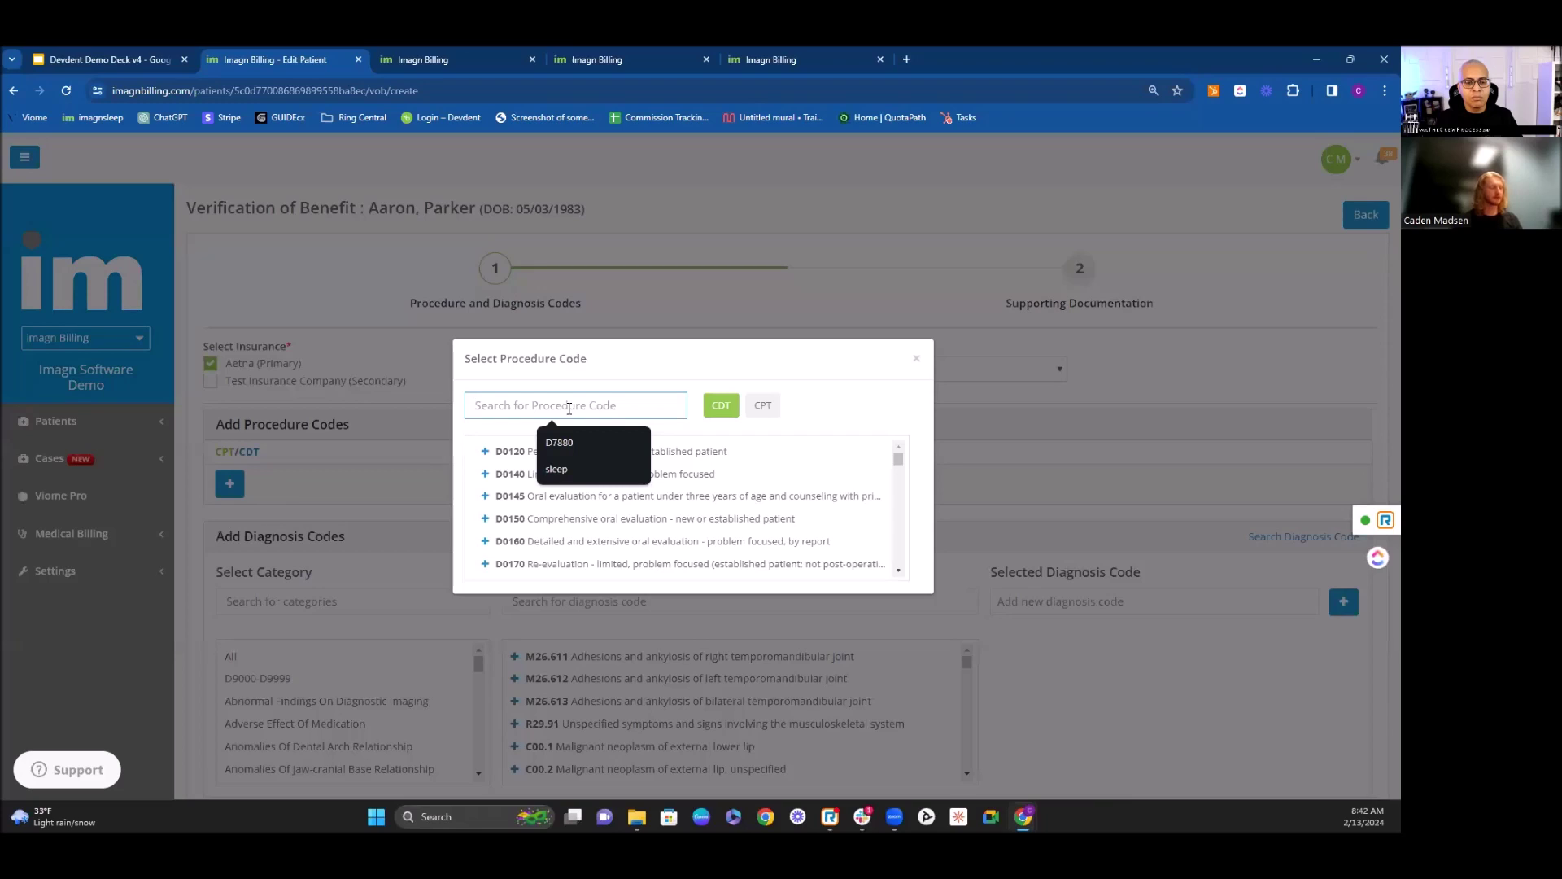
Step: Add procedure D6010 'Implant 4 or More' cross-coded to CPT 21249
{"action": "type", "text": "D6010"}
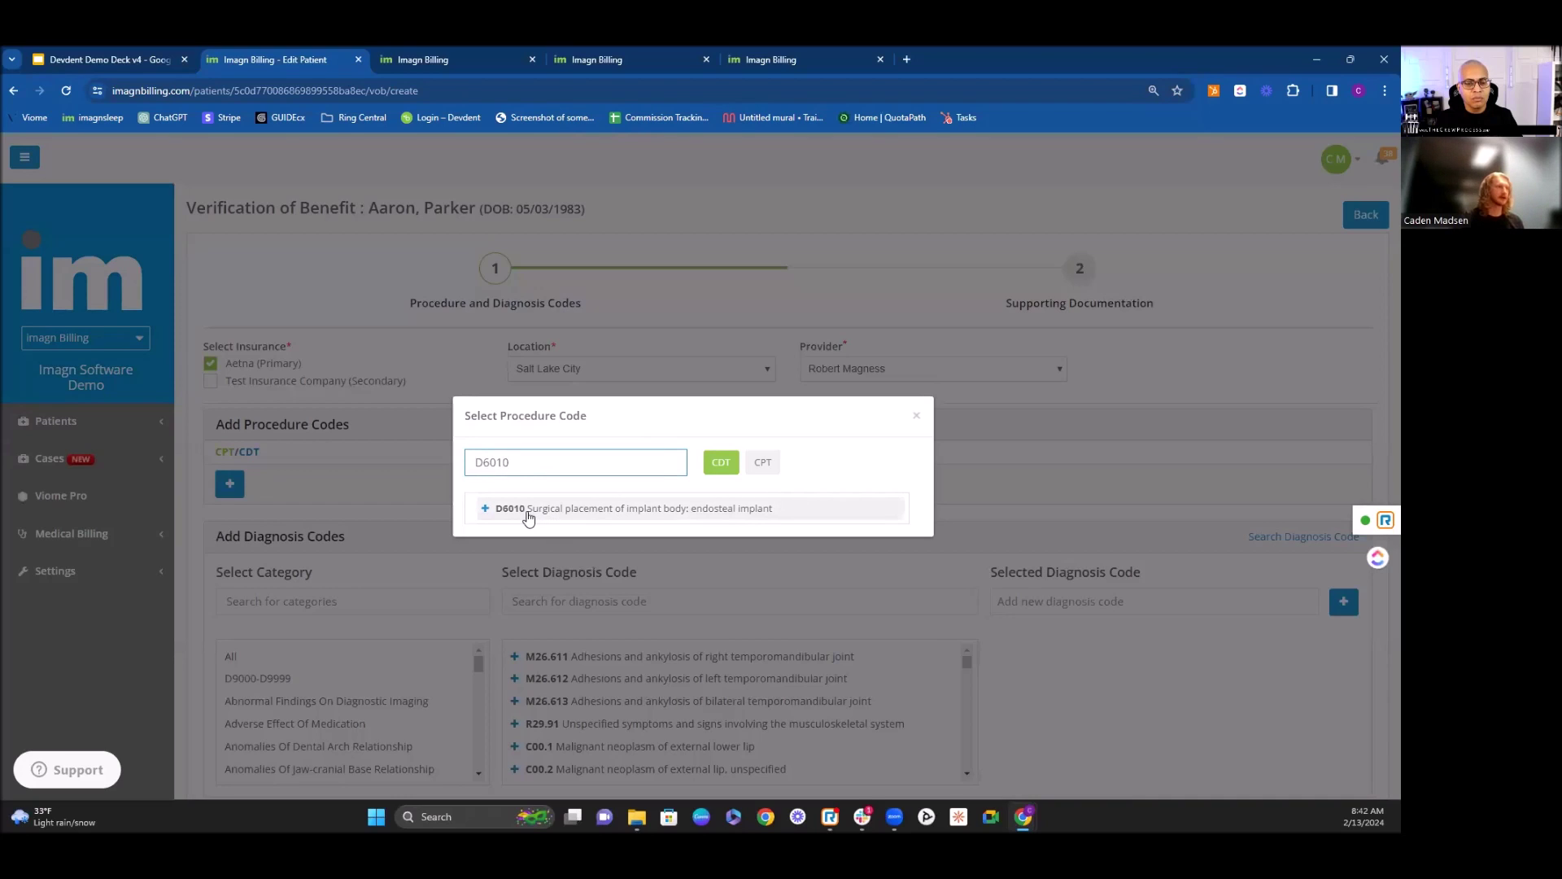
{"action": "left_click", "coordinate": [529, 513]}
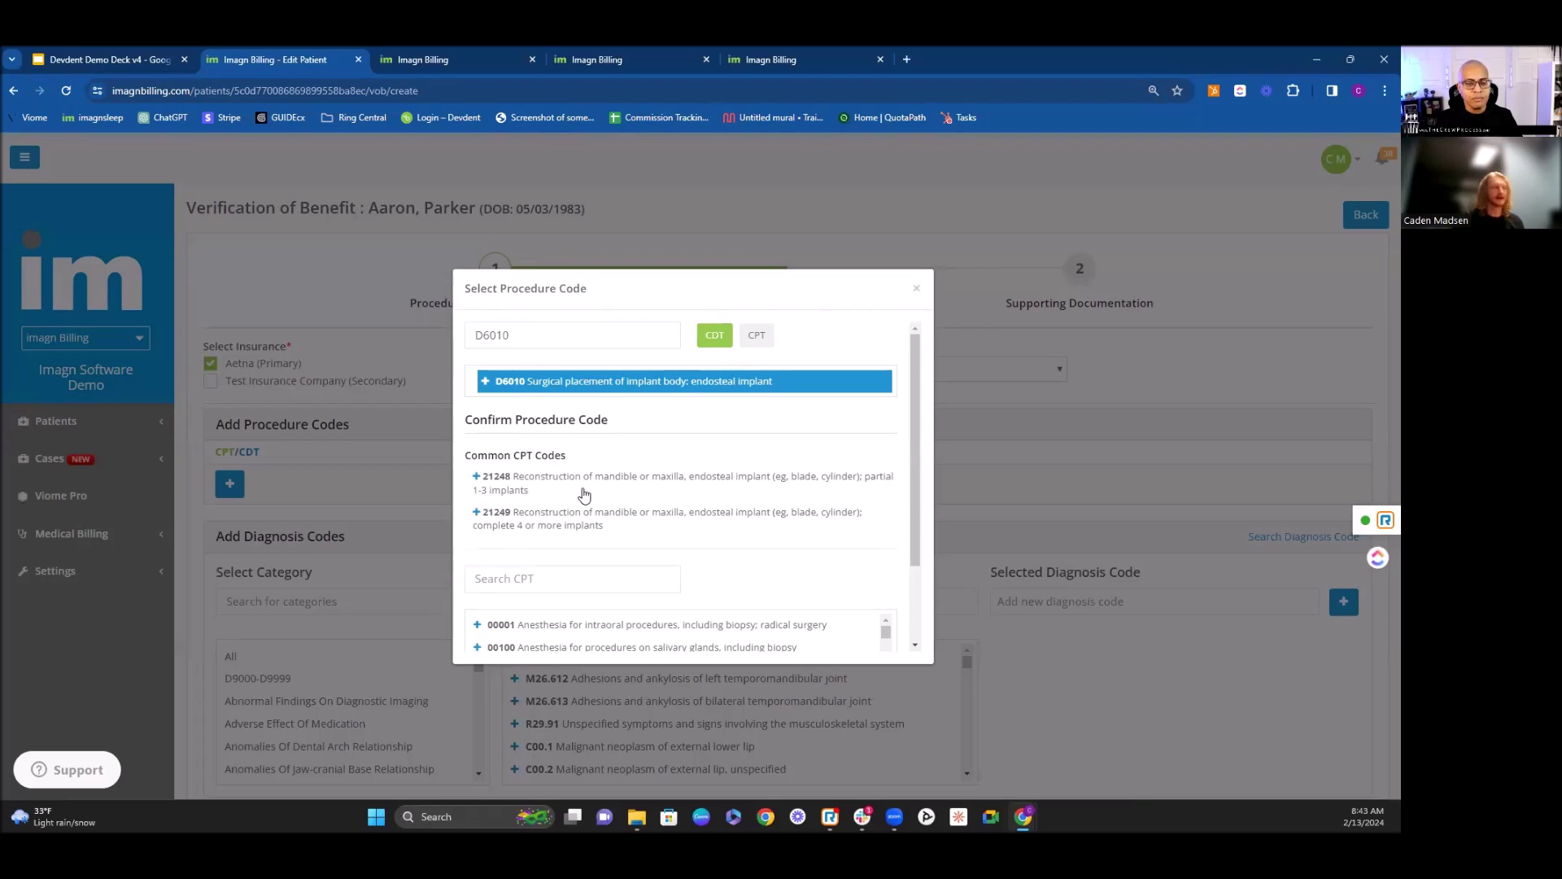
{"action": "left_click", "coordinate": [511, 522]}
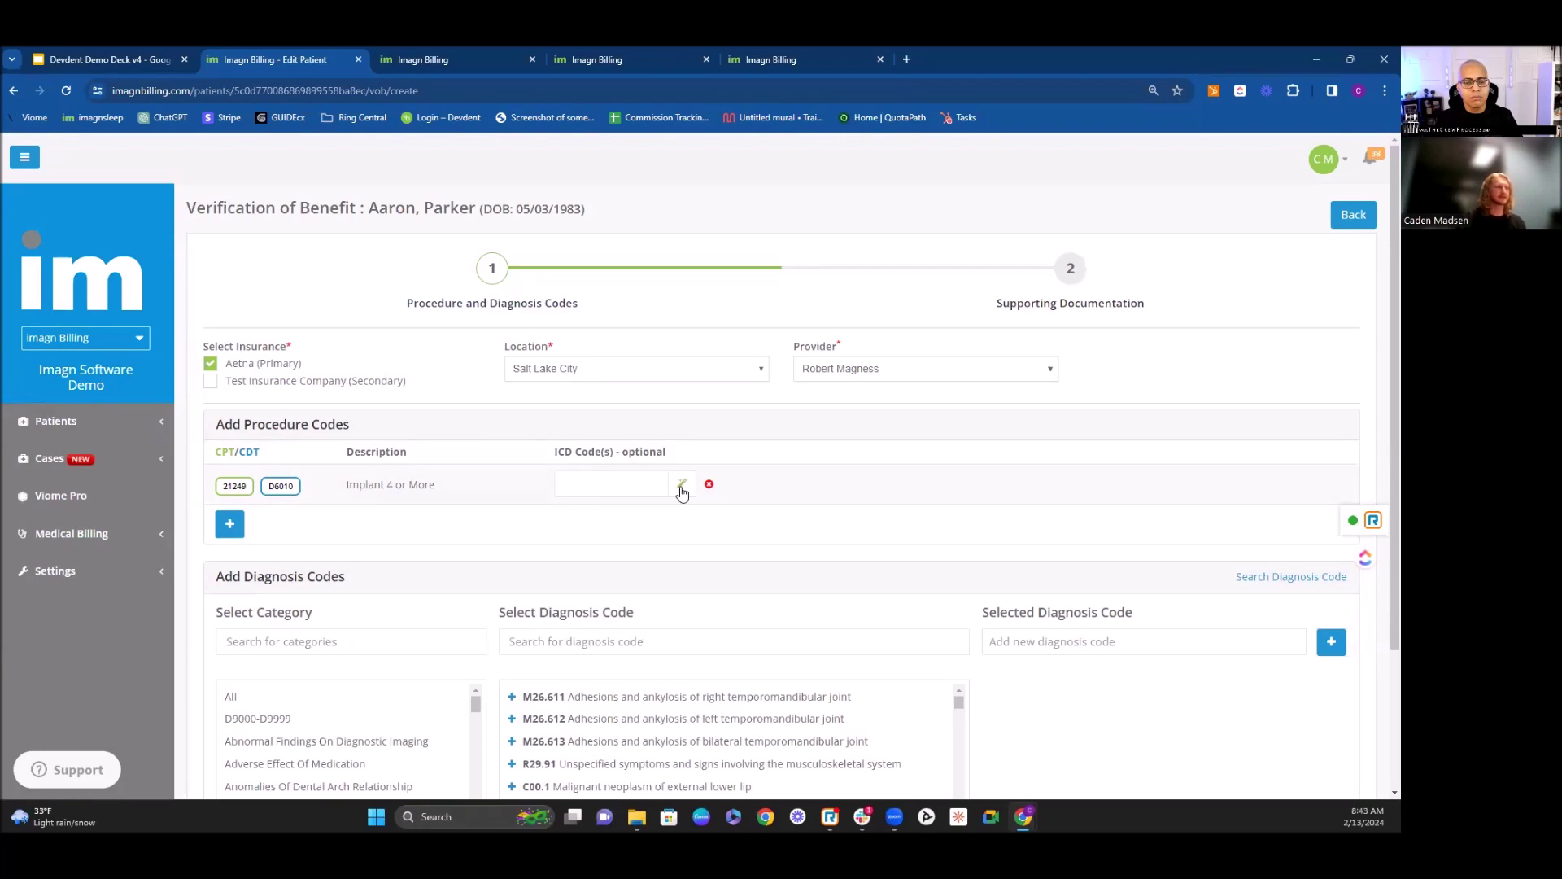
Step: Attach diagnosis K08.113 as ICD code A to D6010 and save the draft to continue
{"action": "left_click", "coordinate": [682, 488]}
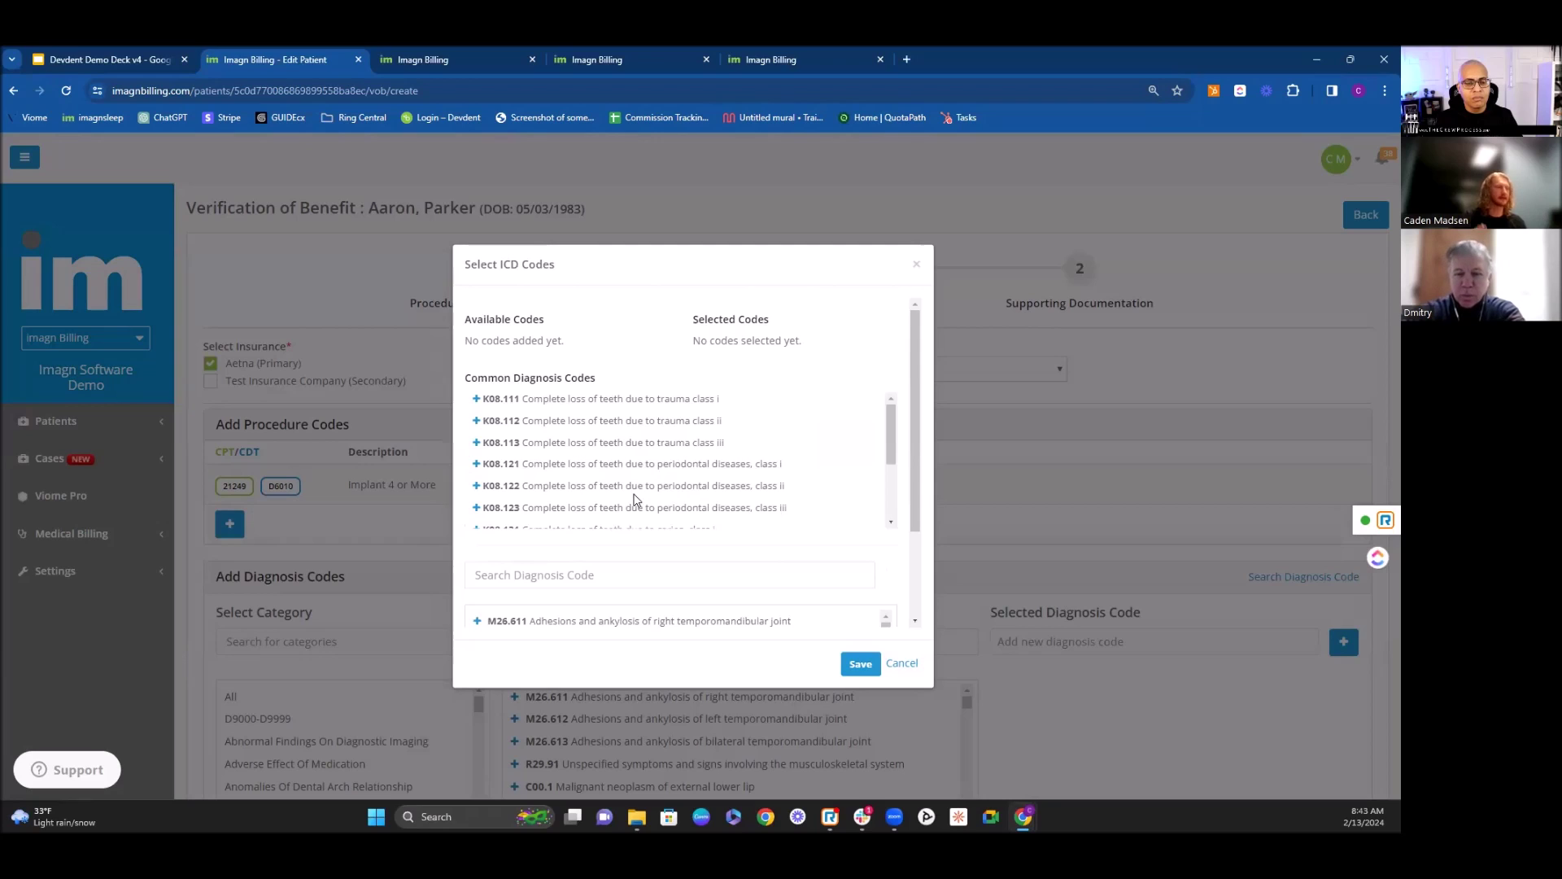
{"action": "left_click", "coordinate": [634, 444]}
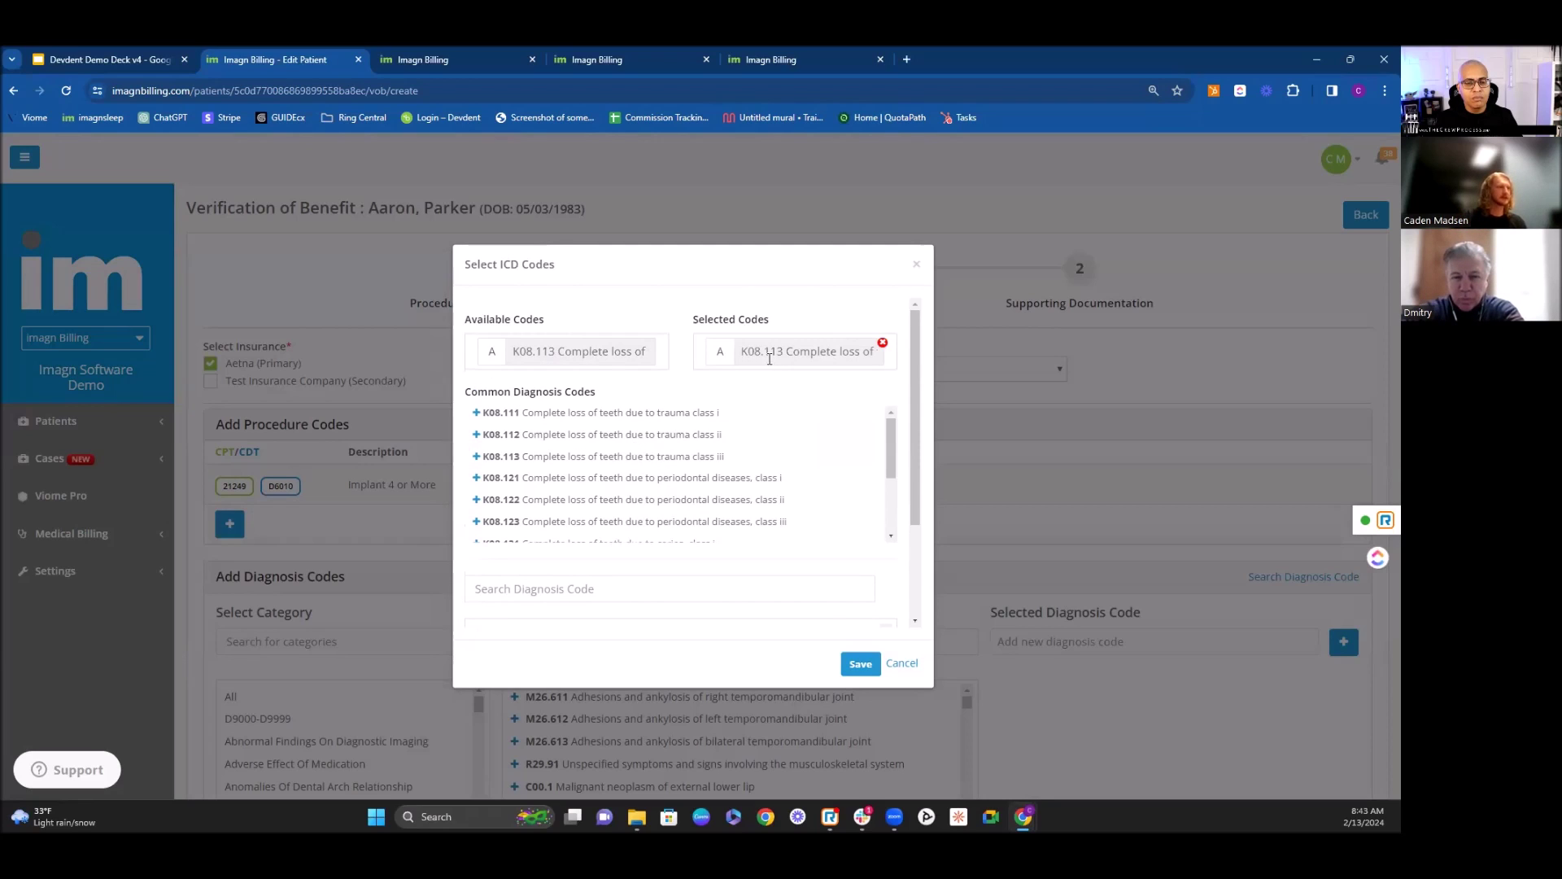
{"action": "left_click", "coordinate": [861, 663]}
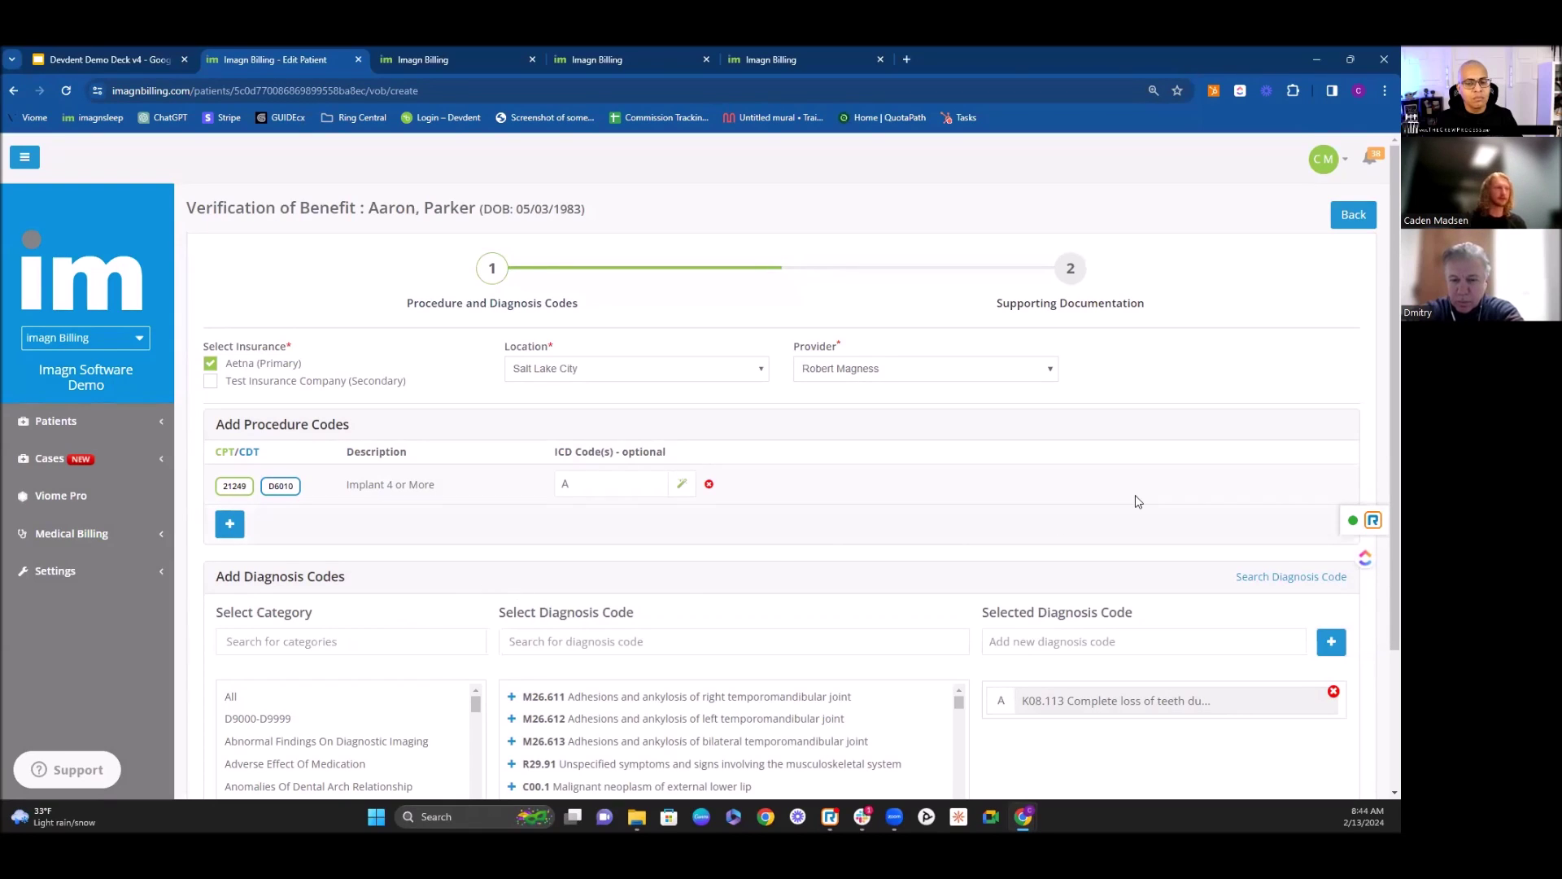
{"action": "scroll", "coordinate": [1169, 496], "scroll_direction": "down", "scroll_amount": 3}
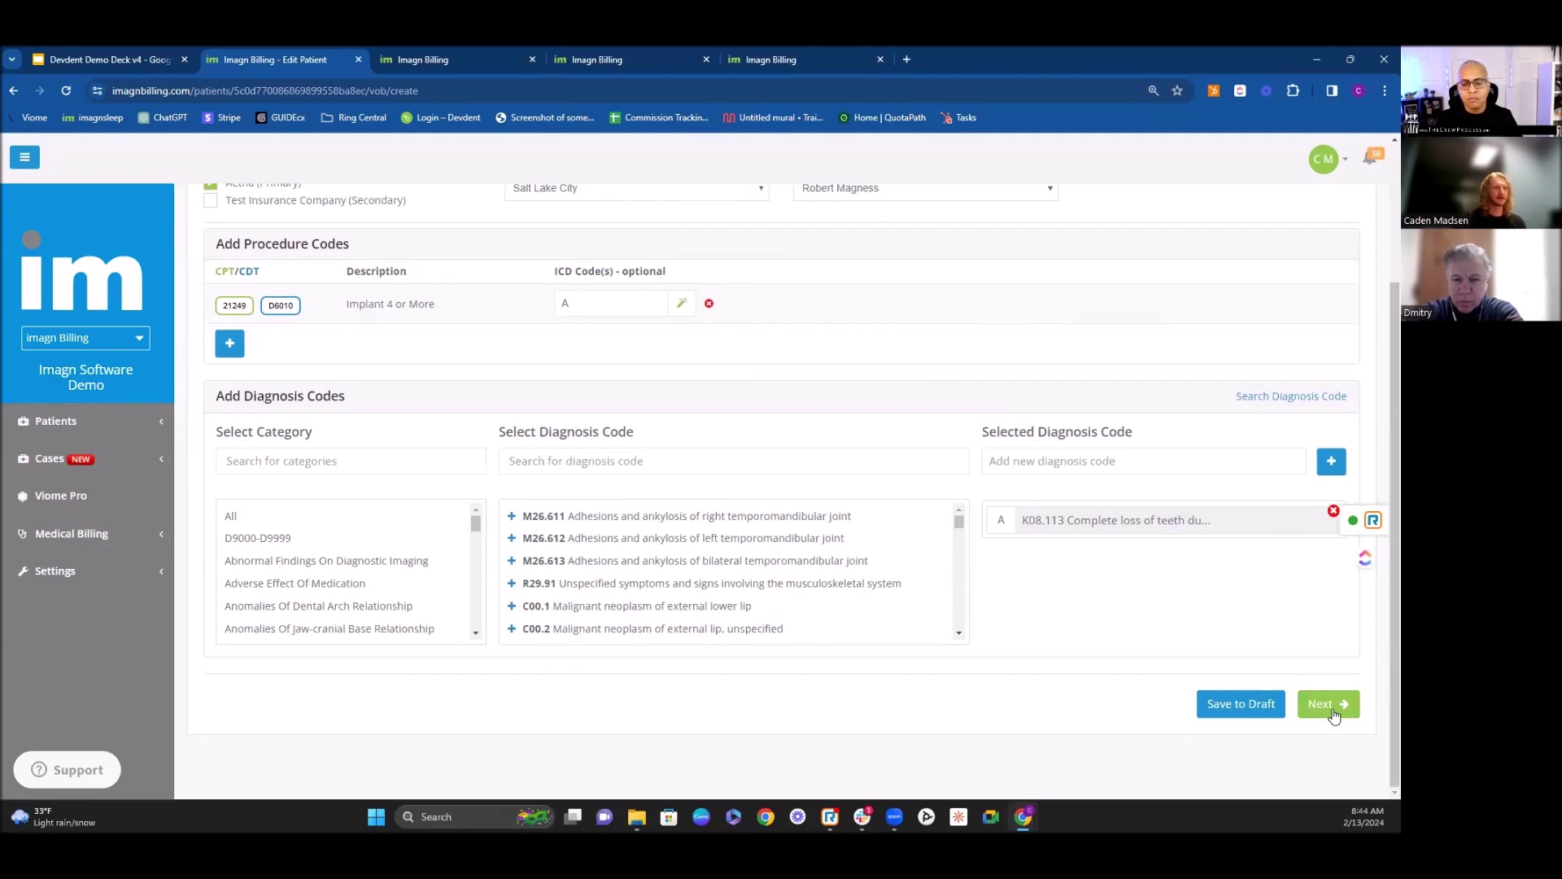
{"action": "left_click", "coordinate": [1329, 704]}
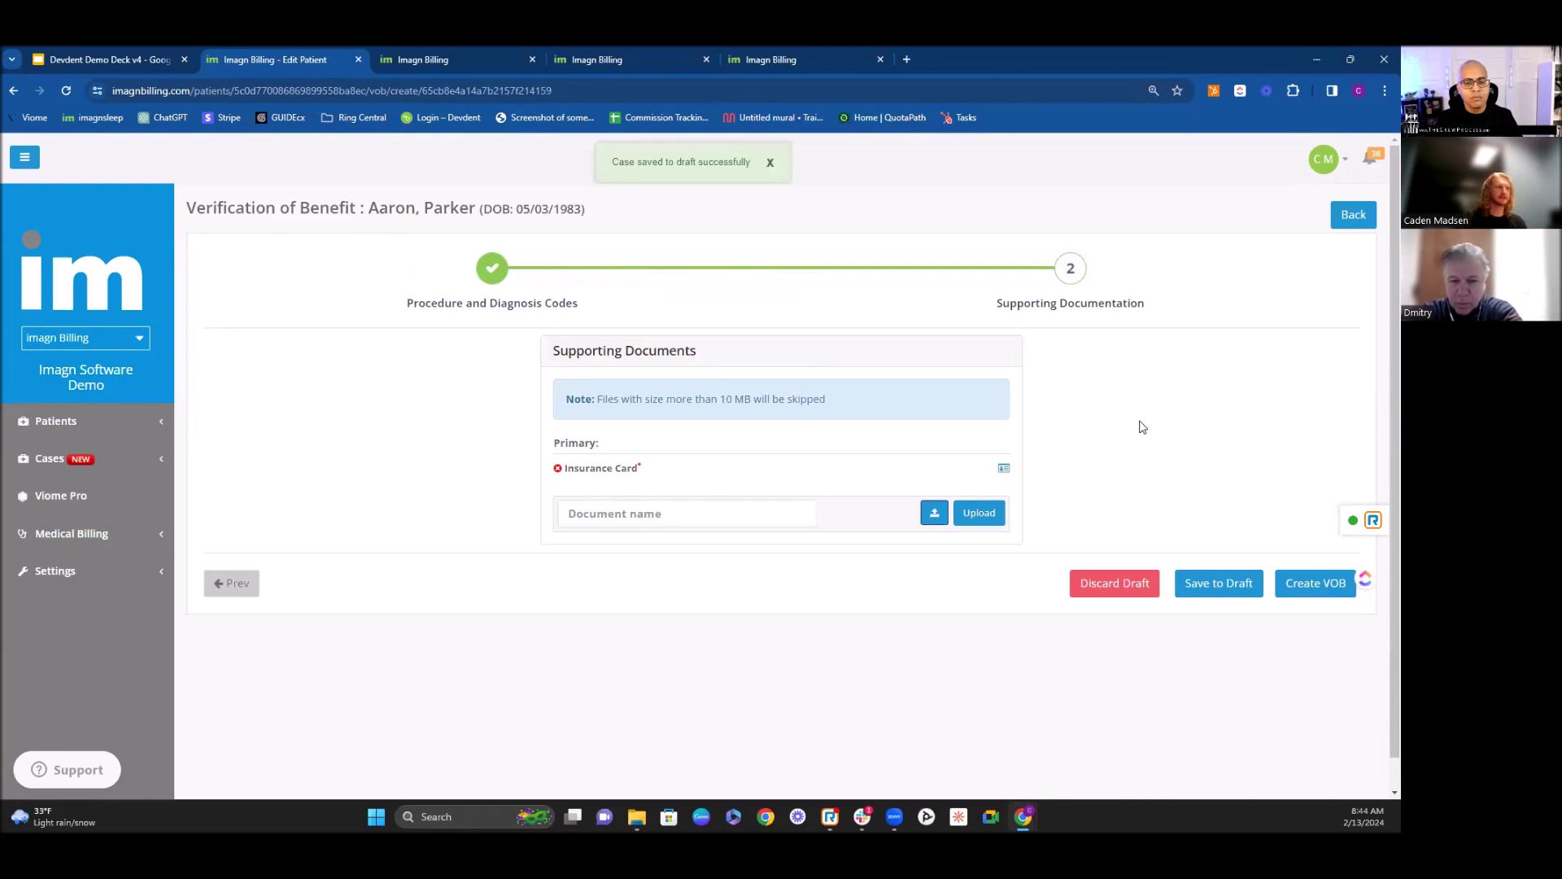
Step: Mark the insurance card as supplied and return to the patient's case history tab
{"action": "left_click", "coordinate": [981, 499]}
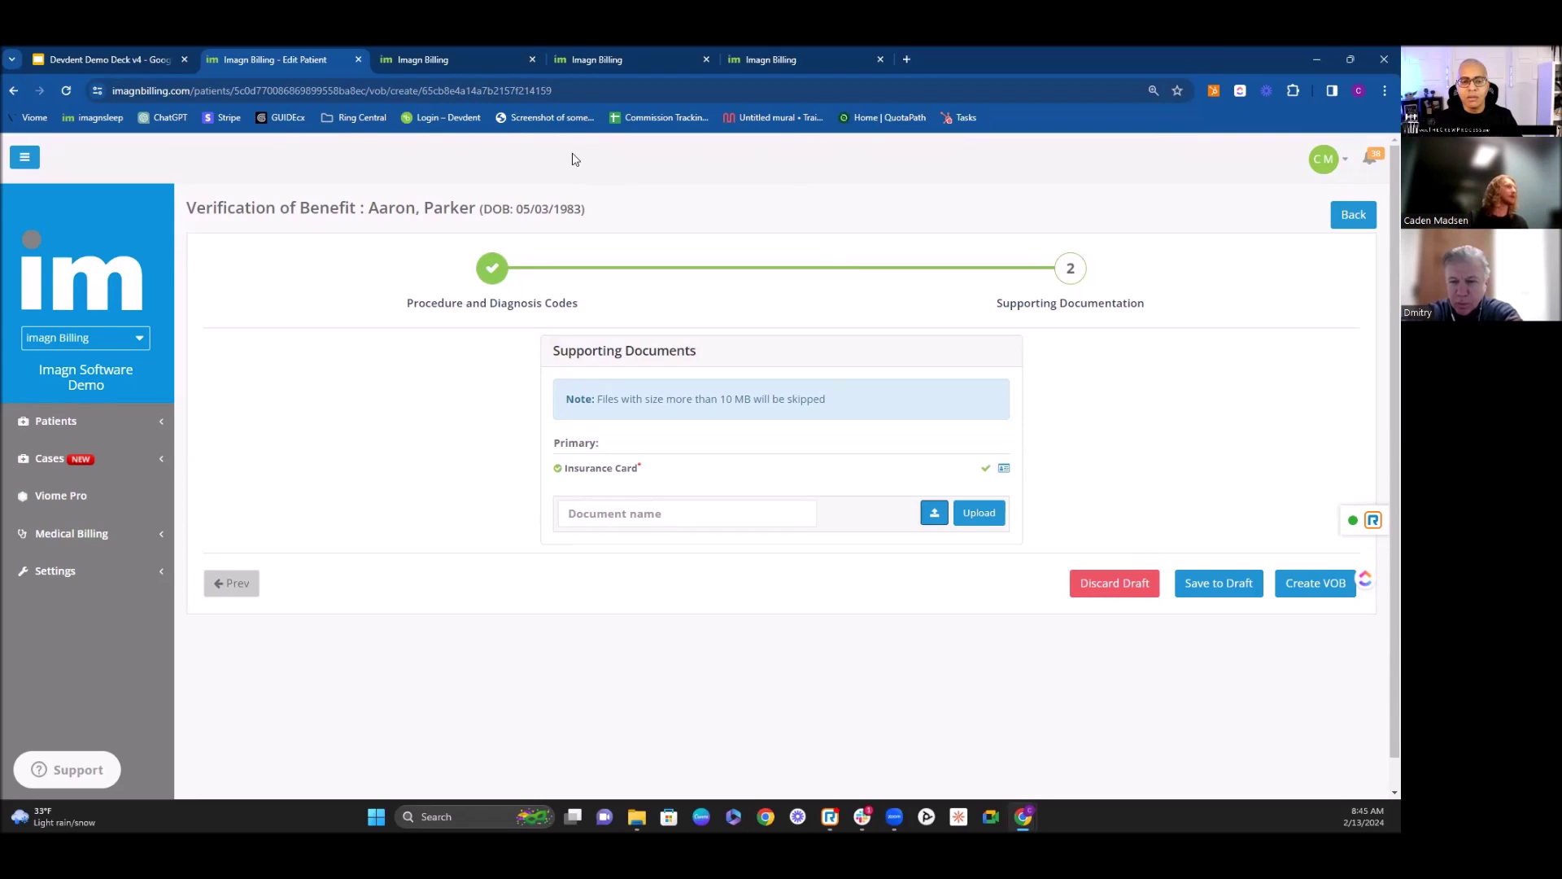
{"action": "left_click", "coordinate": [493, 64]}
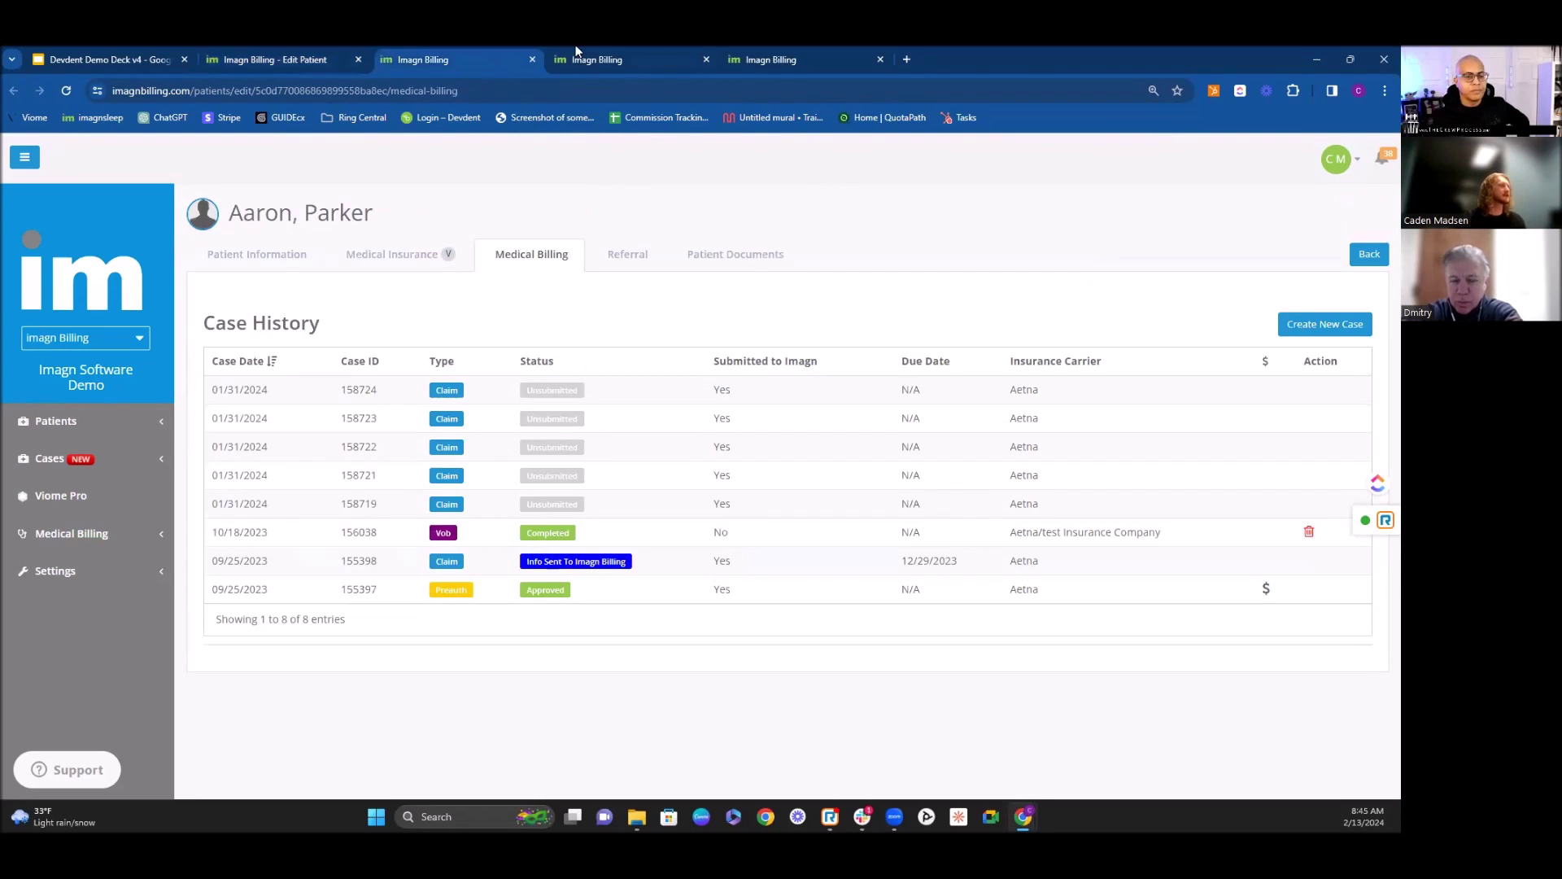
{"action": "left_click", "coordinate": [591, 61]}
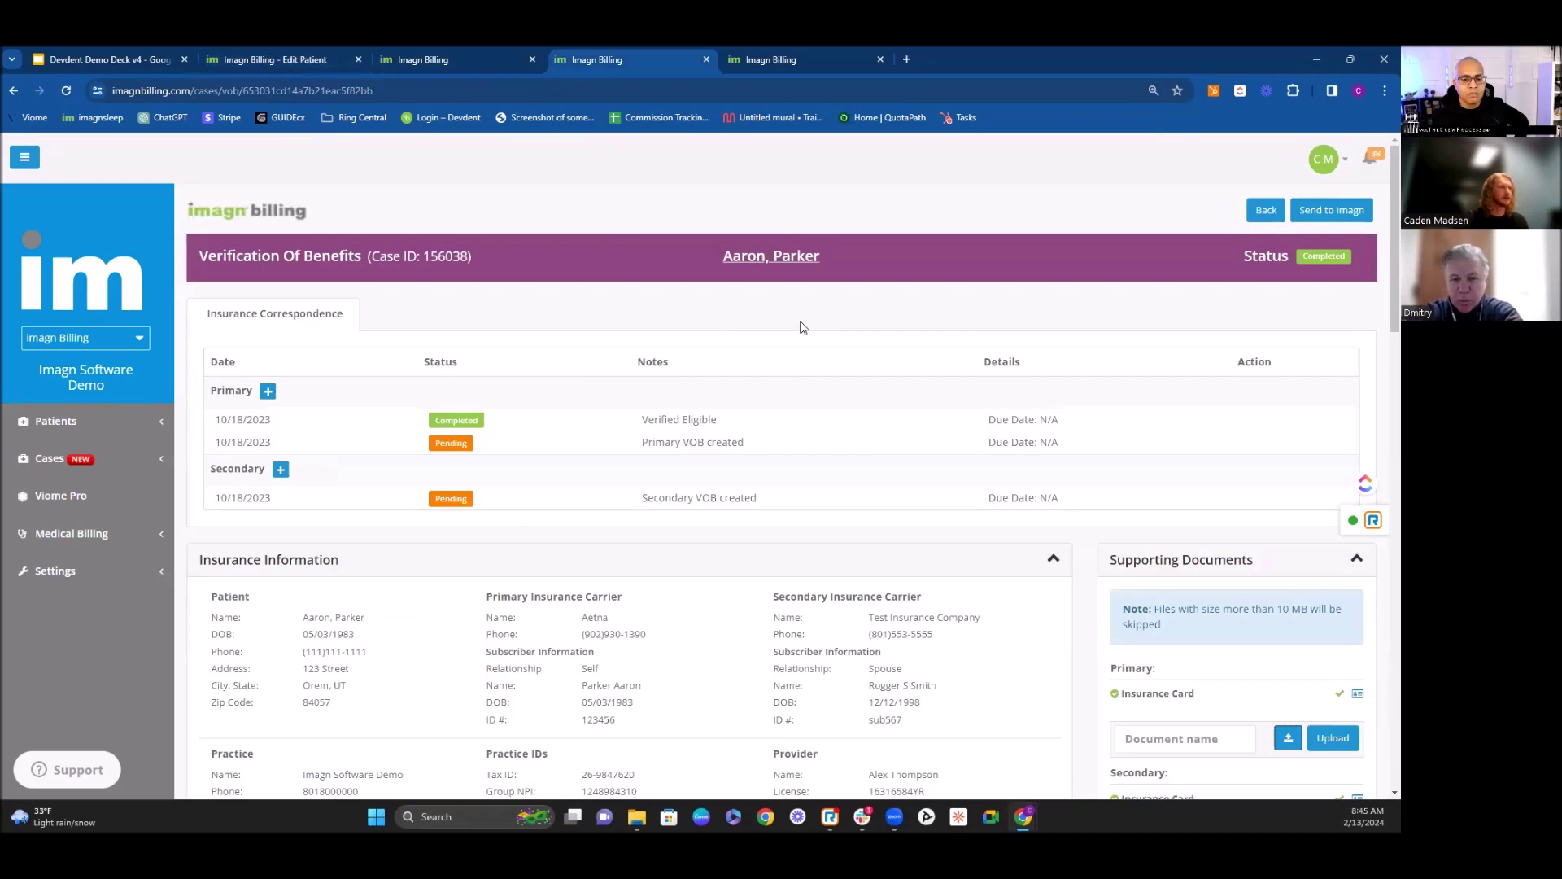
{"action": "scroll", "coordinate": [870, 354], "scroll_direction": "down", "scroll_amount": 10}
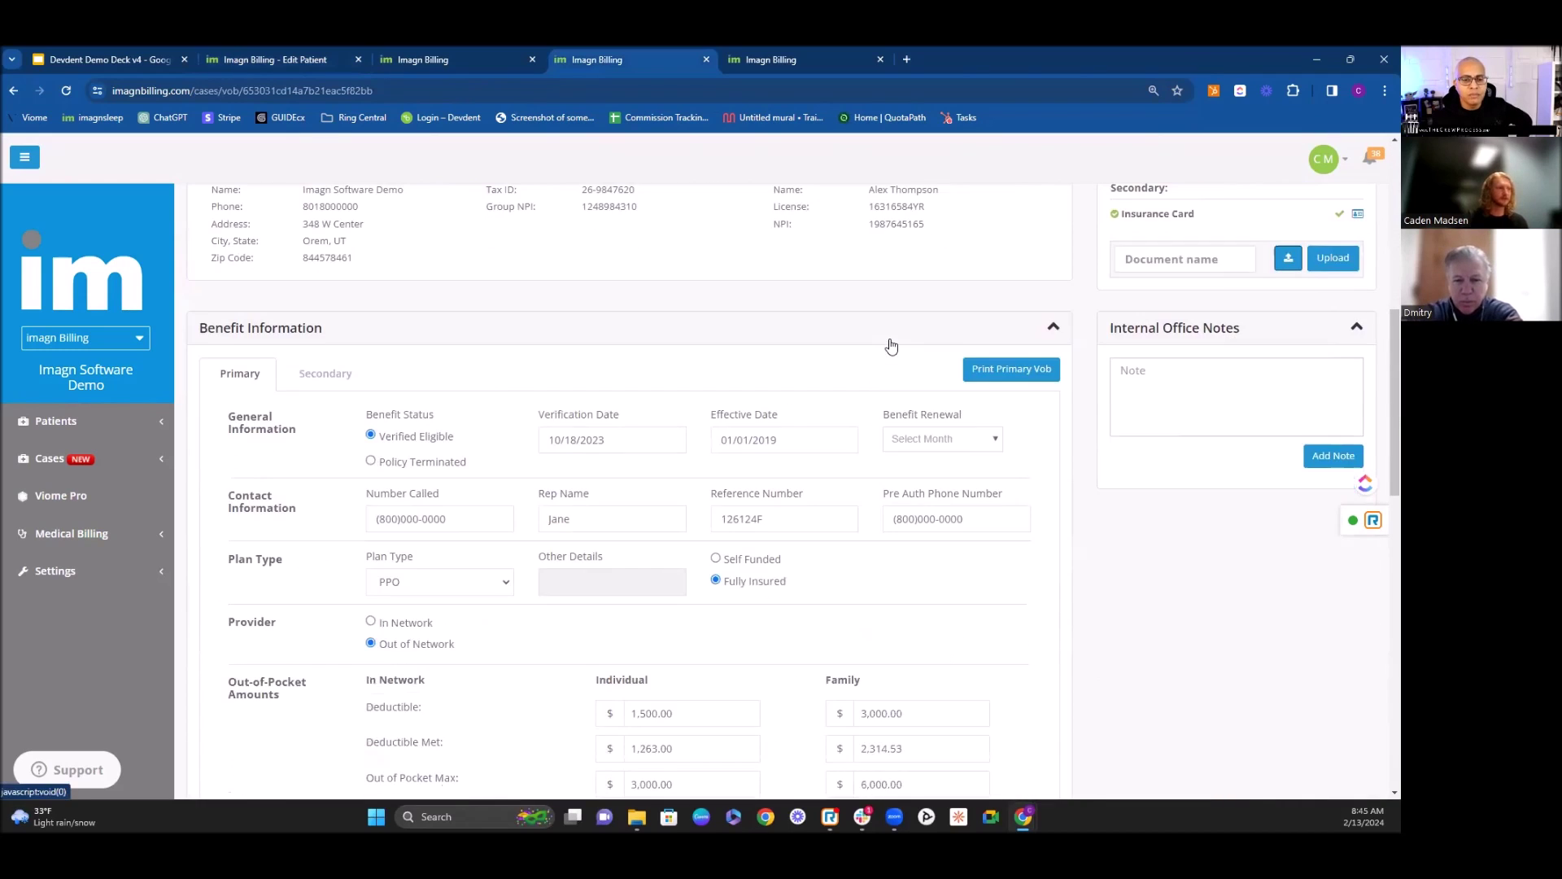
{"action": "scroll", "coordinate": [898, 358], "scroll_direction": "up", "scroll_amount": 1}
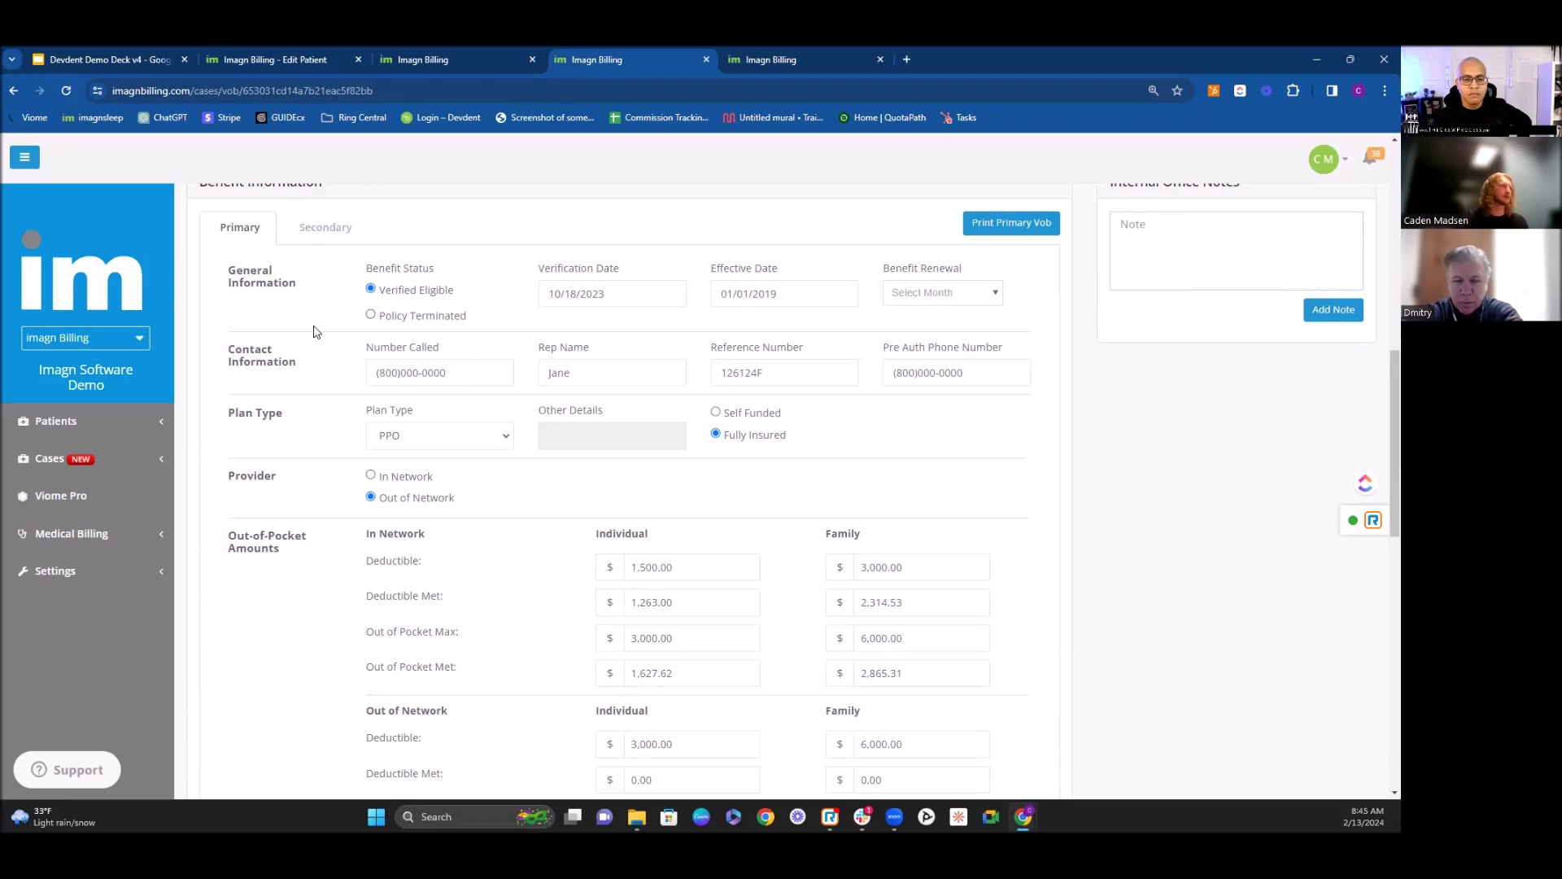
{"action": "left_click", "coordinate": [930, 295]}
{"action": "left_click", "coordinate": [924, 363]}
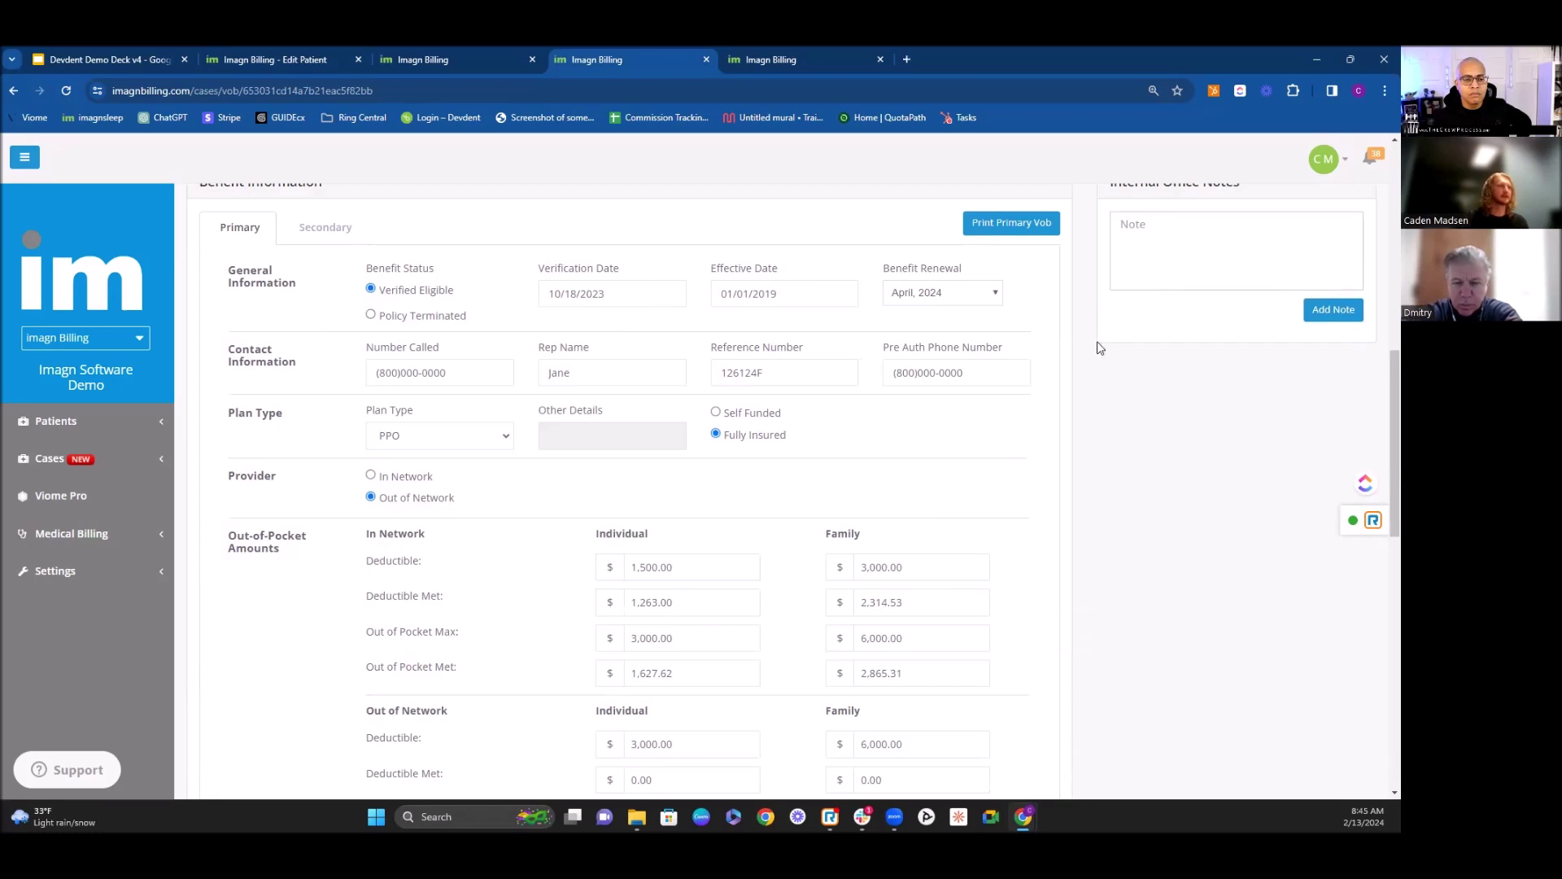
Step: Check the Plan Type options, leaving the plan as PPO
{"action": "scroll", "coordinate": [533, 355], "scroll_direction": "down", "scroll_amount": 1}
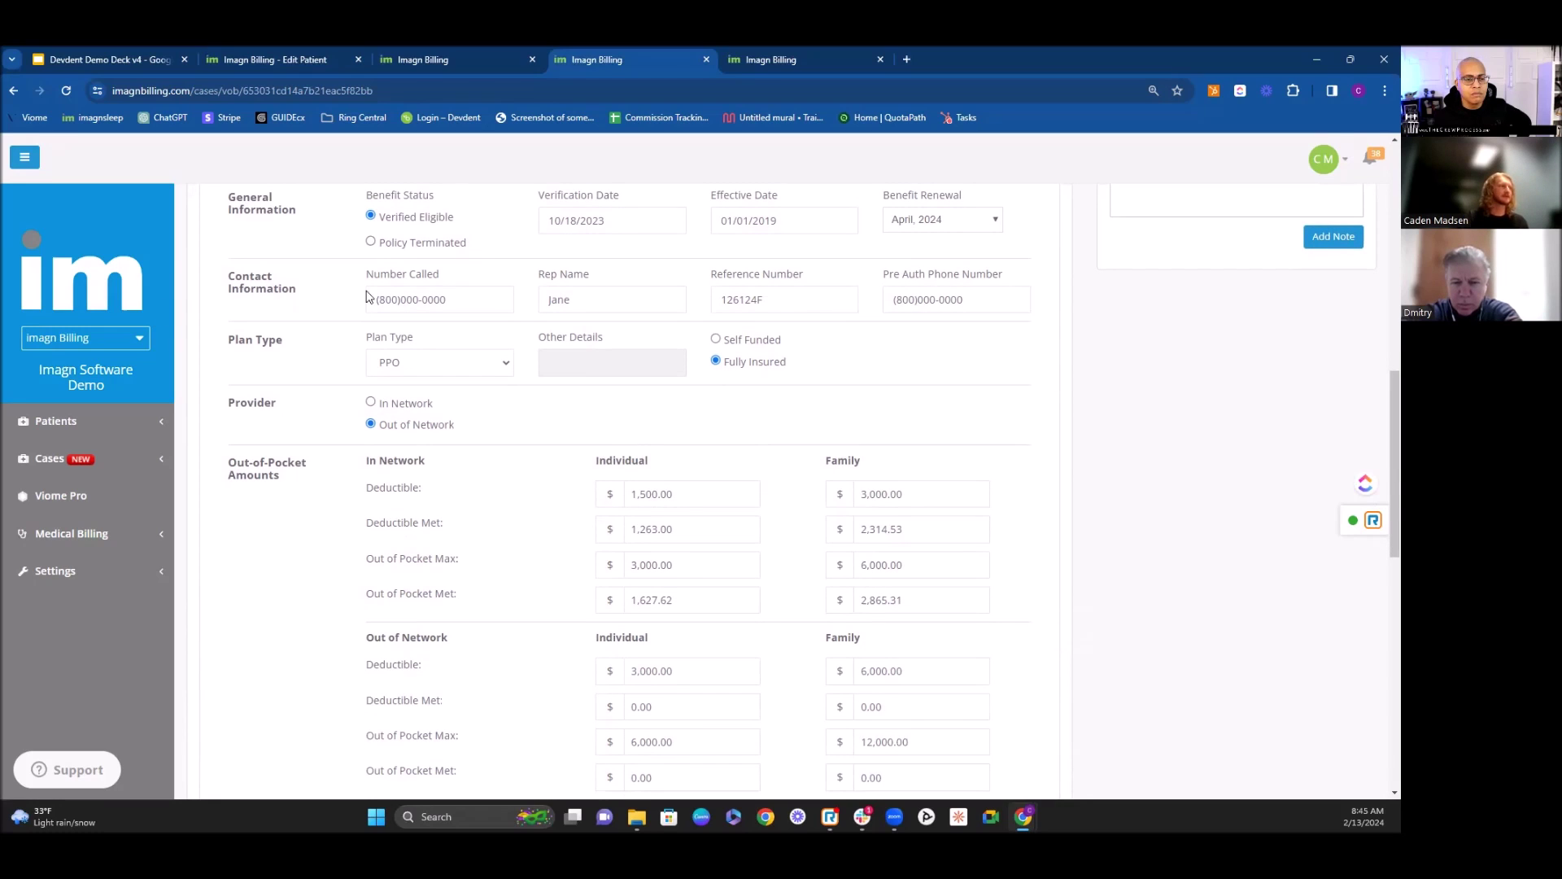
{"action": "scroll", "coordinate": [935, 289], "scroll_direction": "down", "scroll_amount": 1}
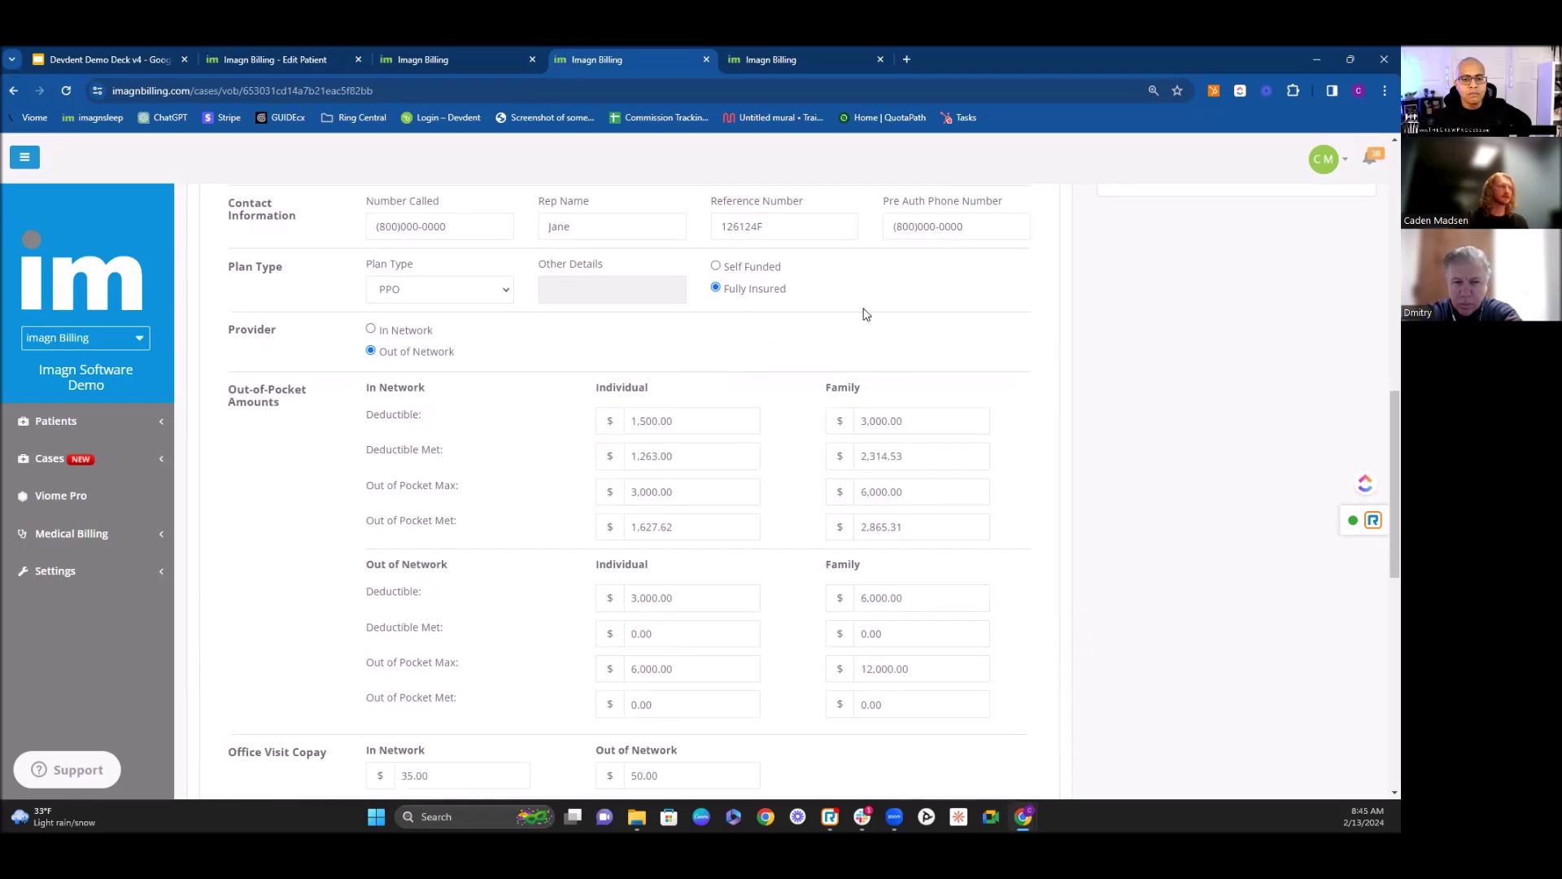
{"action": "left_click", "coordinate": [505, 296]}
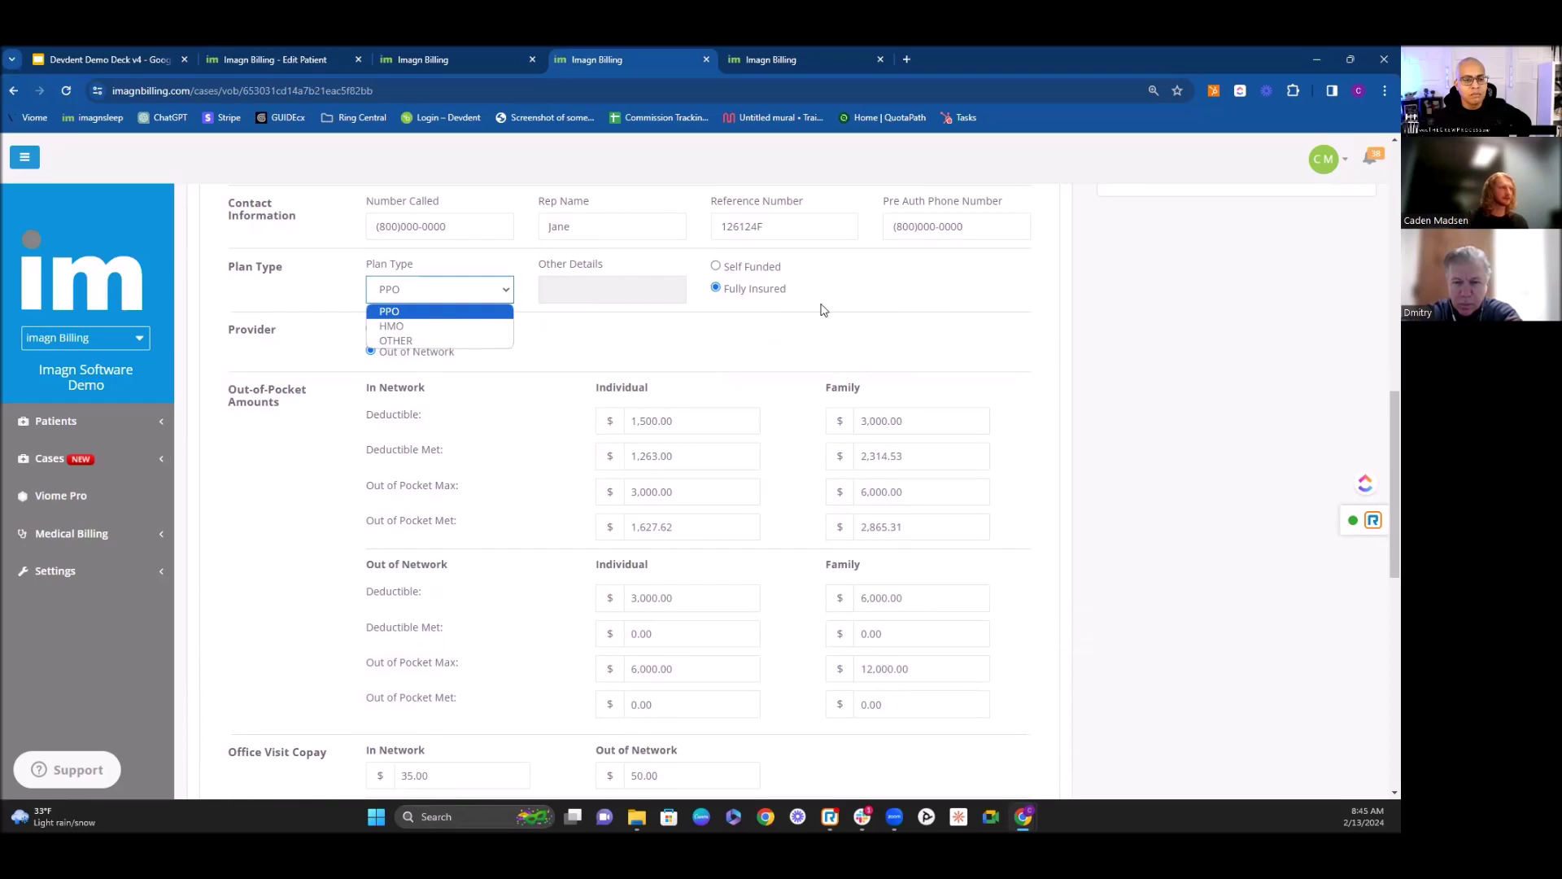
{"action": "left_click", "coordinate": [849, 338]}
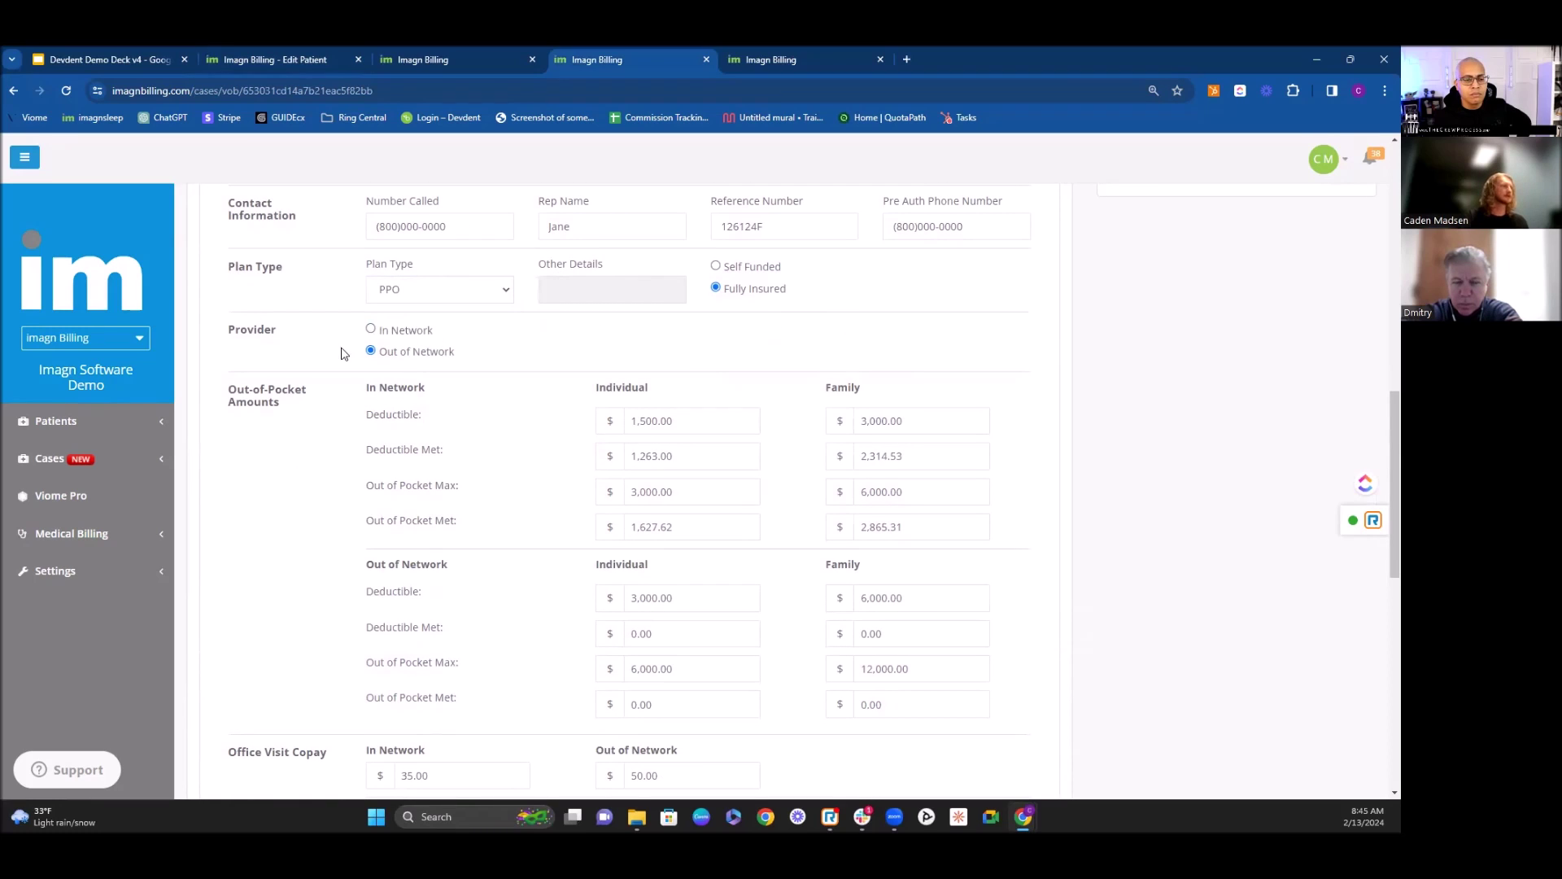
{"action": "scroll", "coordinate": [524, 442], "scroll_direction": "down", "scroll_amount": 1}
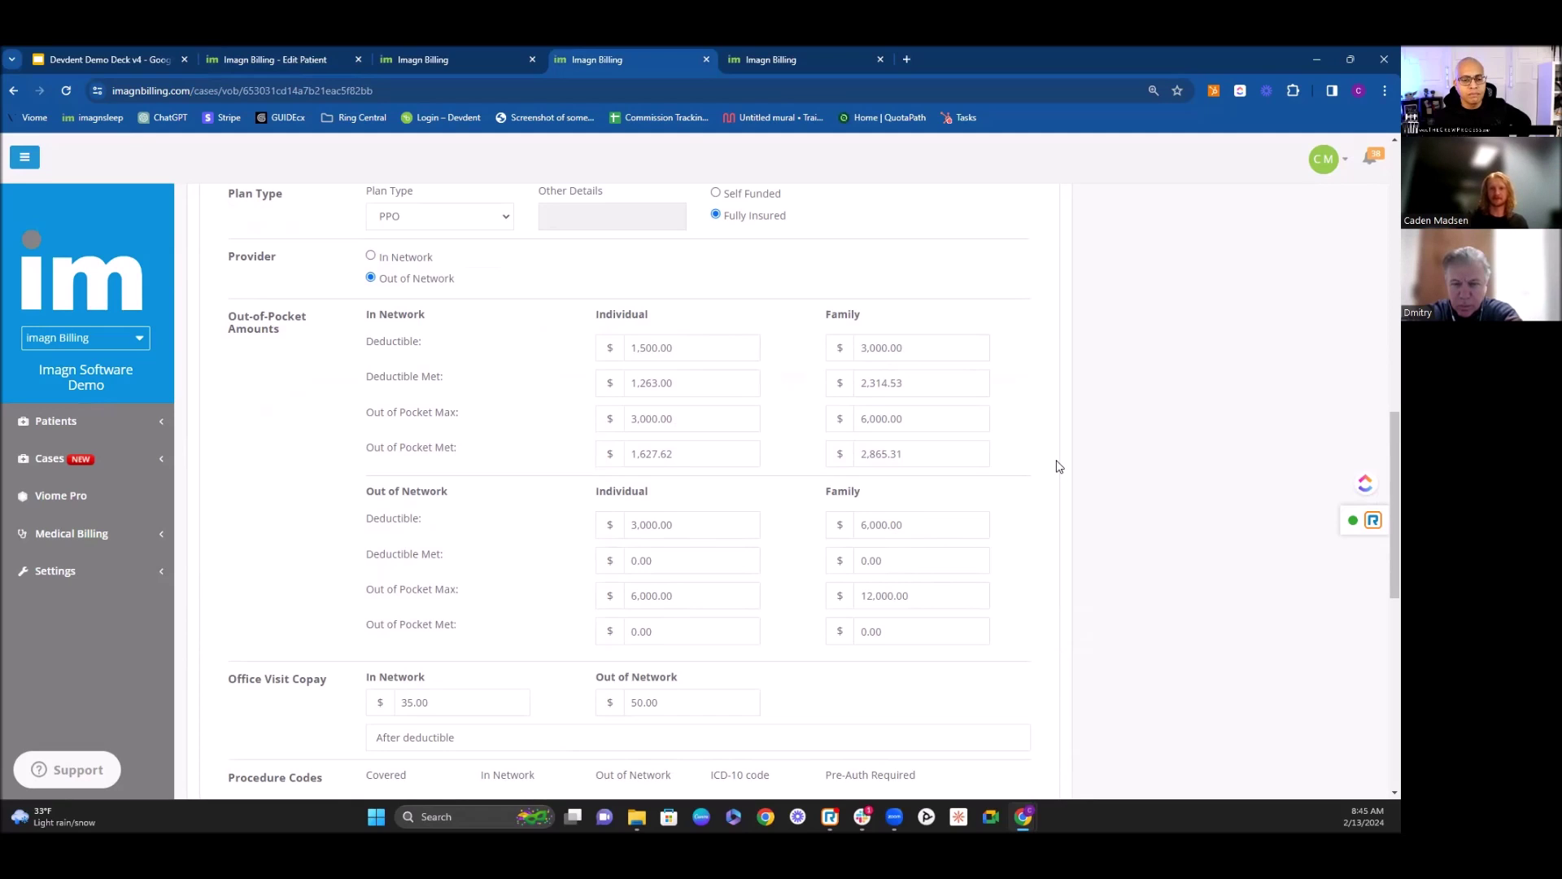
{"action": "scroll", "coordinate": [954, 458], "scroll_direction": "down", "scroll_amount": 3}
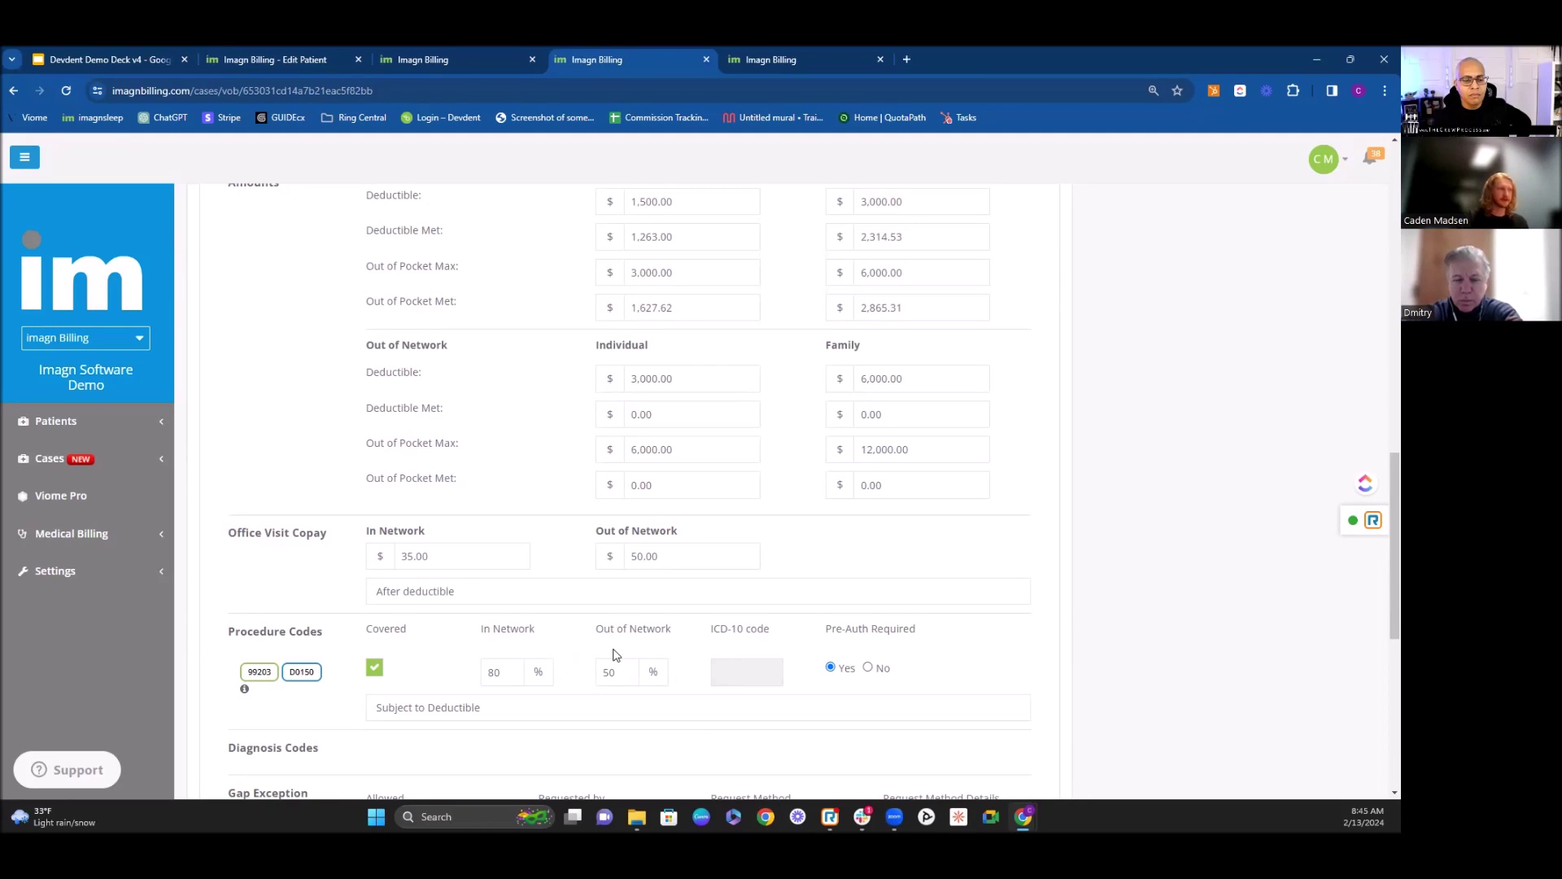
{"action": "scroll", "coordinate": [1058, 477], "scroll_direction": "down", "scroll_amount": 1}
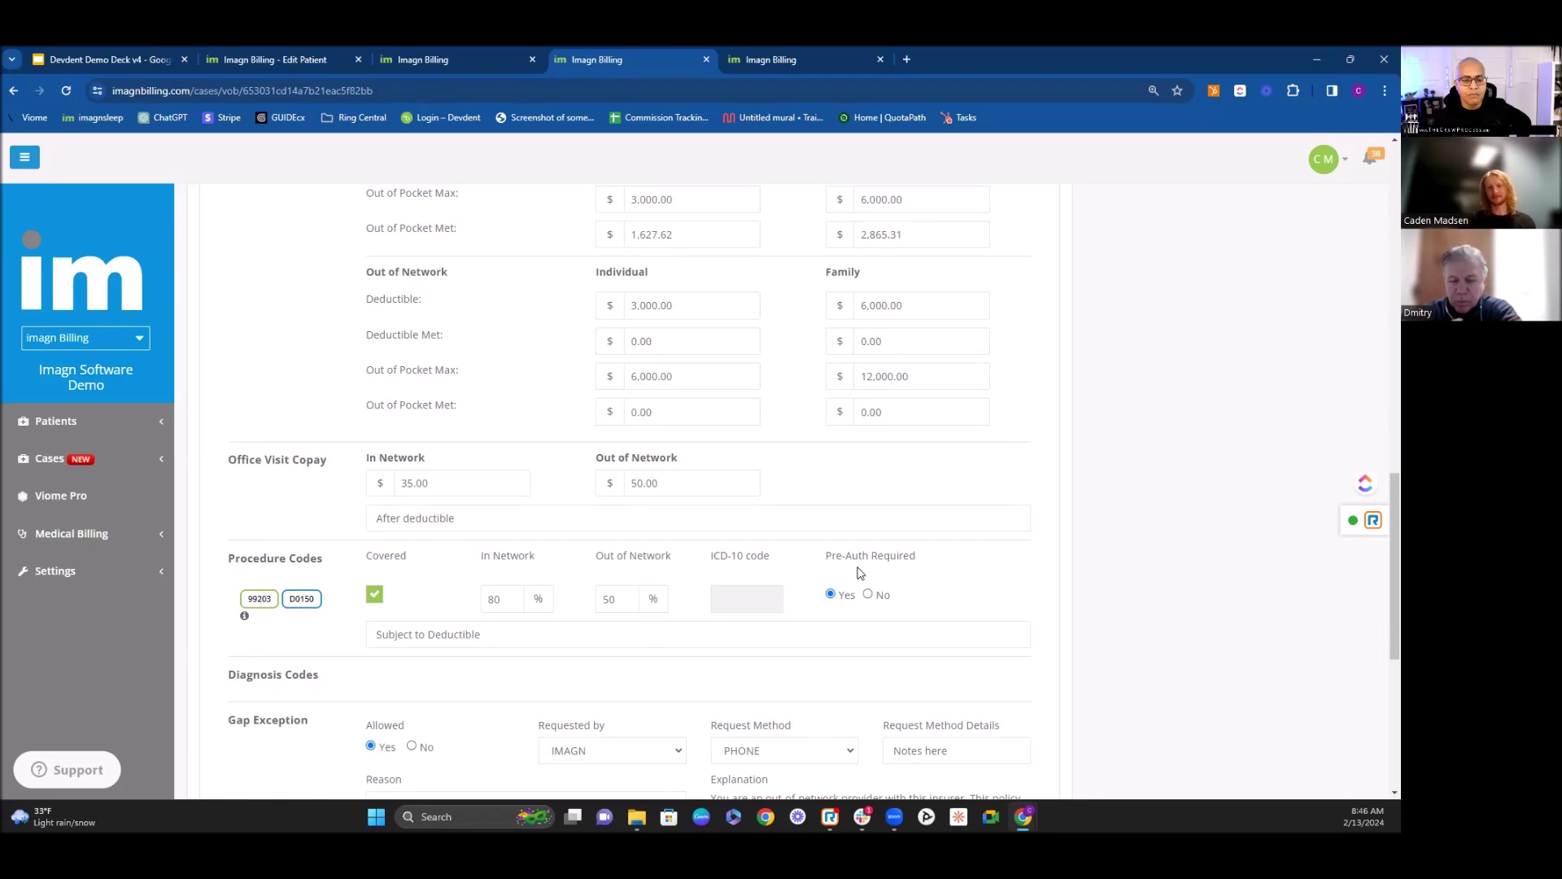
{"action": "scroll", "coordinate": [713, 453], "scroll_direction": "down", "scroll_amount": 3}
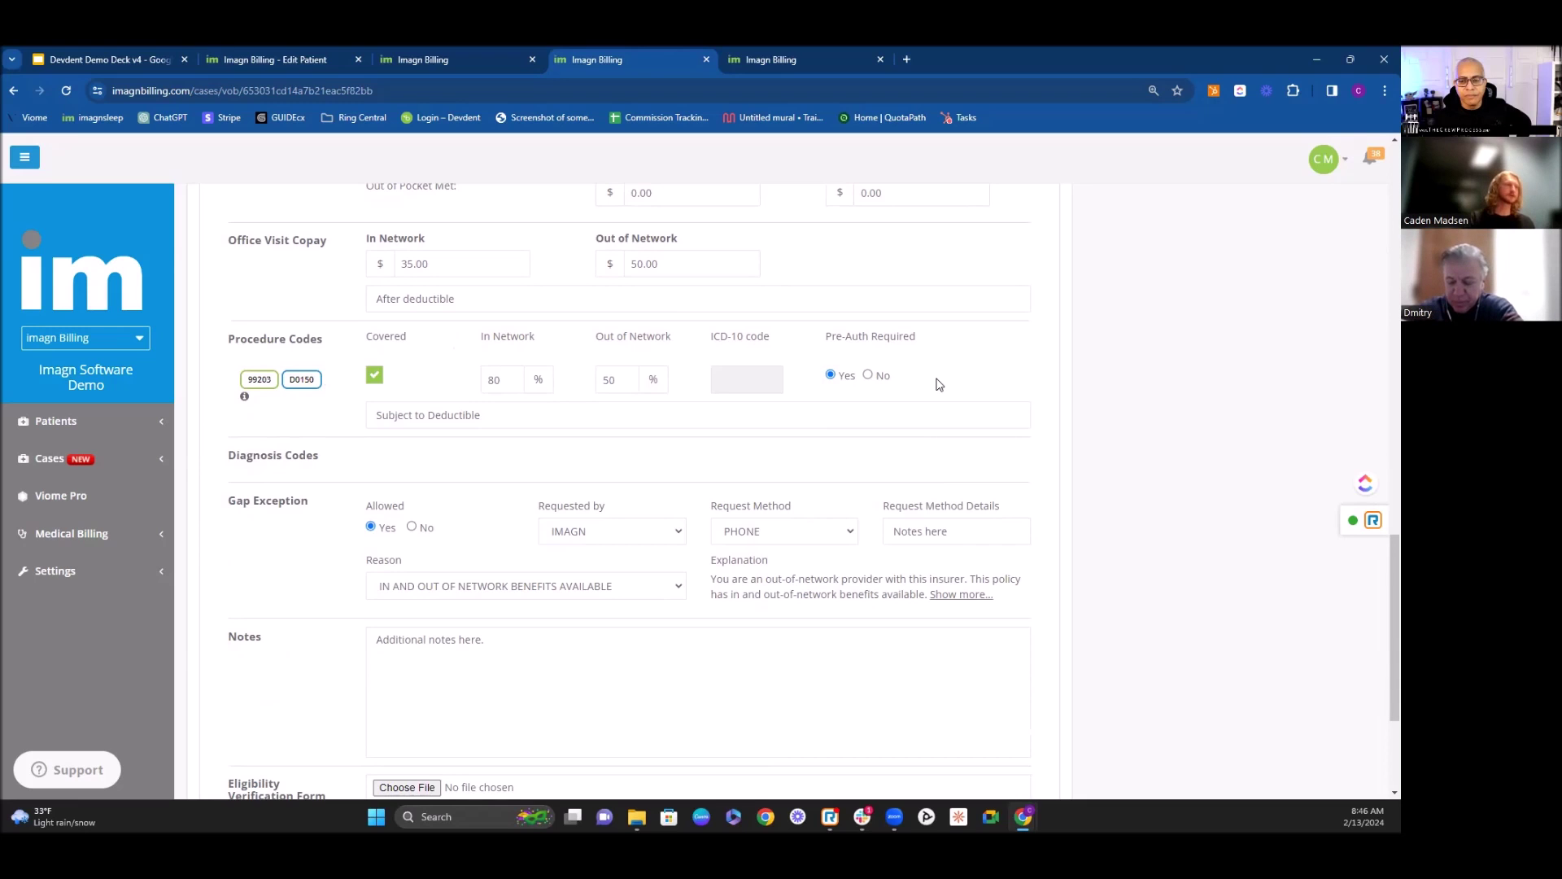
{"action": "scroll", "coordinate": [827, 470], "scroll_direction": "up", "scroll_amount": 5}
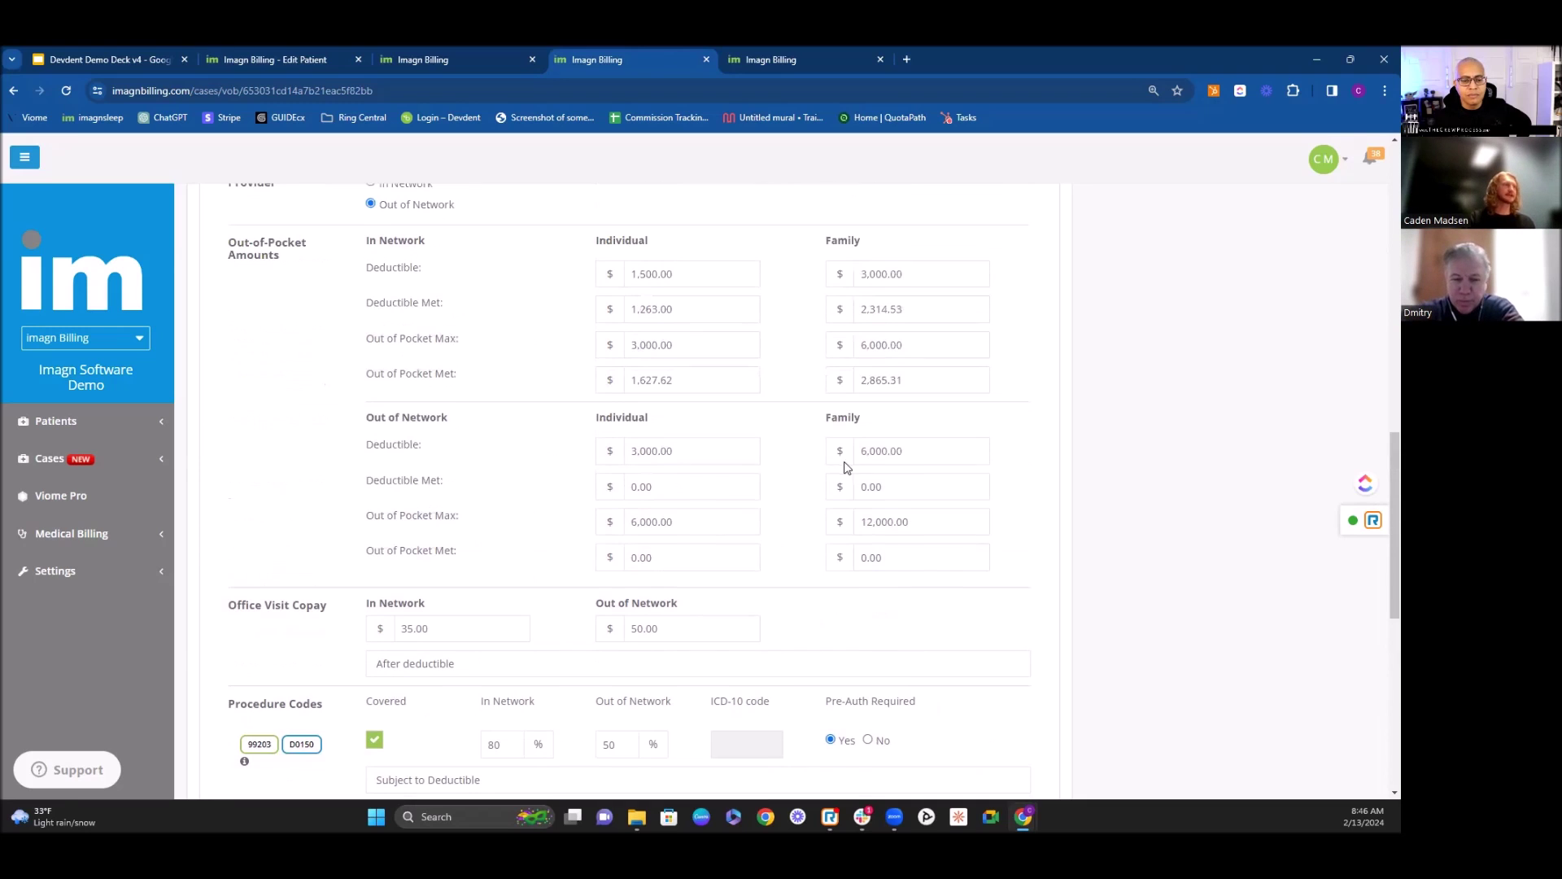
{"action": "scroll", "coordinate": [805, 366], "scroll_direction": "down", "scroll_amount": 1}
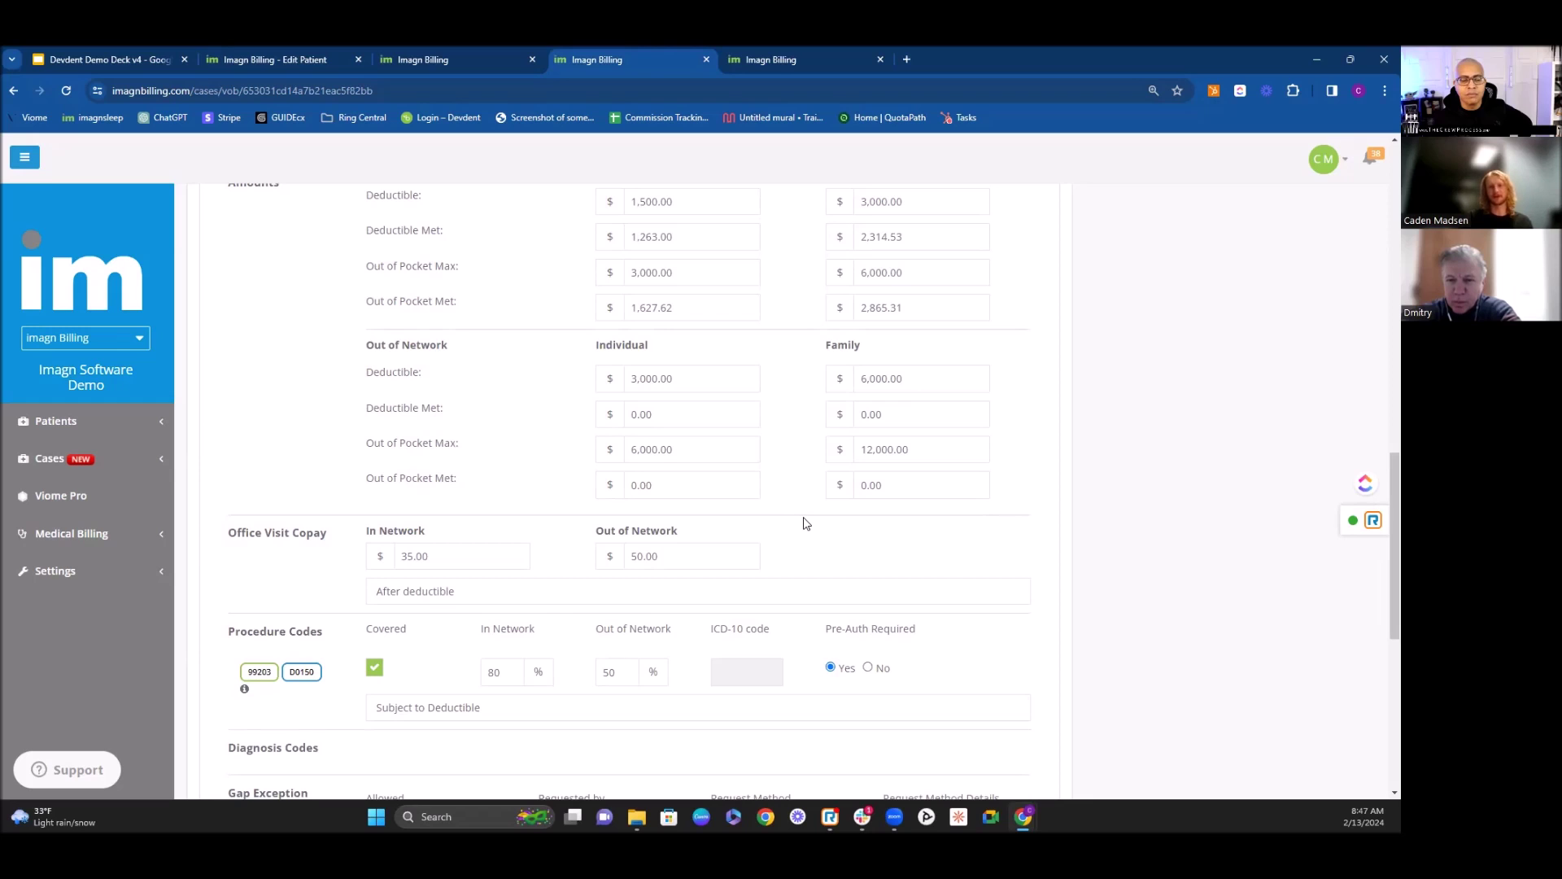
{"action": "scroll", "coordinate": [806, 521], "scroll_direction": "down", "scroll_amount": 3}
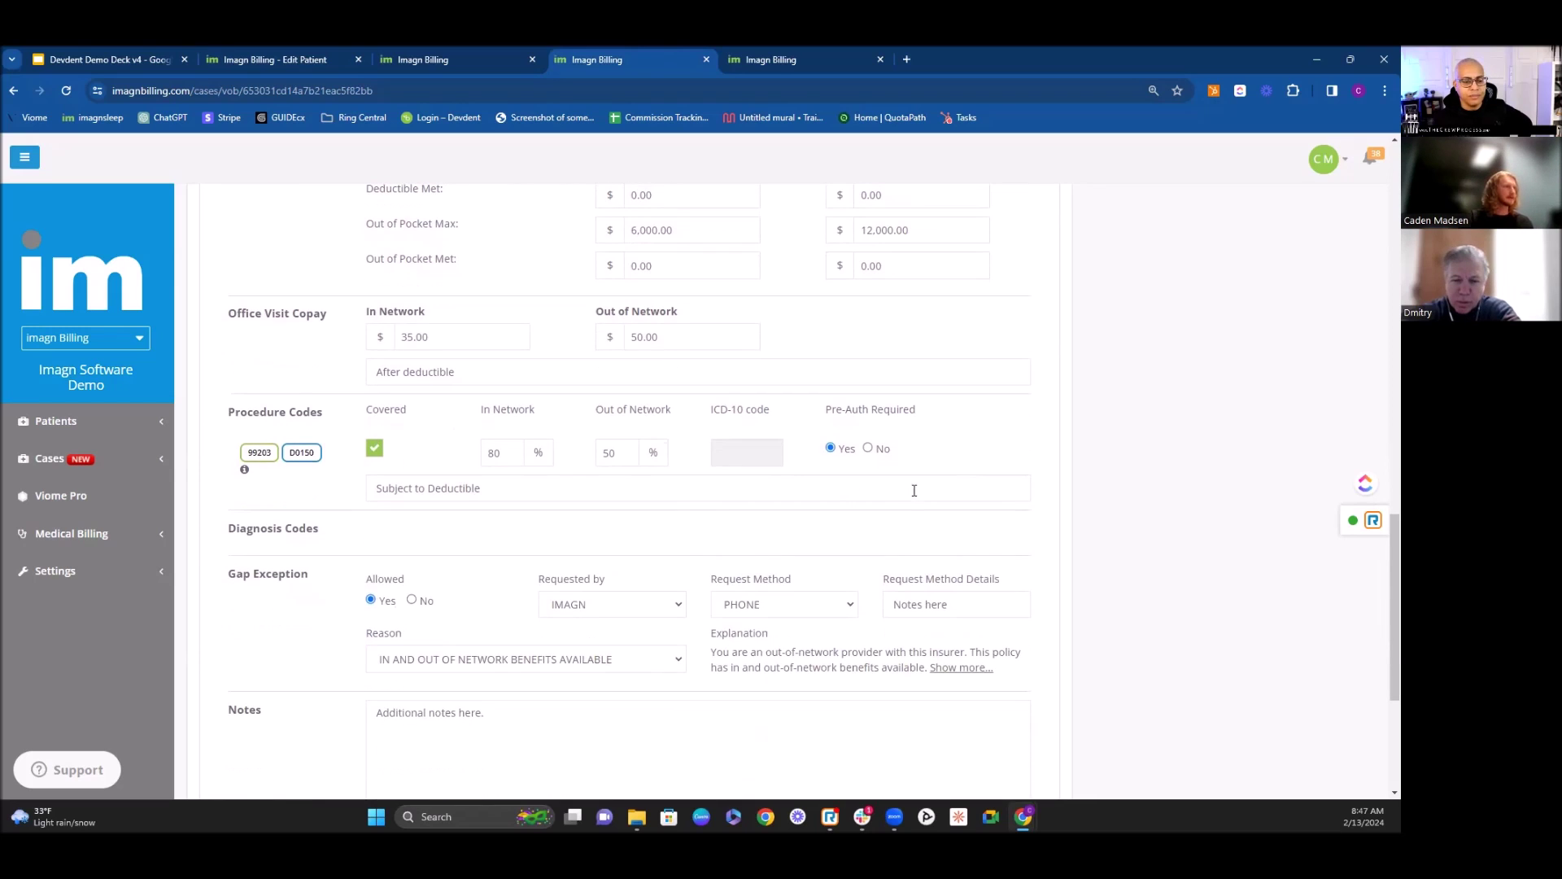
{"action": "scroll", "coordinate": [919, 486], "scroll_direction": "down", "scroll_amount": 2}
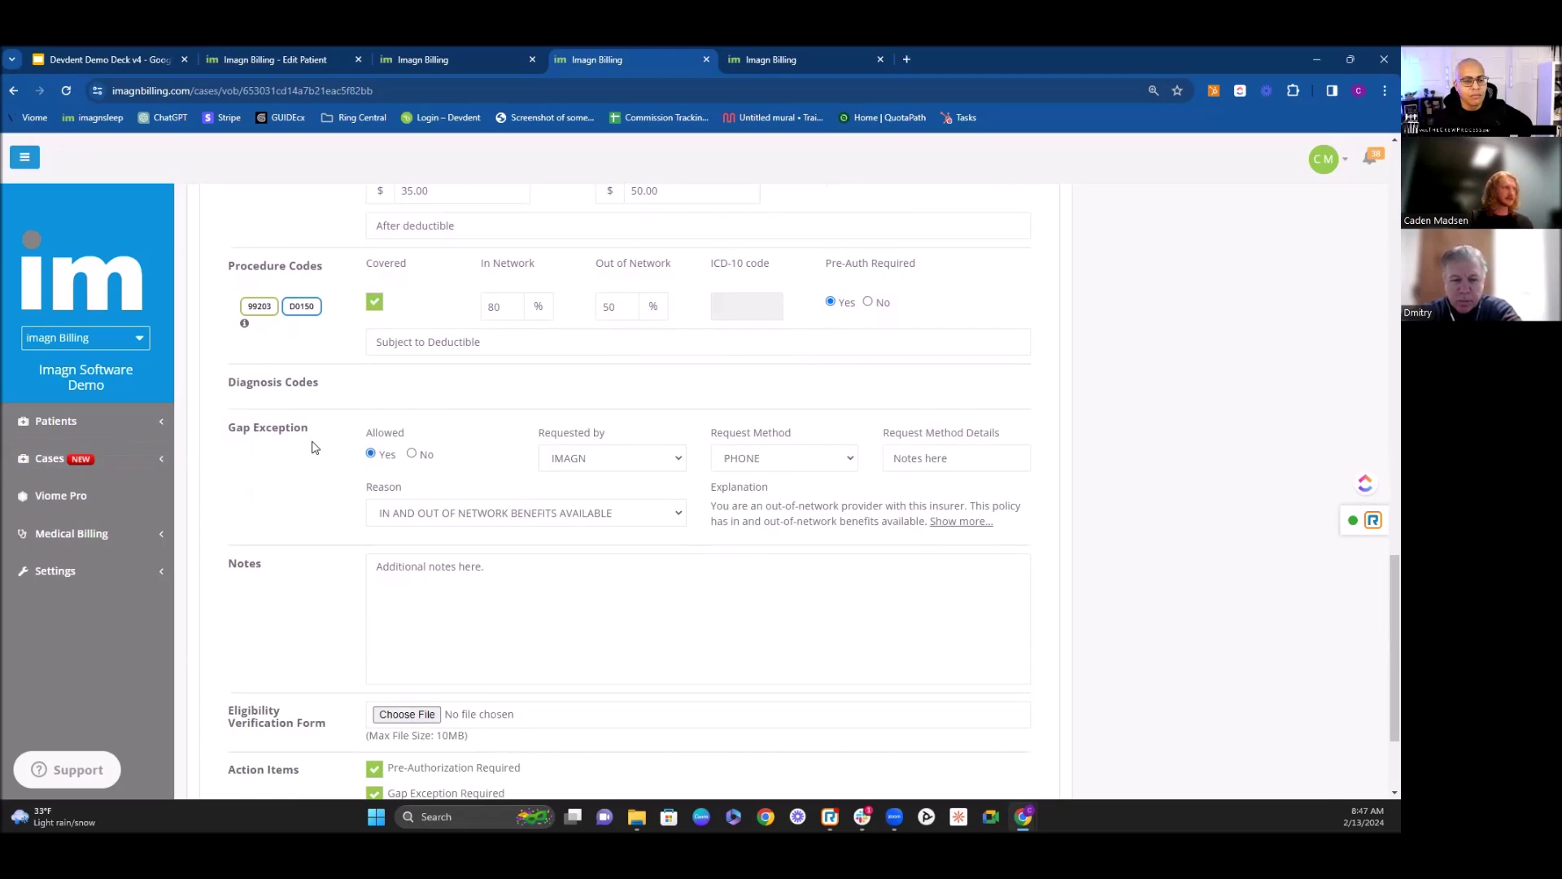
{"action": "scroll", "coordinate": [318, 449], "scroll_direction": "down", "scroll_amount": 1}
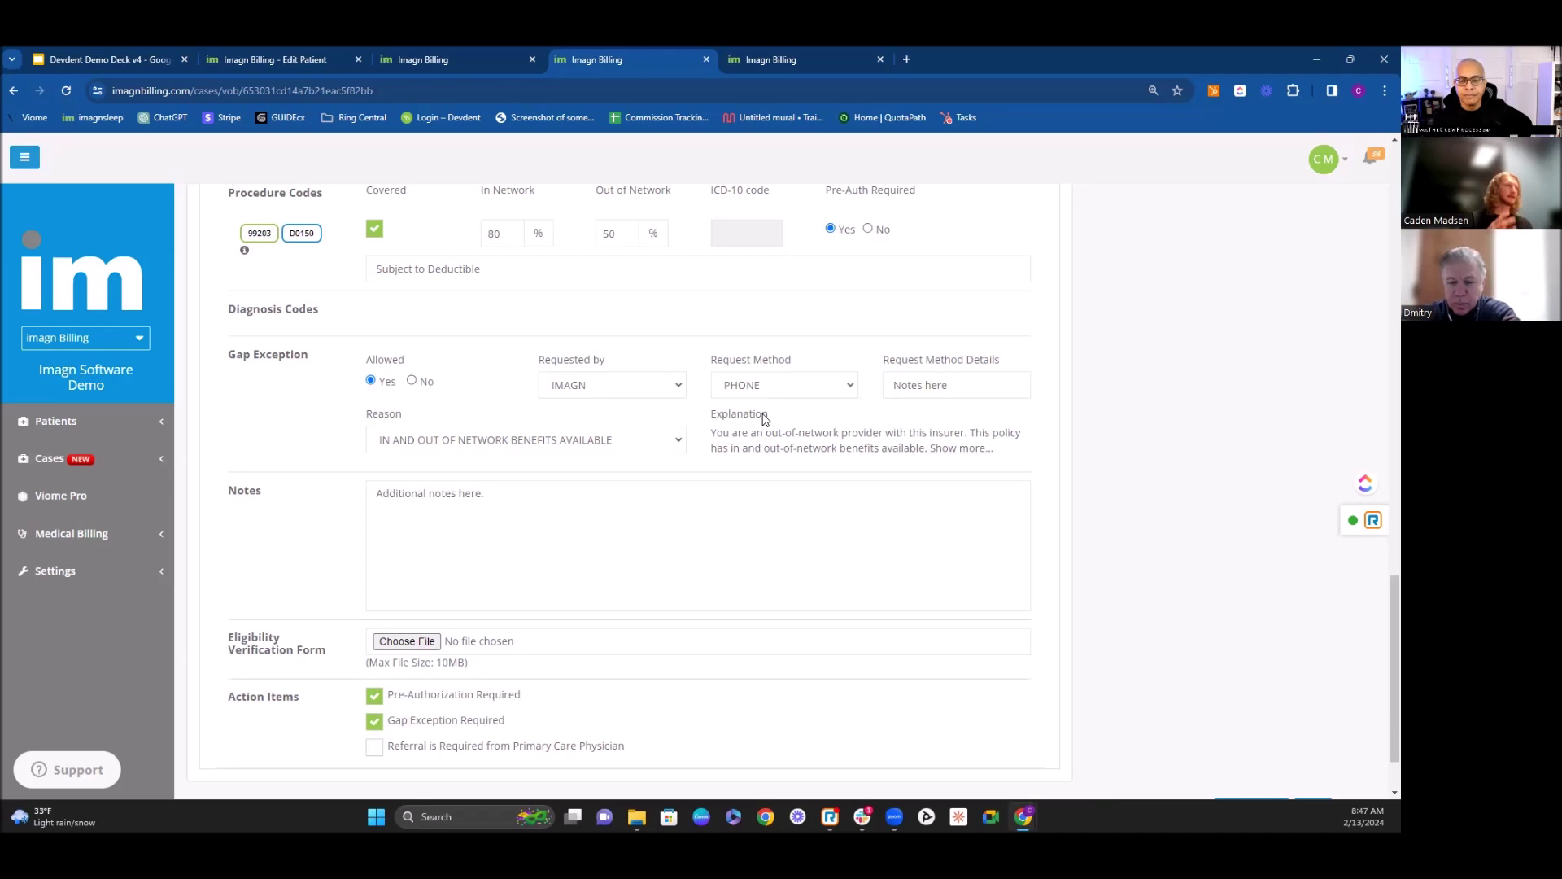
{"action": "scroll", "coordinate": [773, 423], "scroll_direction": "up", "scroll_amount": 5}
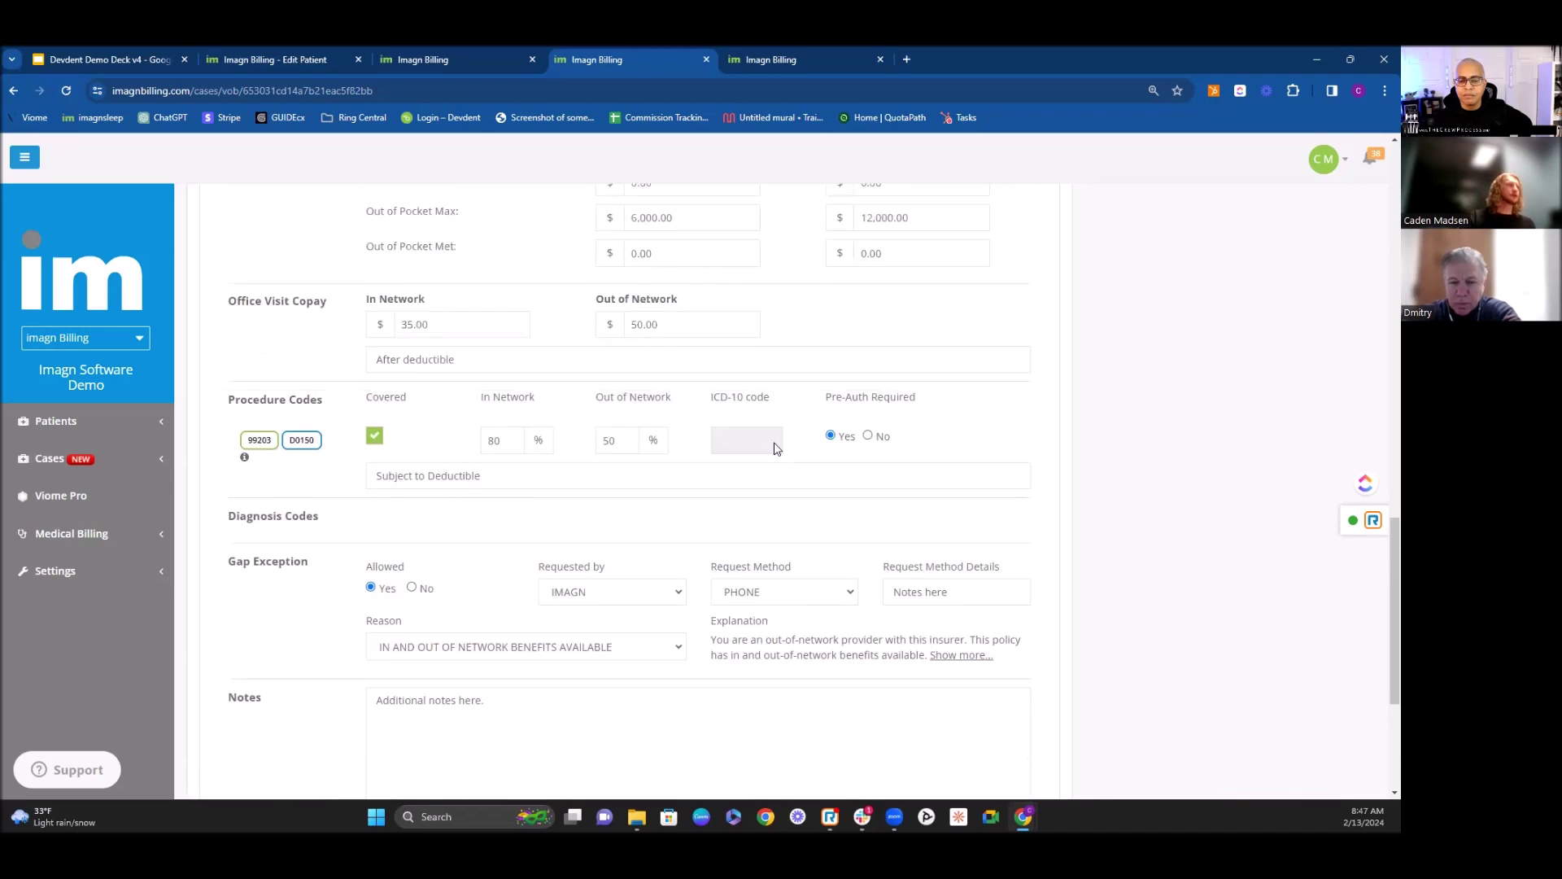
{"action": "scroll", "coordinate": [773, 429], "scroll_direction": "up", "scroll_amount": 1}
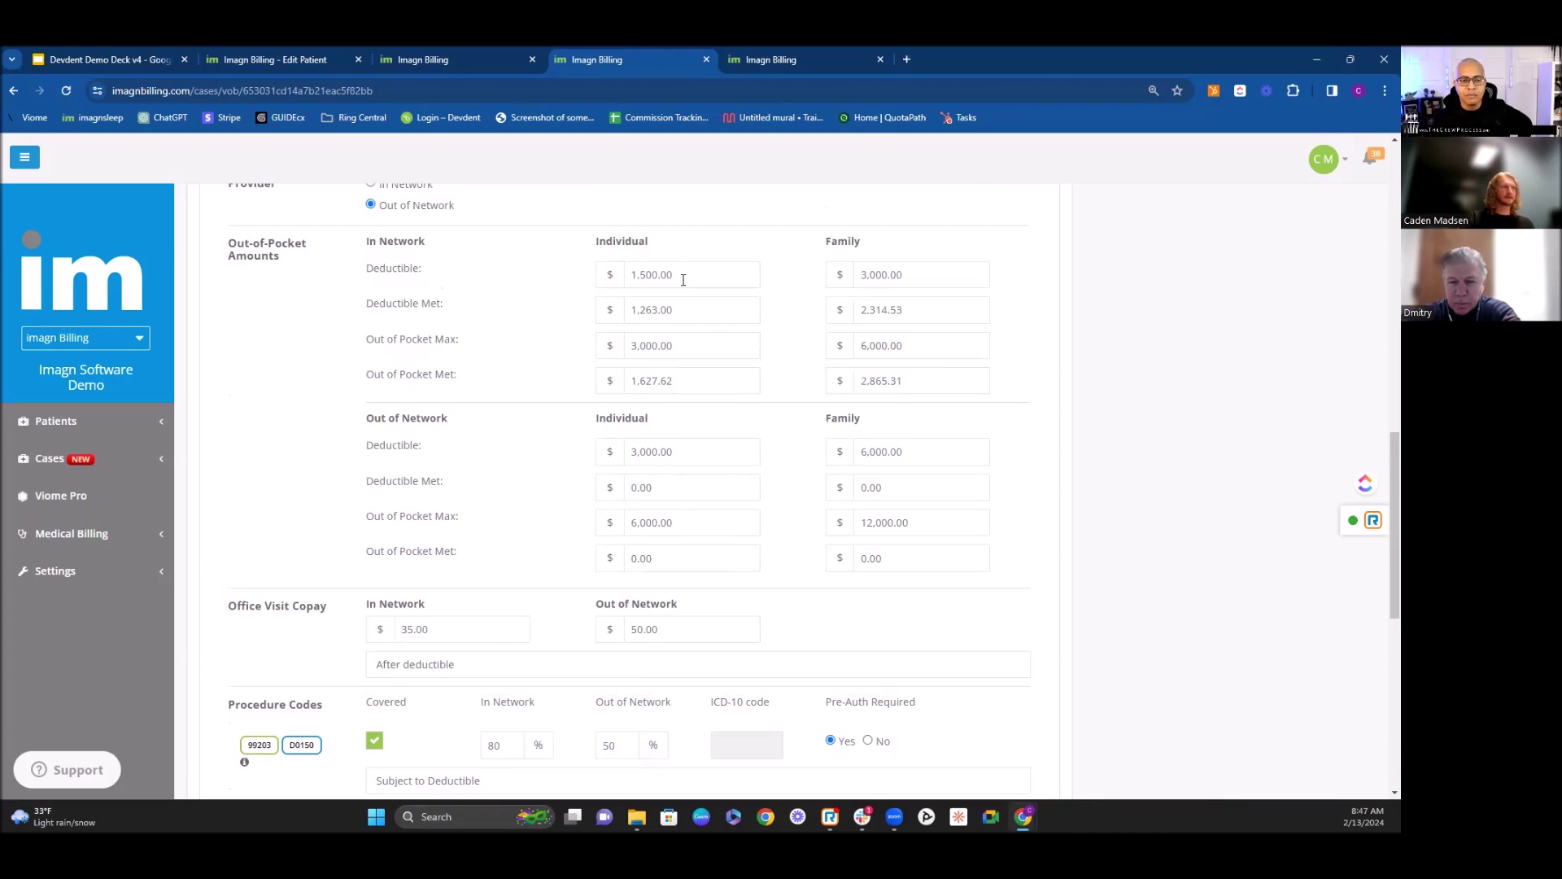
{"action": "scroll", "coordinate": [672, 295], "scroll_direction": "down", "scroll_amount": 2}
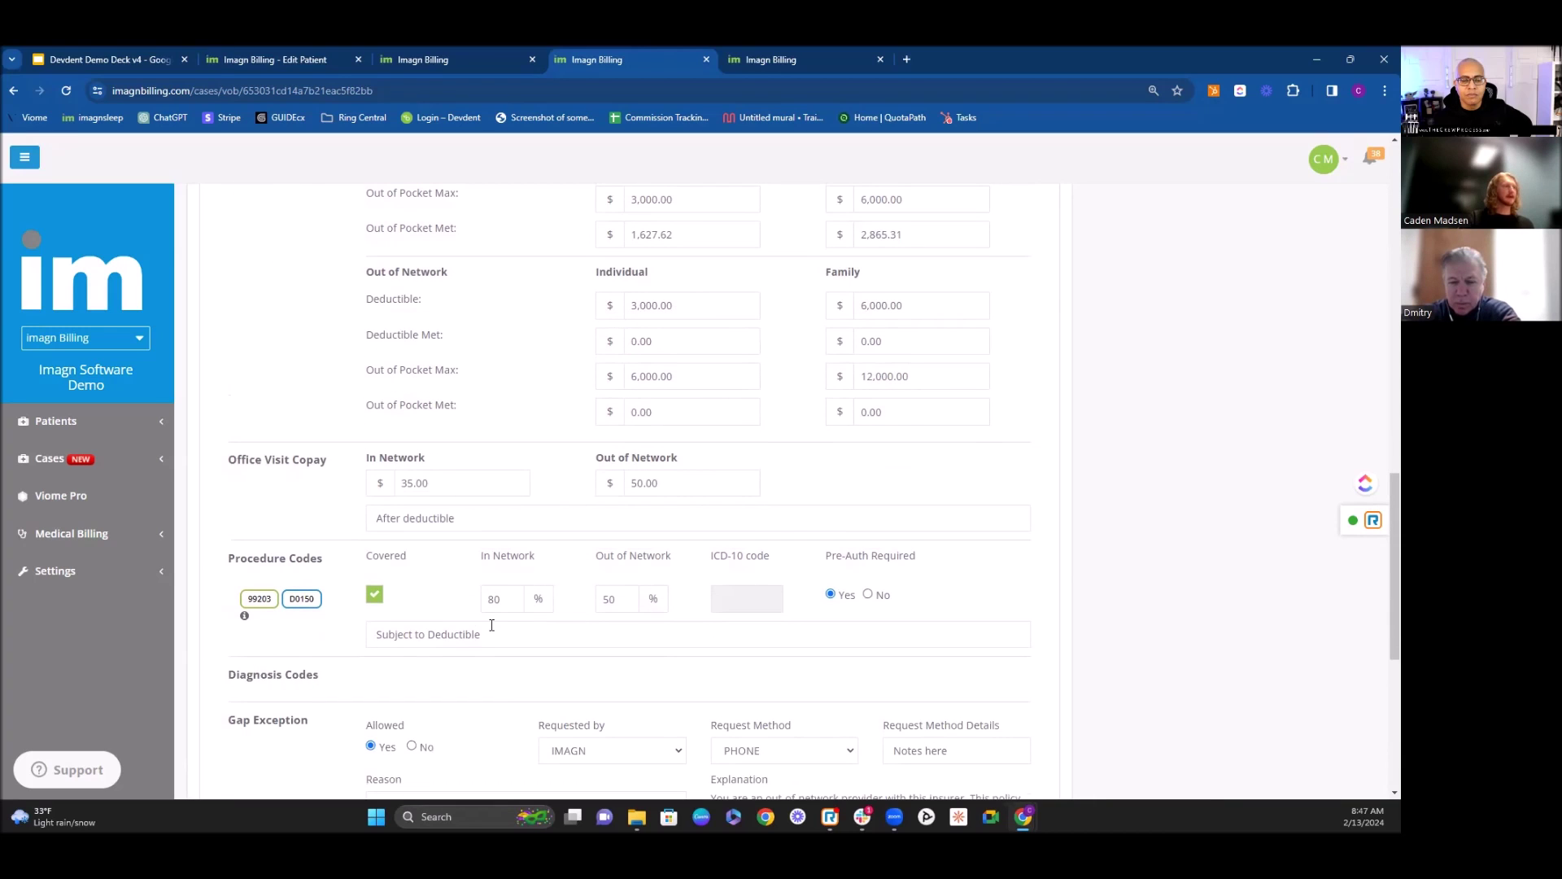
{"action": "scroll", "coordinate": [574, 598], "scroll_direction": "down", "scroll_amount": 2}
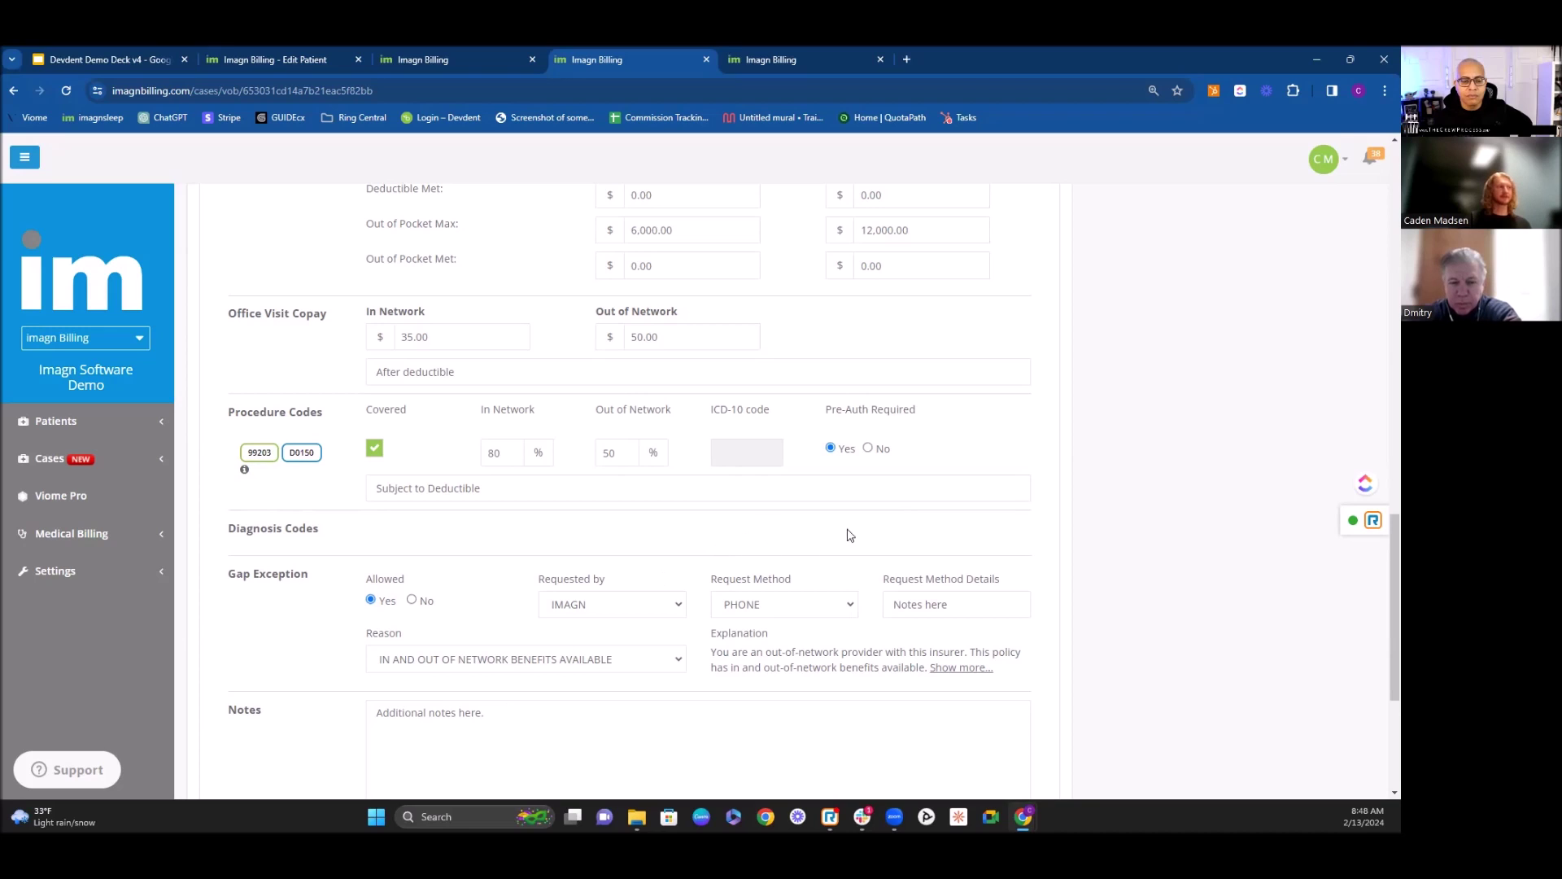
{"action": "scroll", "coordinate": [847, 535], "scroll_direction": "down", "scroll_amount": 2}
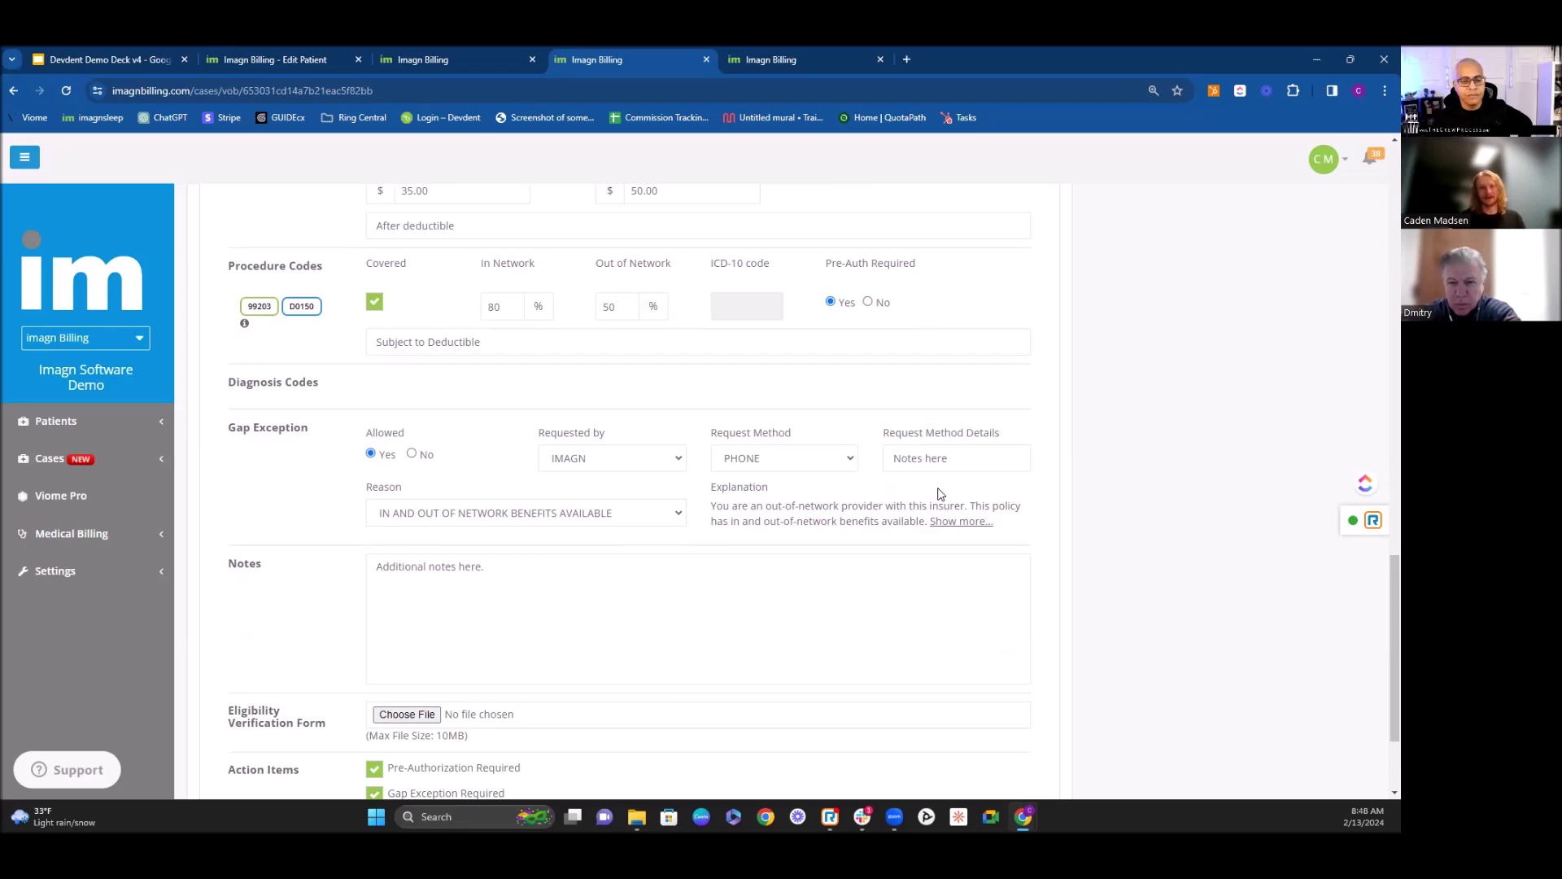
{"action": "scroll", "coordinate": [1109, 642], "scroll_direction": "down", "scroll_amount": 3}
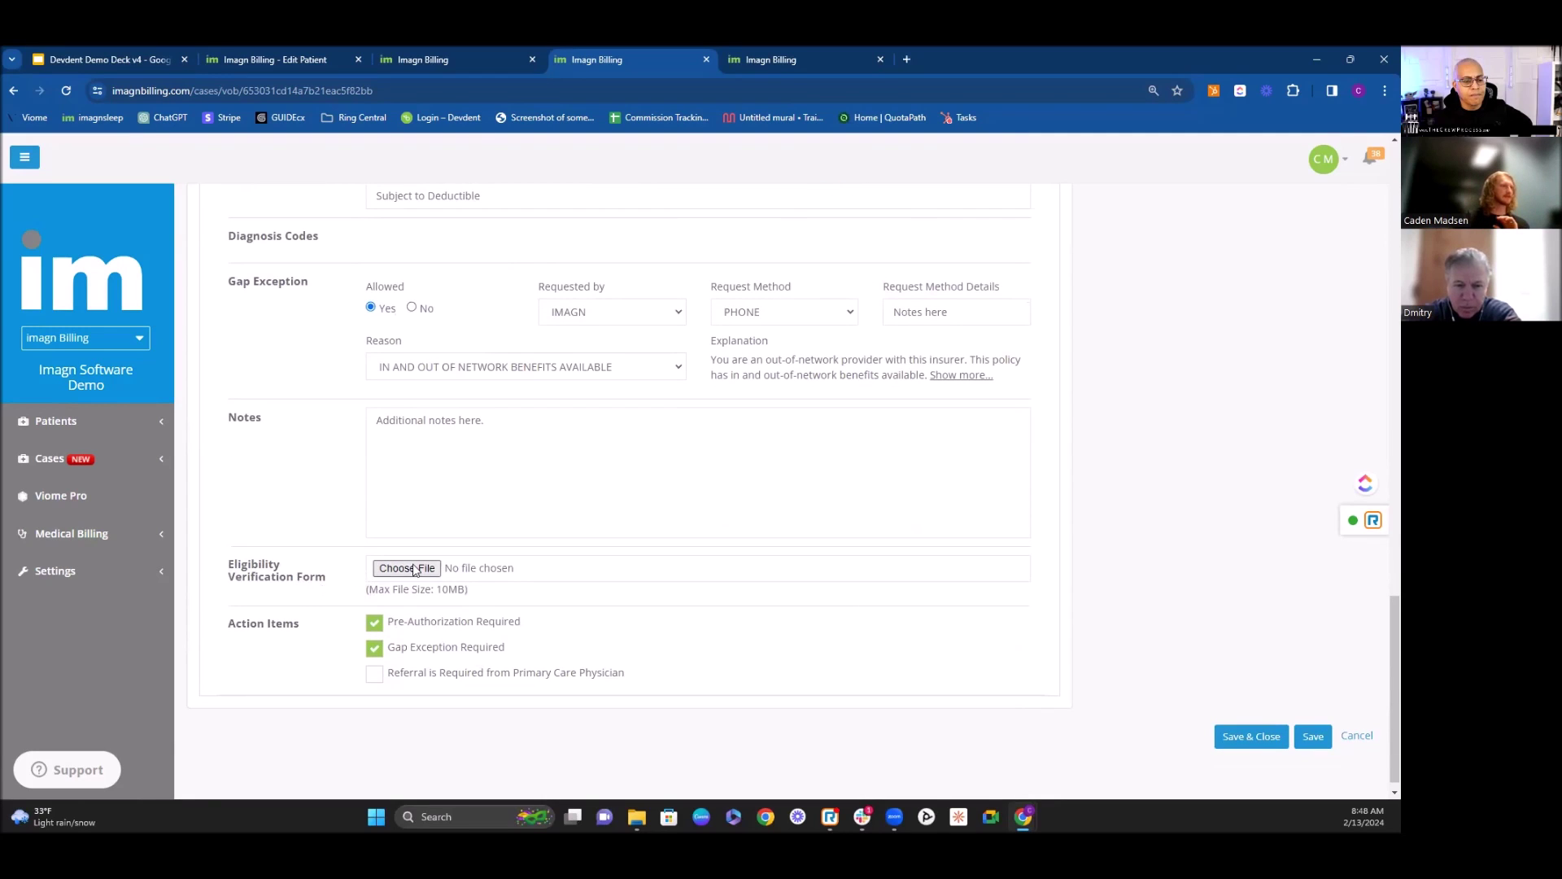
{"action": "scroll", "coordinate": [680, 521], "scroll_direction": "up", "scroll_amount": 5}
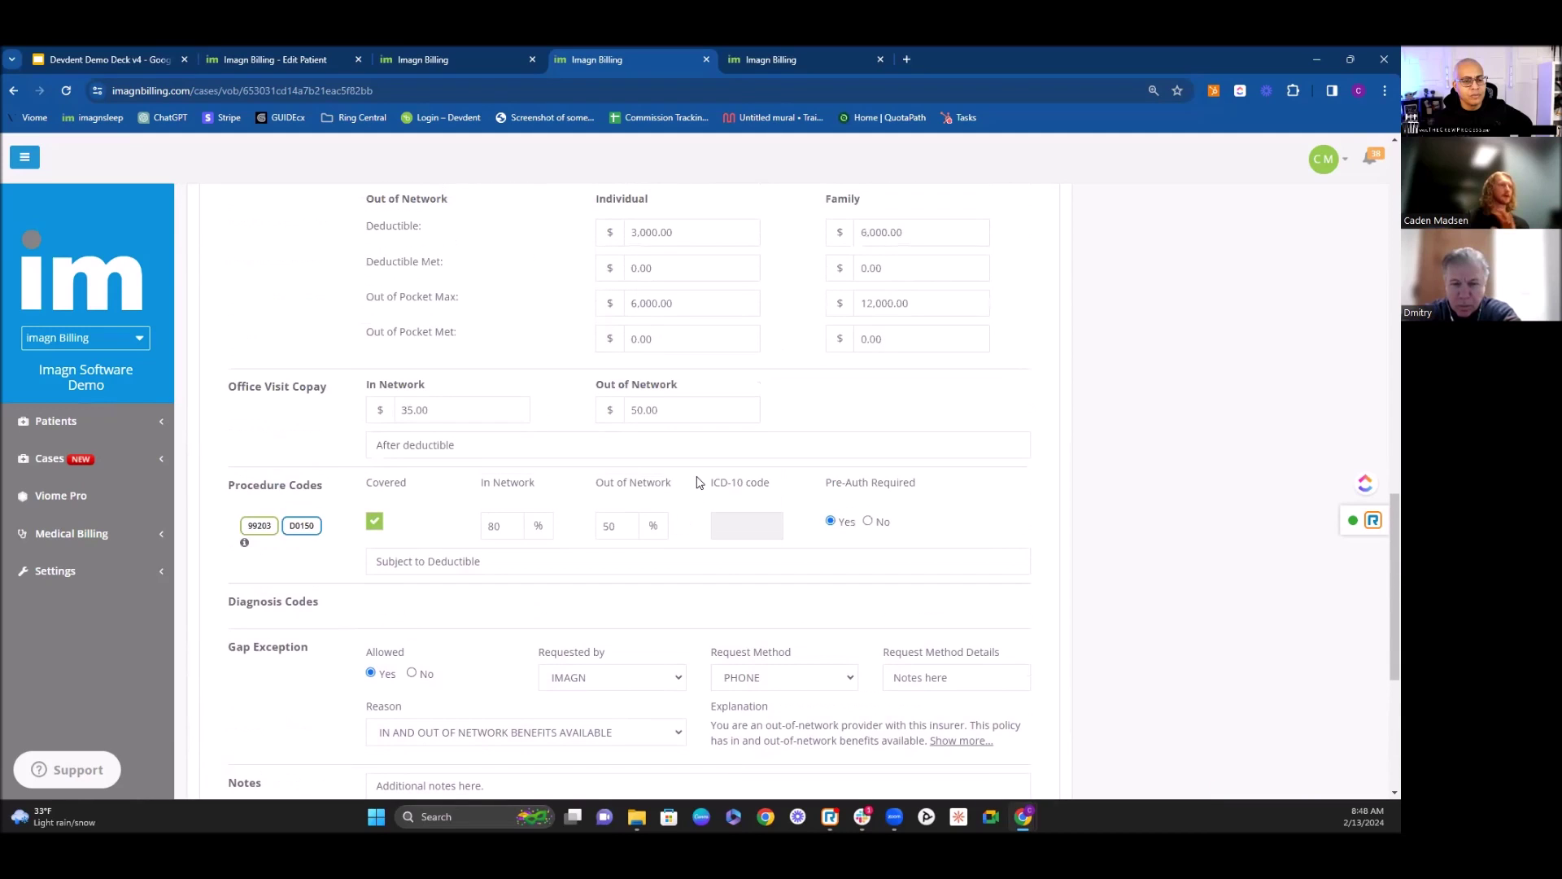
{"action": "scroll", "coordinate": [700, 480], "scroll_direction": "down", "scroll_amount": 1}
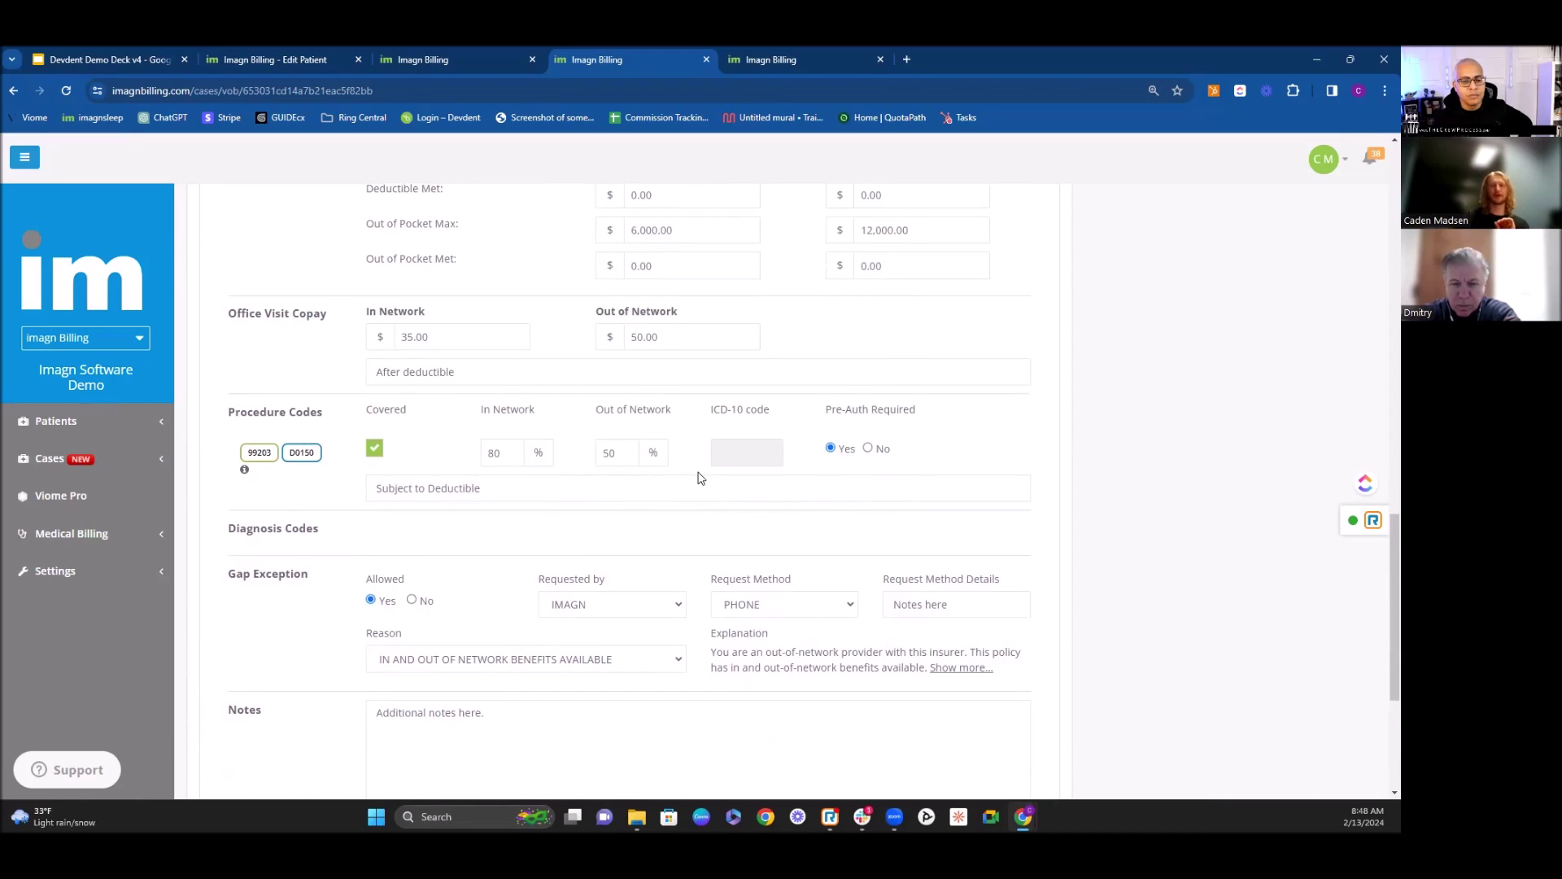
{"action": "scroll", "coordinate": [700, 478], "scroll_direction": "down", "scroll_amount": 1}
{"action": "scroll", "coordinate": [773, 521], "scroll_direction": "up", "scroll_amount": 5}
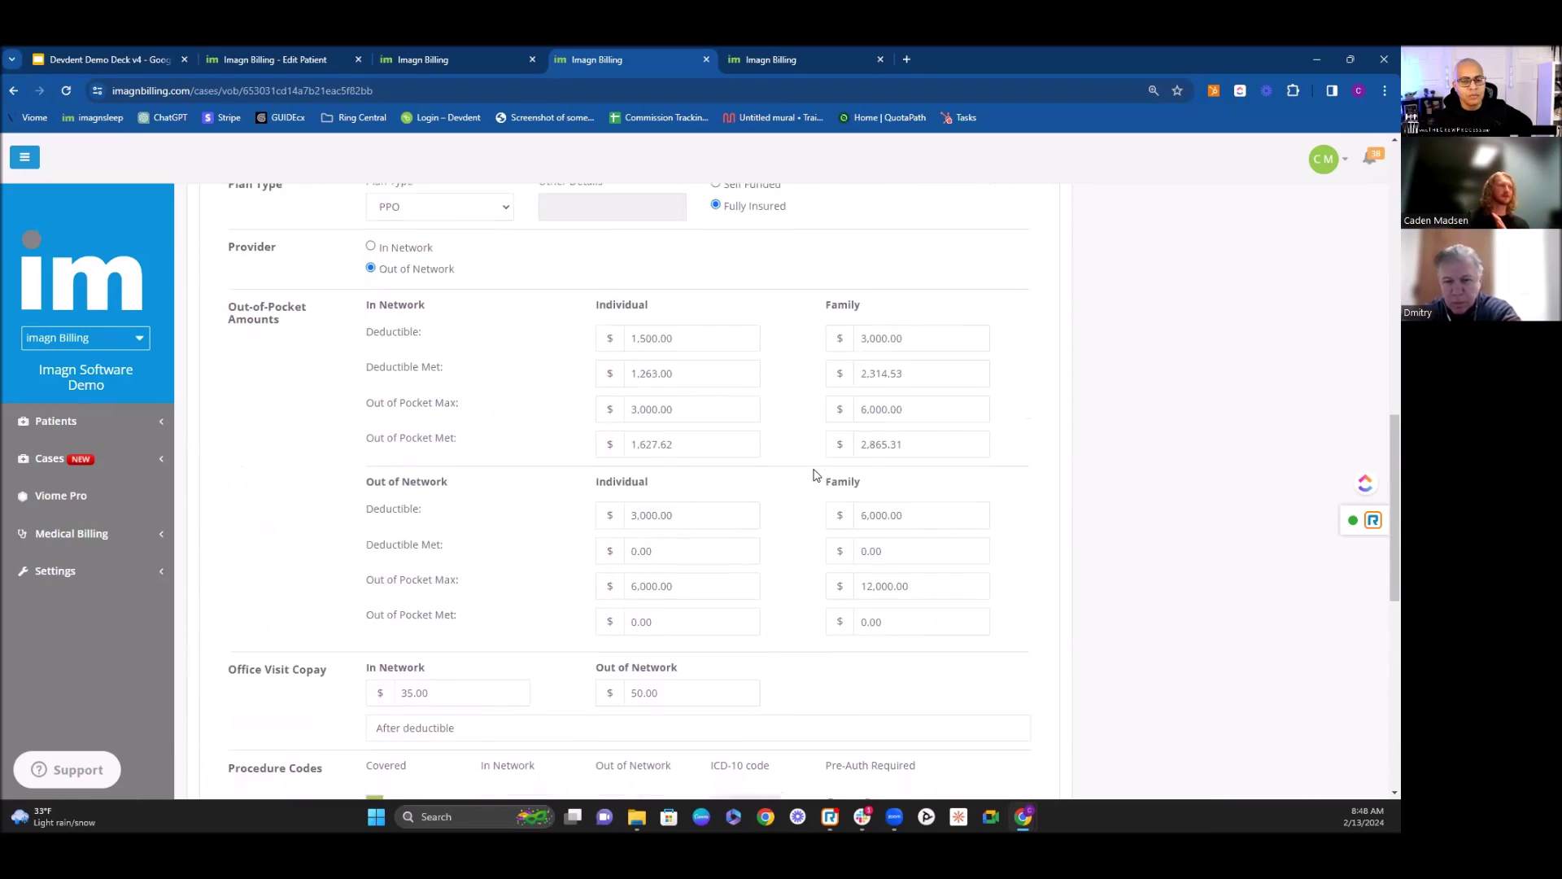
{"action": "scroll", "coordinate": [817, 474], "scroll_direction": "down", "scroll_amount": 8}
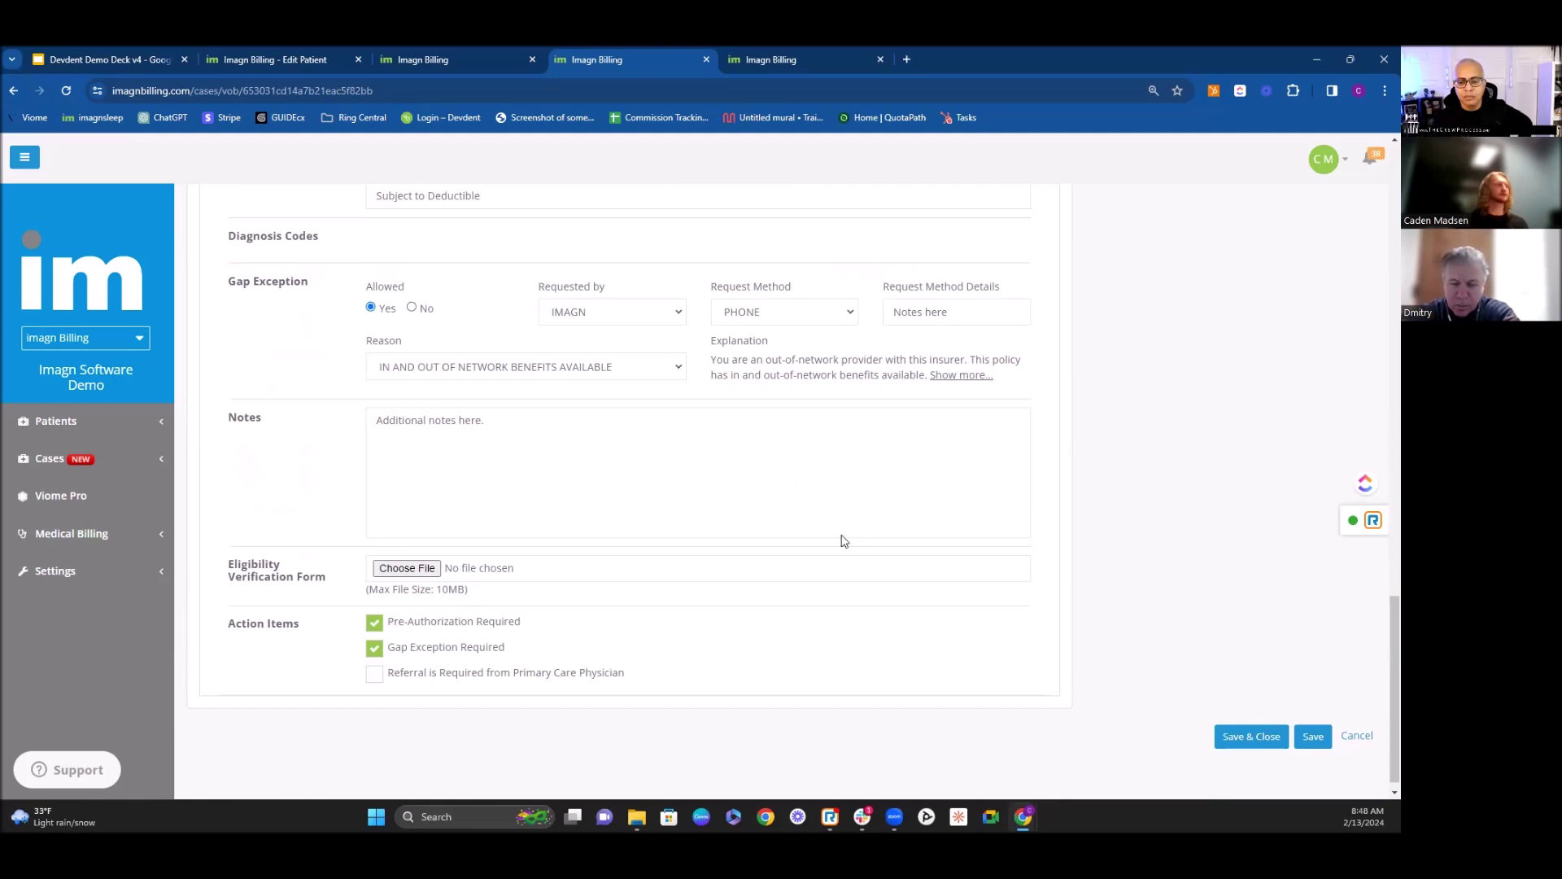
{"action": "scroll", "coordinate": [844, 540], "scroll_direction": "up", "scroll_amount": 5}
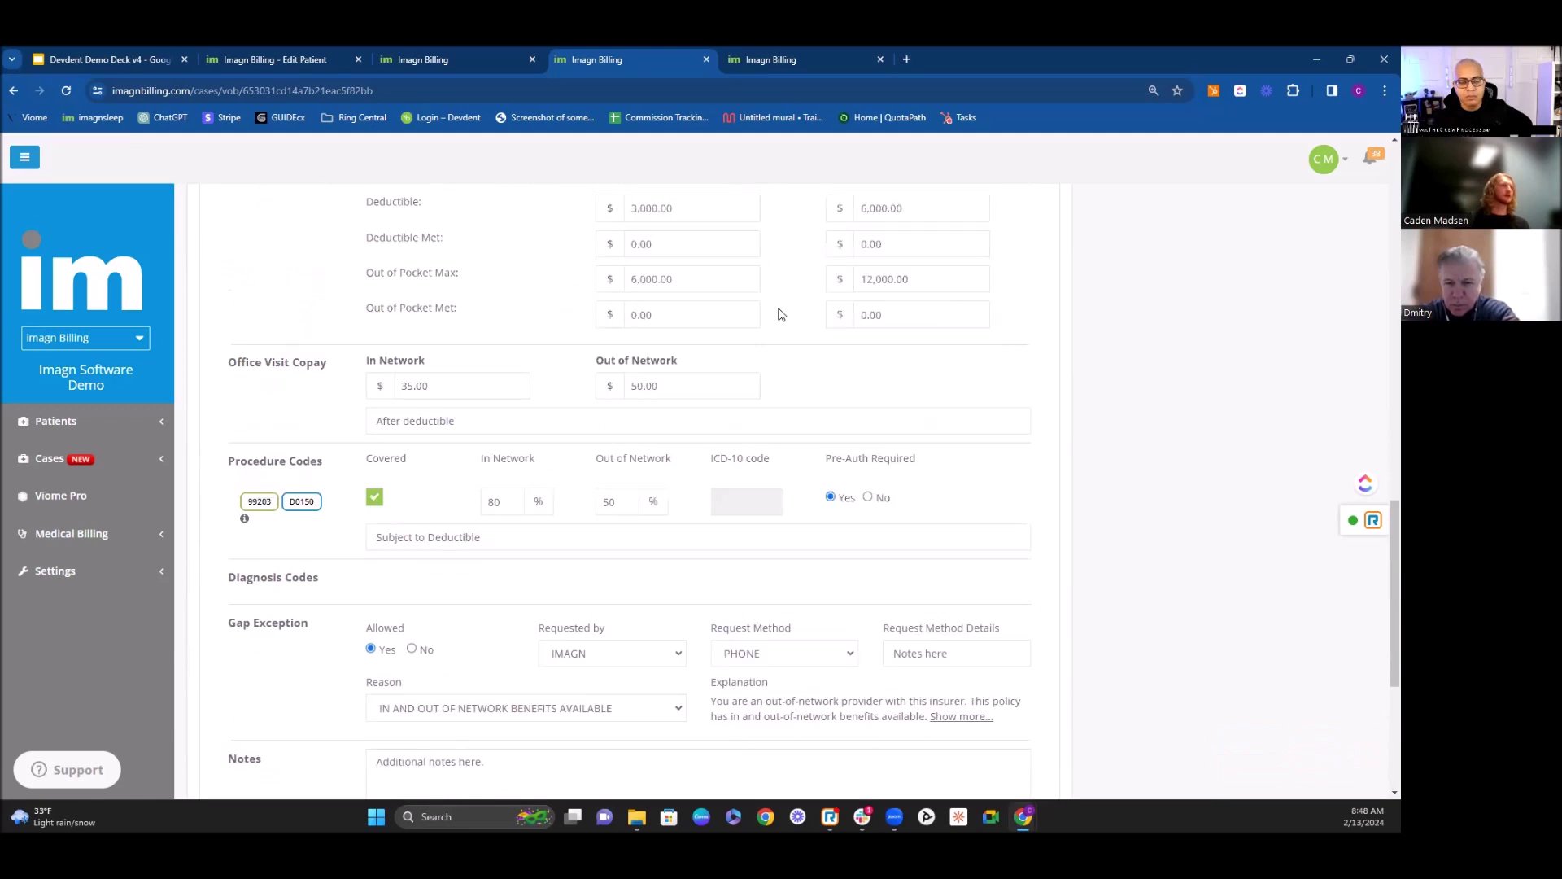
Step: Open the approved pre-authorization case and review its approvals through 12/30/2023 and correspondence
{"action": "left_click", "coordinate": [796, 62]}
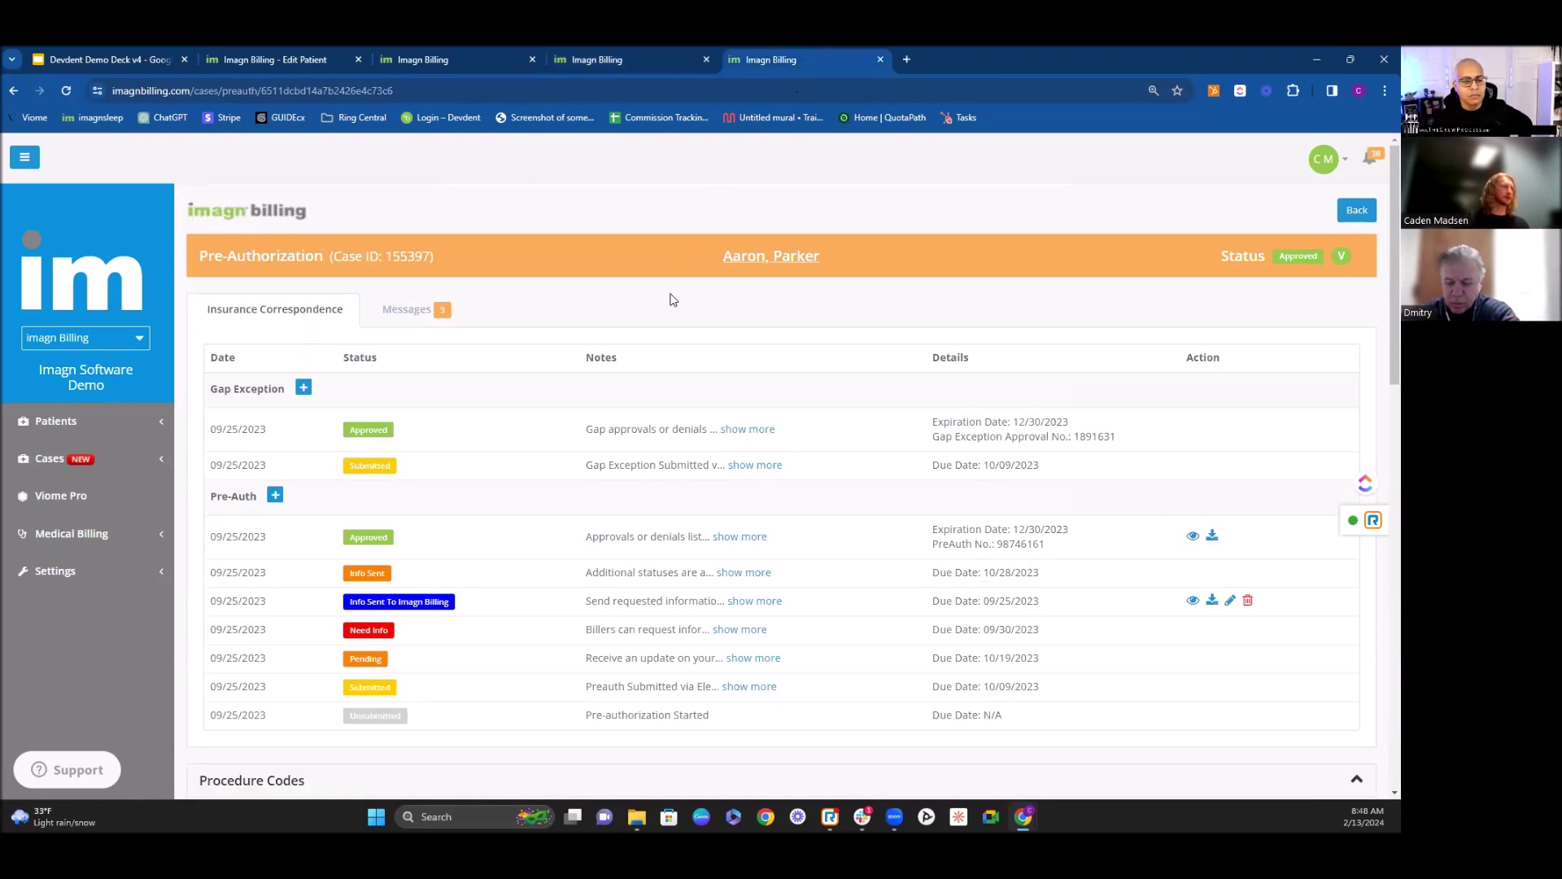
{"action": "scroll", "coordinate": [781, 485], "scroll_direction": "down", "scroll_amount": 1}
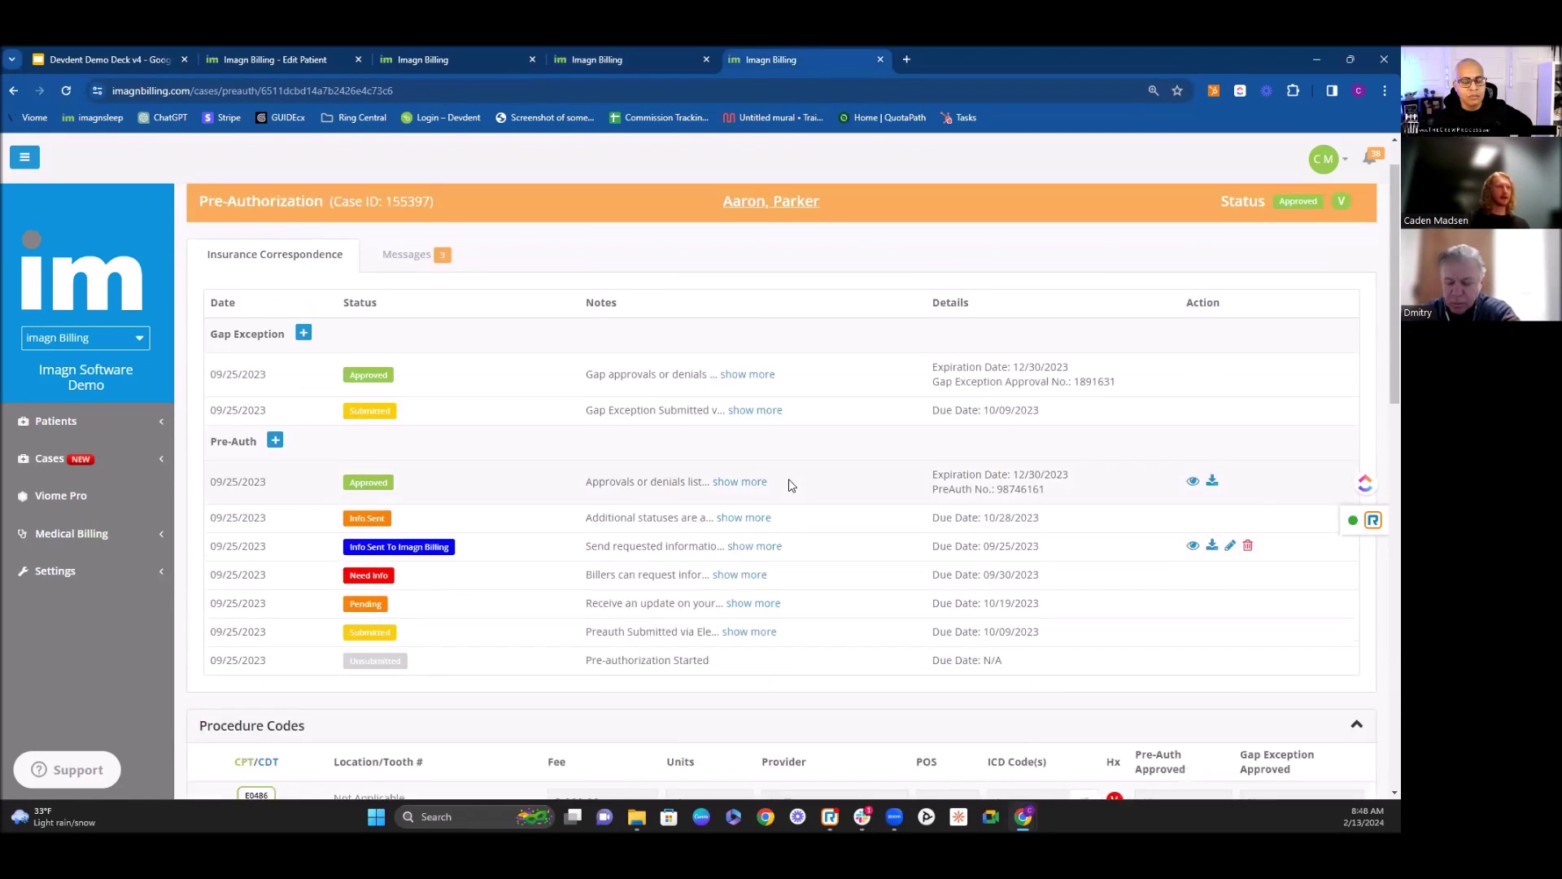
{"action": "scroll", "coordinate": [794, 484], "scroll_direction": "down", "scroll_amount": 4}
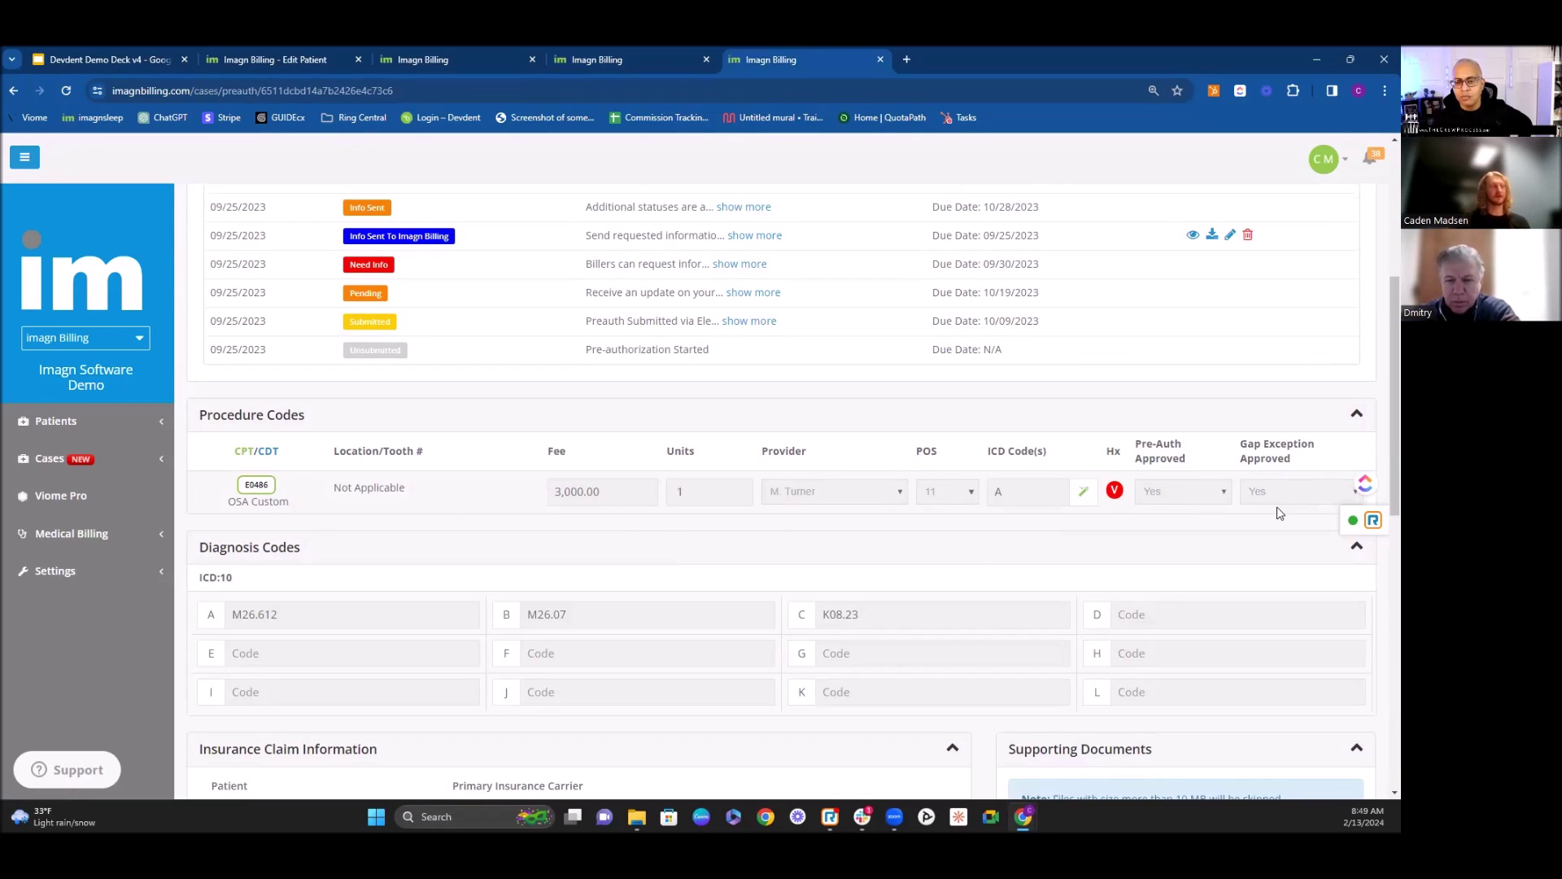
{"action": "scroll", "coordinate": [824, 614], "scroll_direction": "up", "scroll_amount": 1}
{"action": "scroll", "coordinate": [823, 614], "scroll_direction": "up", "scroll_amount": 3}
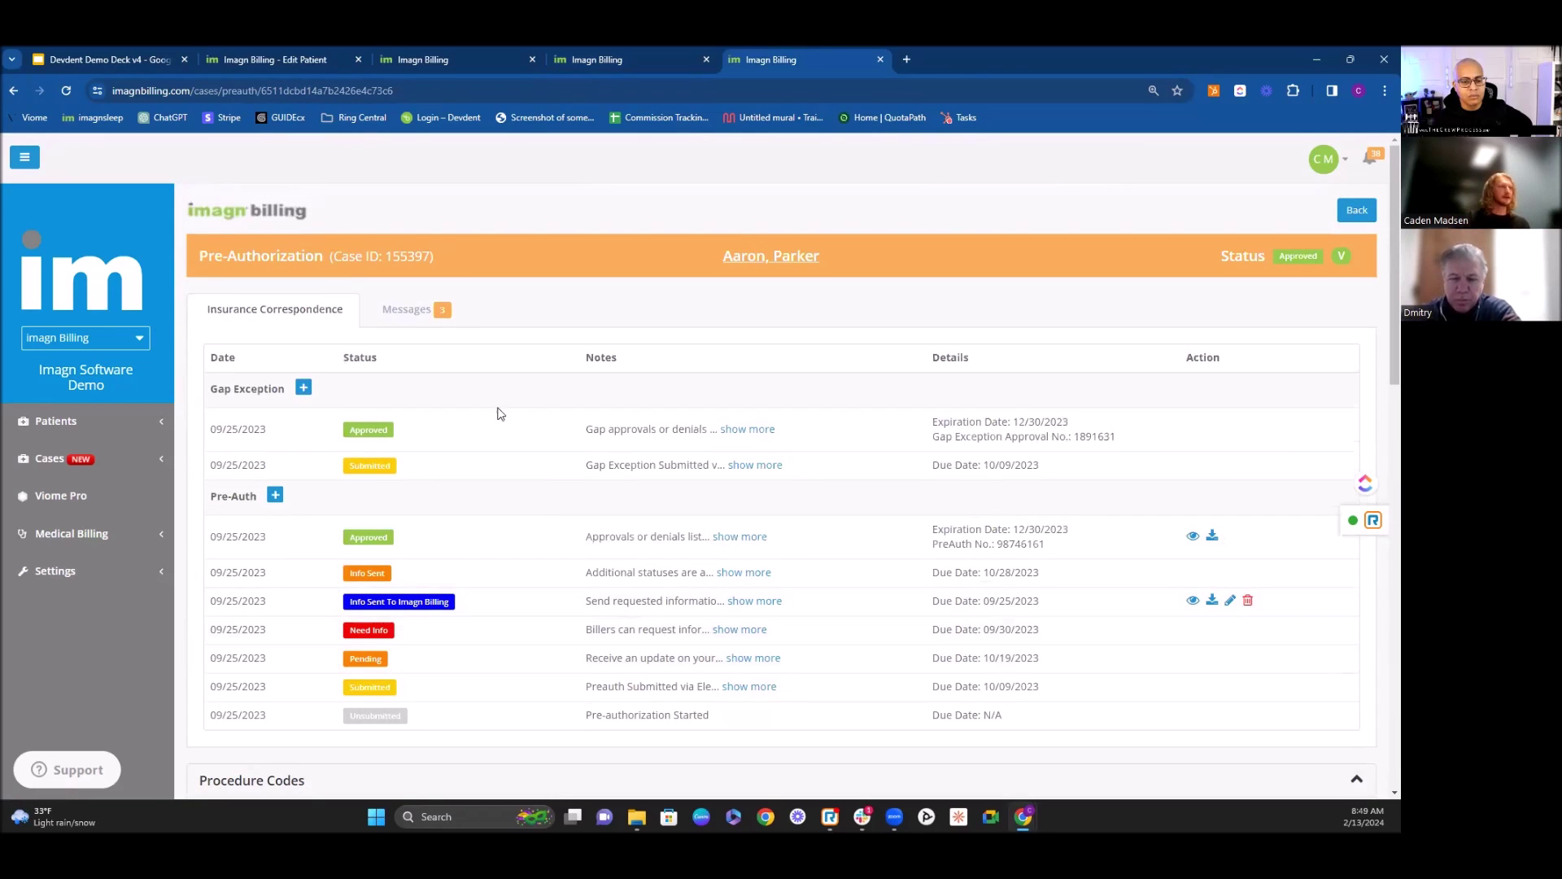
Step: Show the case's Messages tab and read through the biller chat, including the next-steps question
{"action": "left_click", "coordinate": [407, 313]}
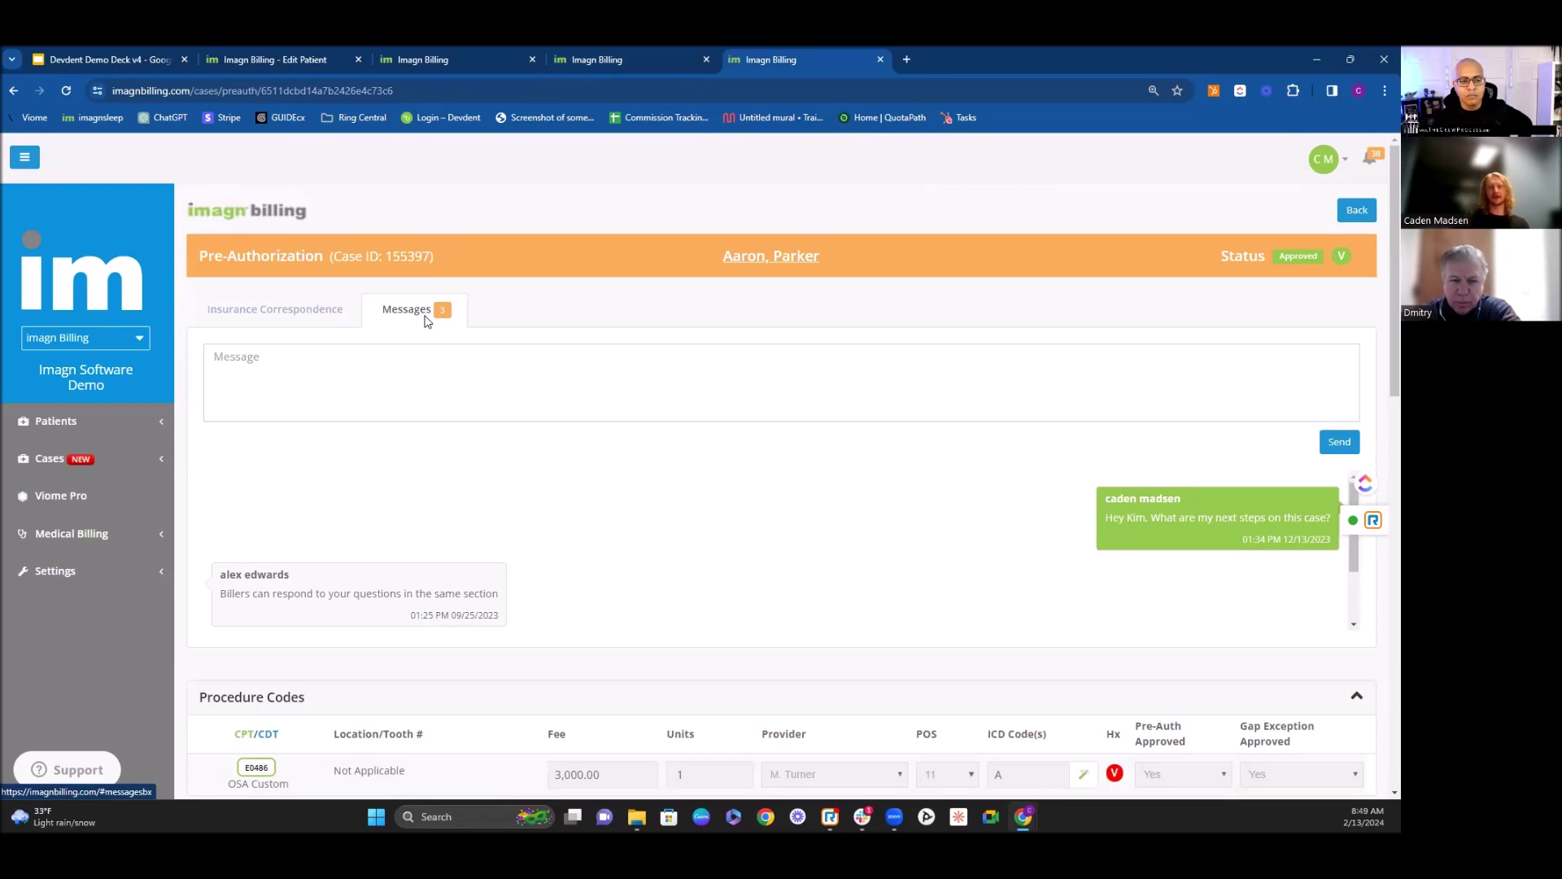
{"action": "left_click", "coordinate": [392, 379]}
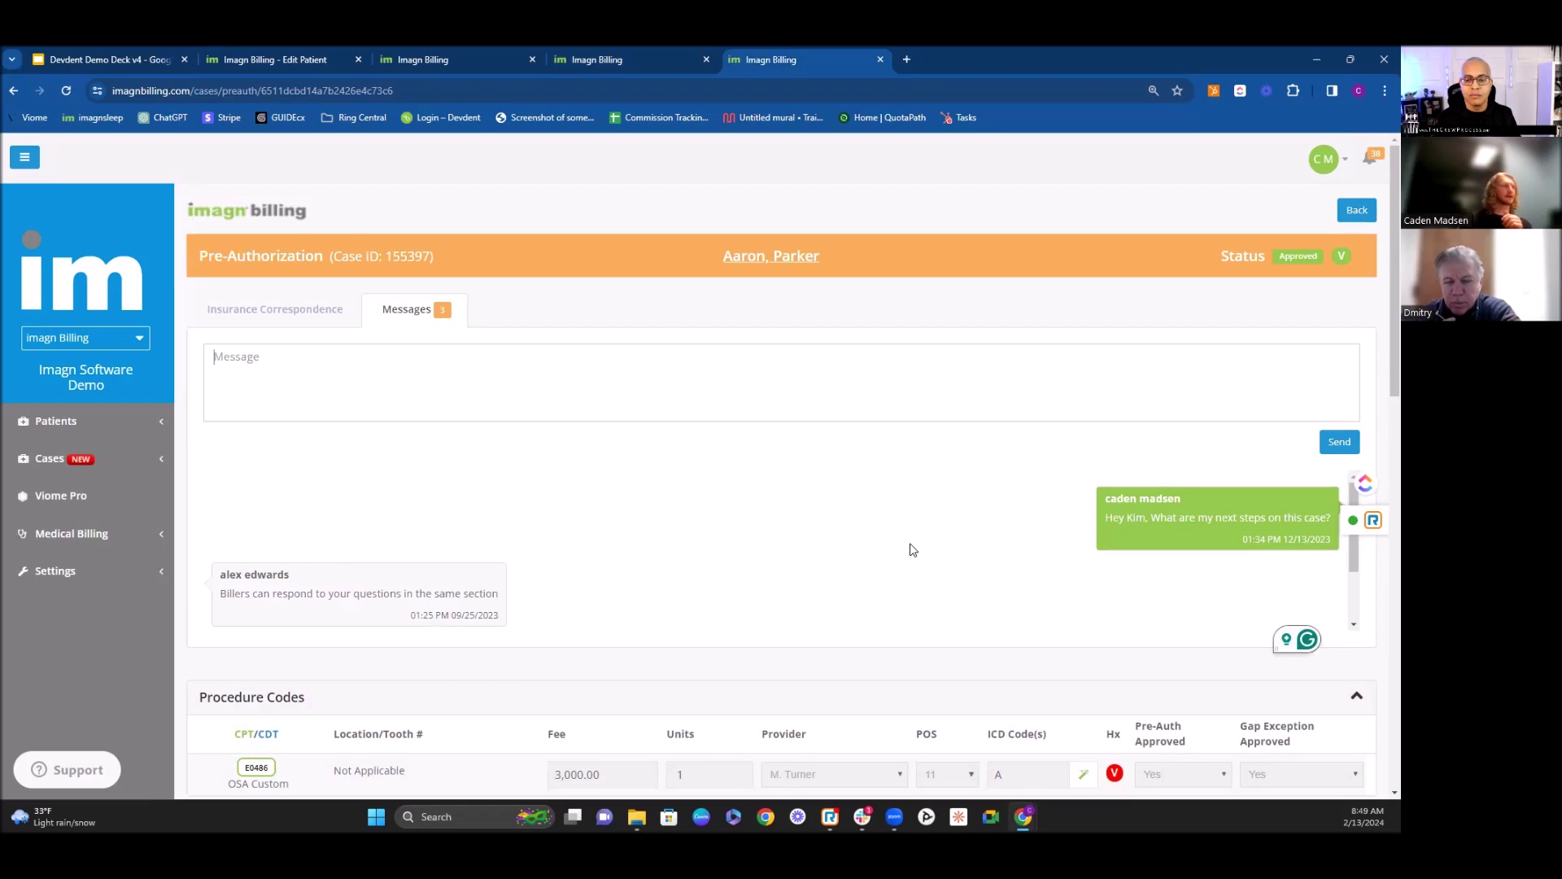
{"action": "scroll", "coordinate": [708, 481], "scroll_direction": "down", "scroll_amount": 2}
{"action": "scroll", "coordinate": [700, 610], "scroll_direction": "down", "scroll_amount": 3}
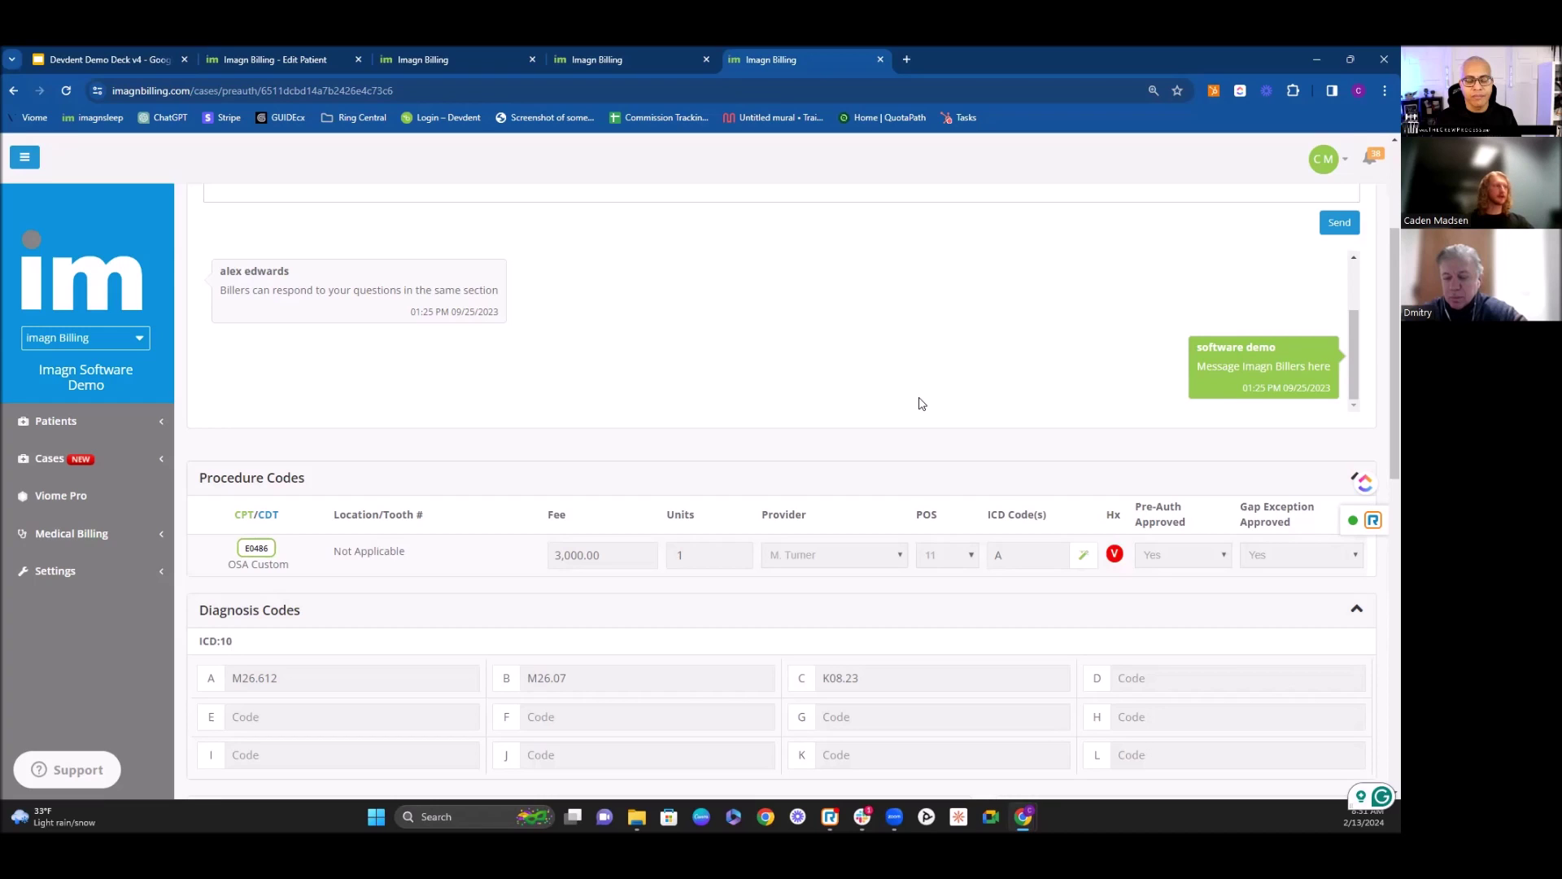
{"action": "scroll", "coordinate": [902, 407], "scroll_direction": "up", "scroll_amount": 1}
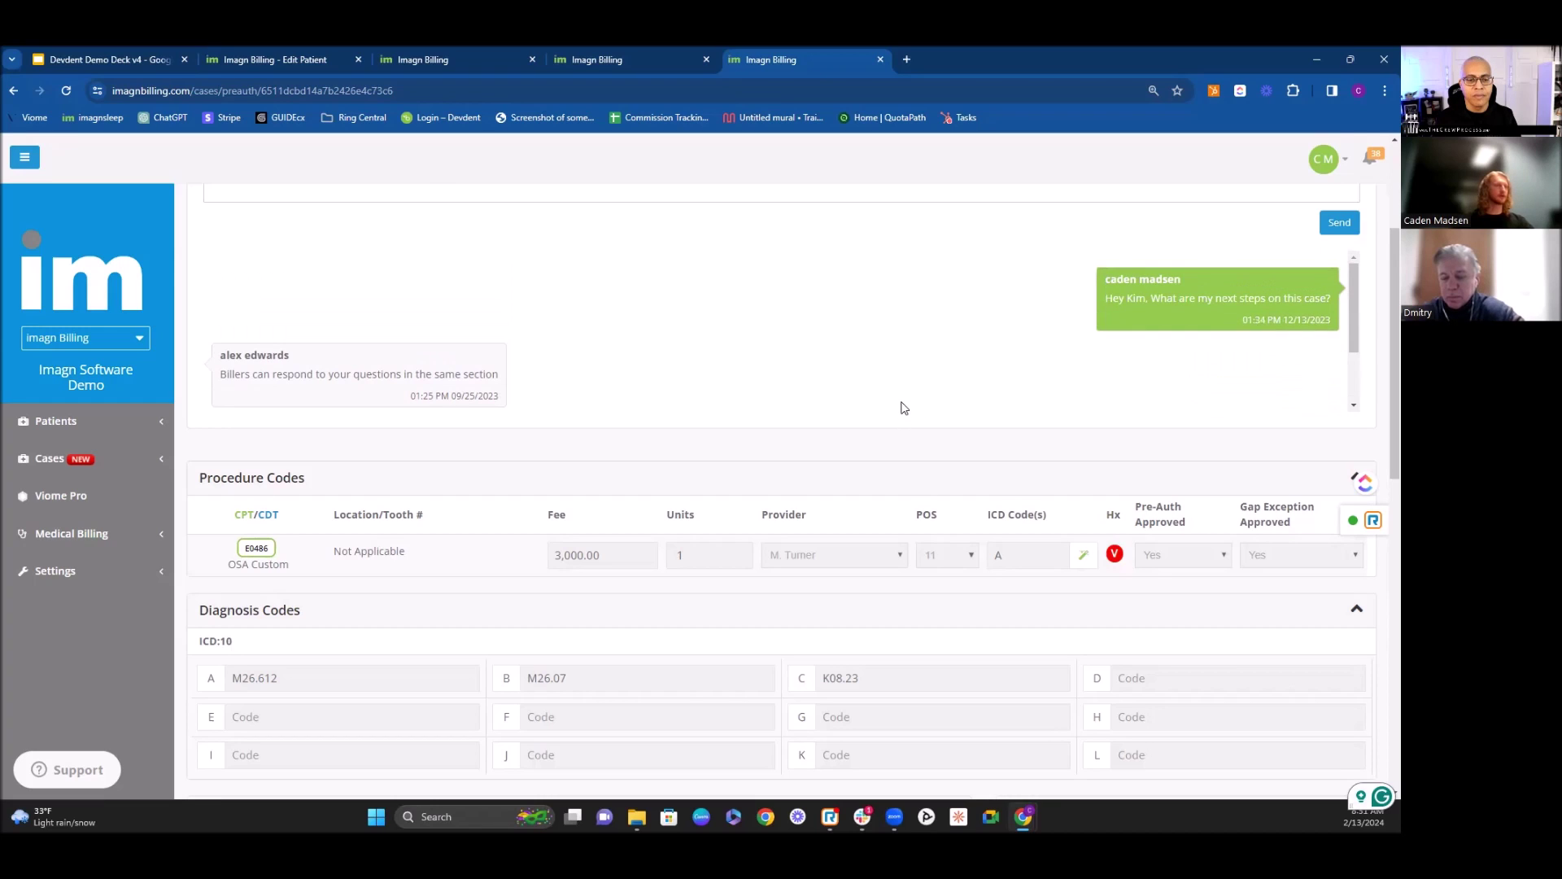
{"action": "scroll", "coordinate": [901, 408], "scroll_direction": "up", "scroll_amount": 3}
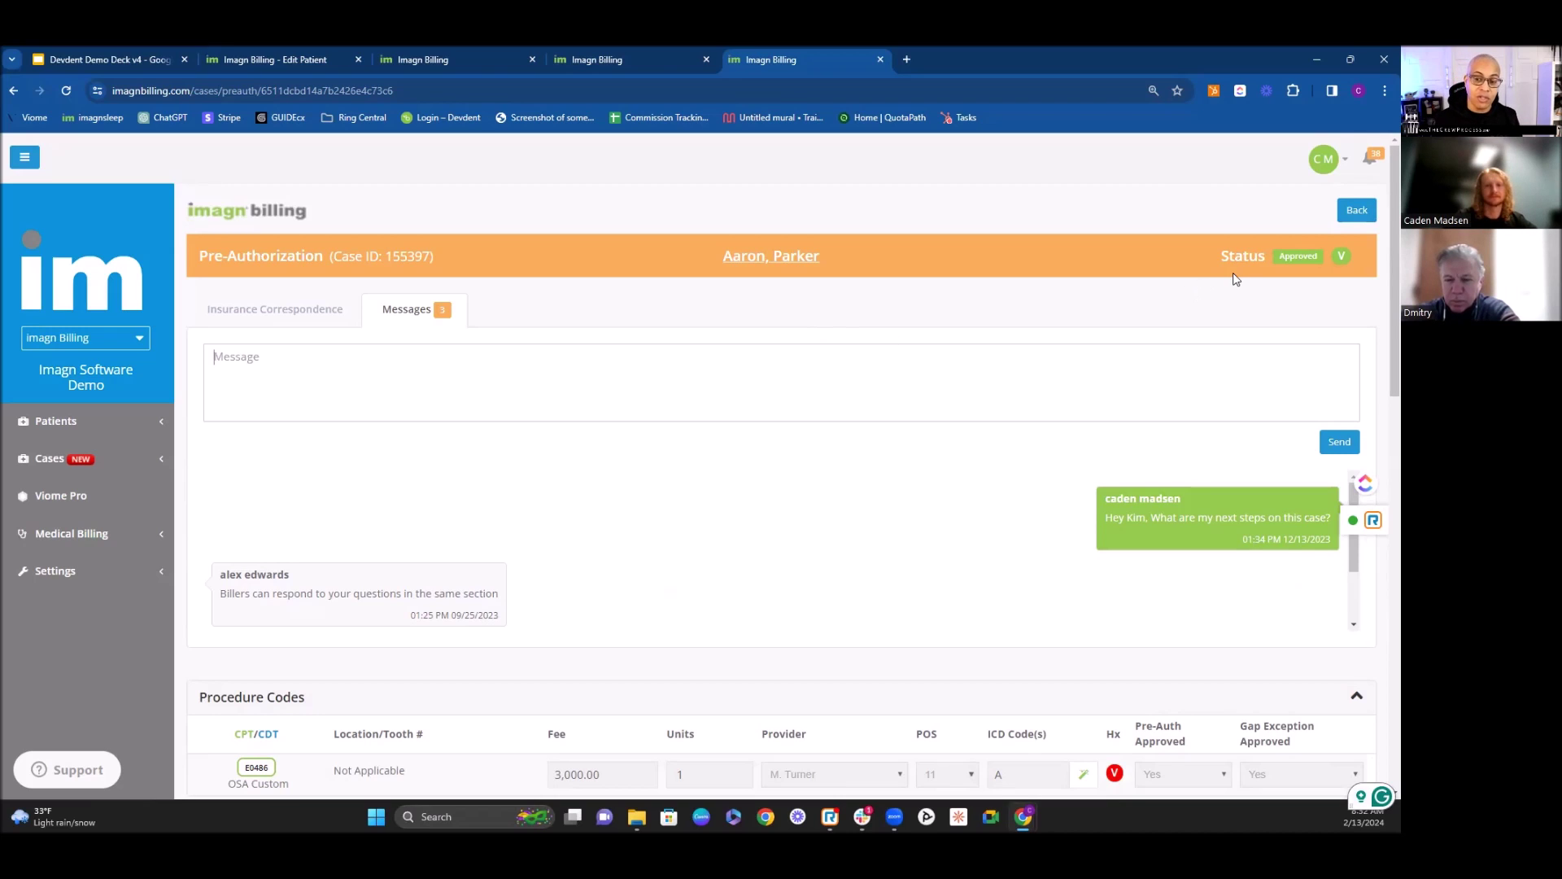
{"action": "scroll", "coordinate": [1235, 279], "scroll_direction": "down", "scroll_amount": 5}
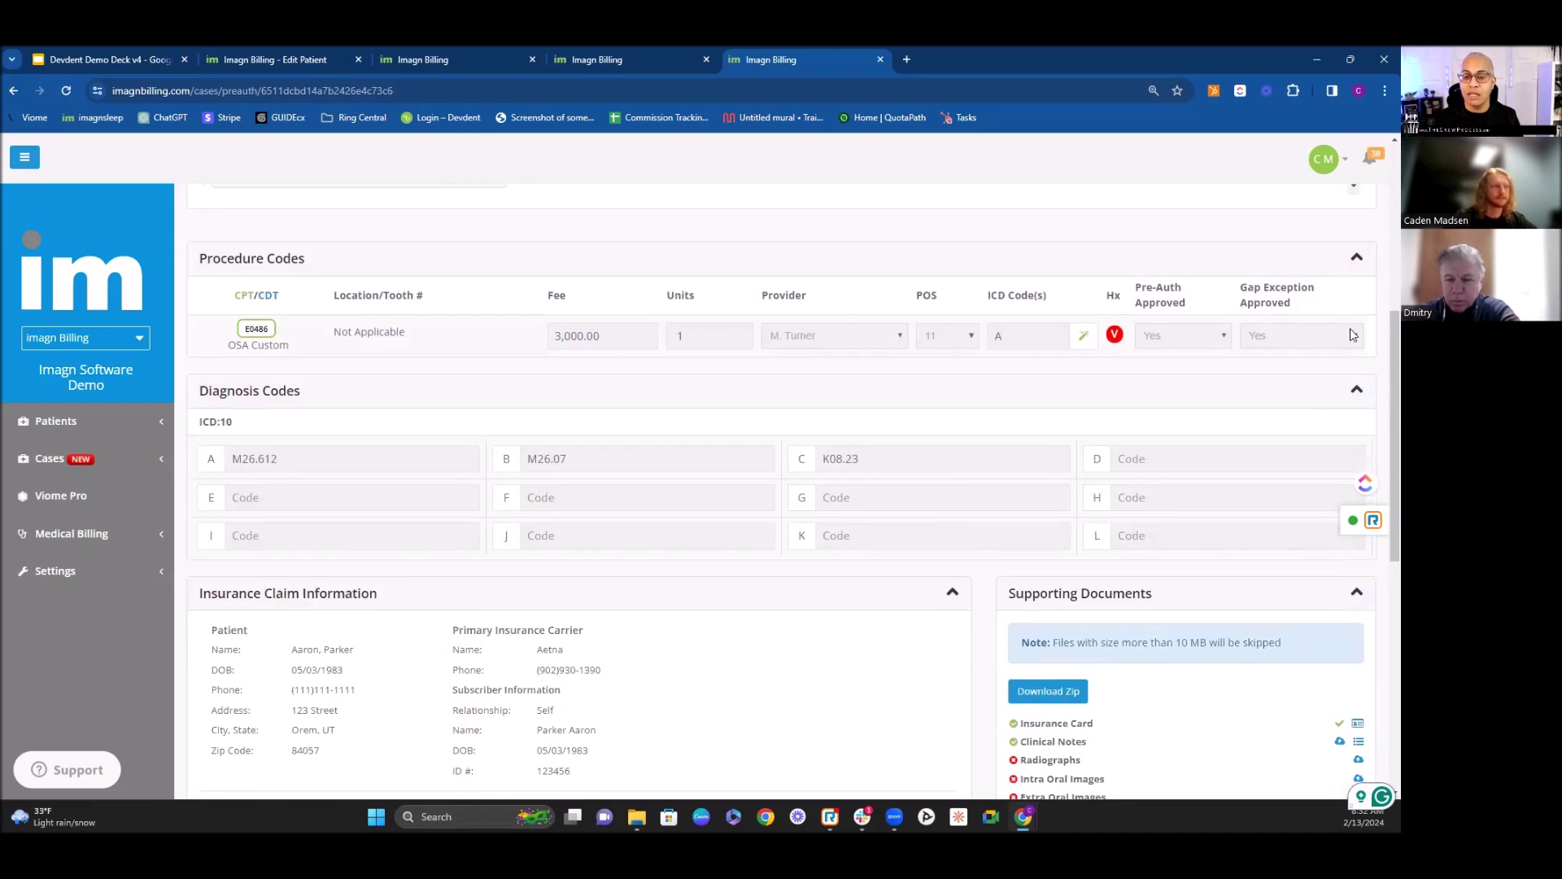
{"action": "scroll", "coordinate": [1350, 334], "scroll_direction": "down", "scroll_amount": 3}
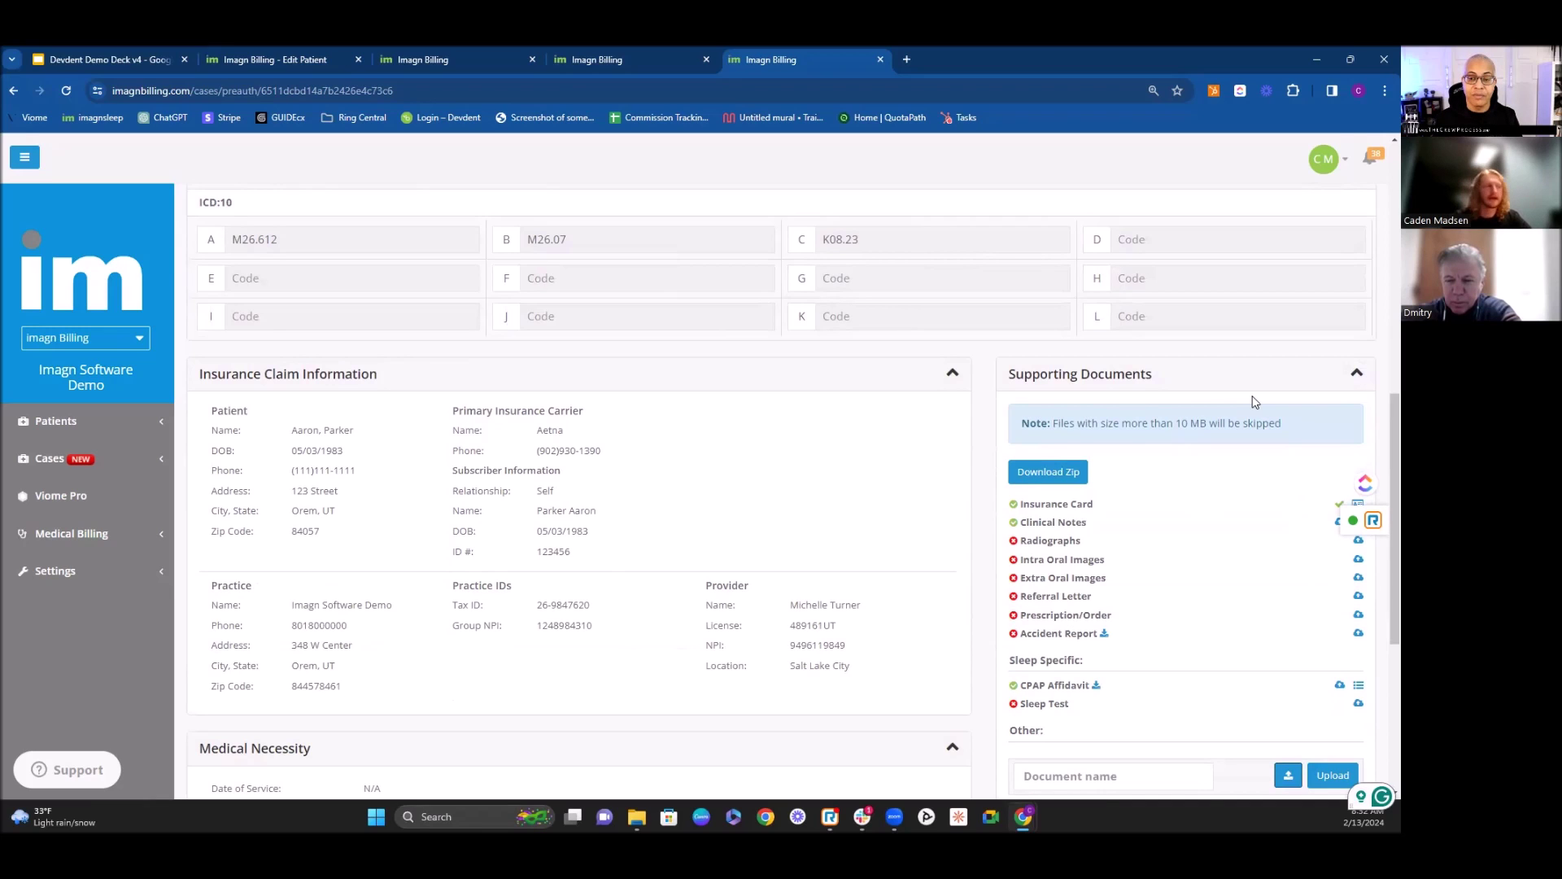
{"action": "scroll", "coordinate": [1161, 454], "scroll_direction": "down", "scroll_amount": 1}
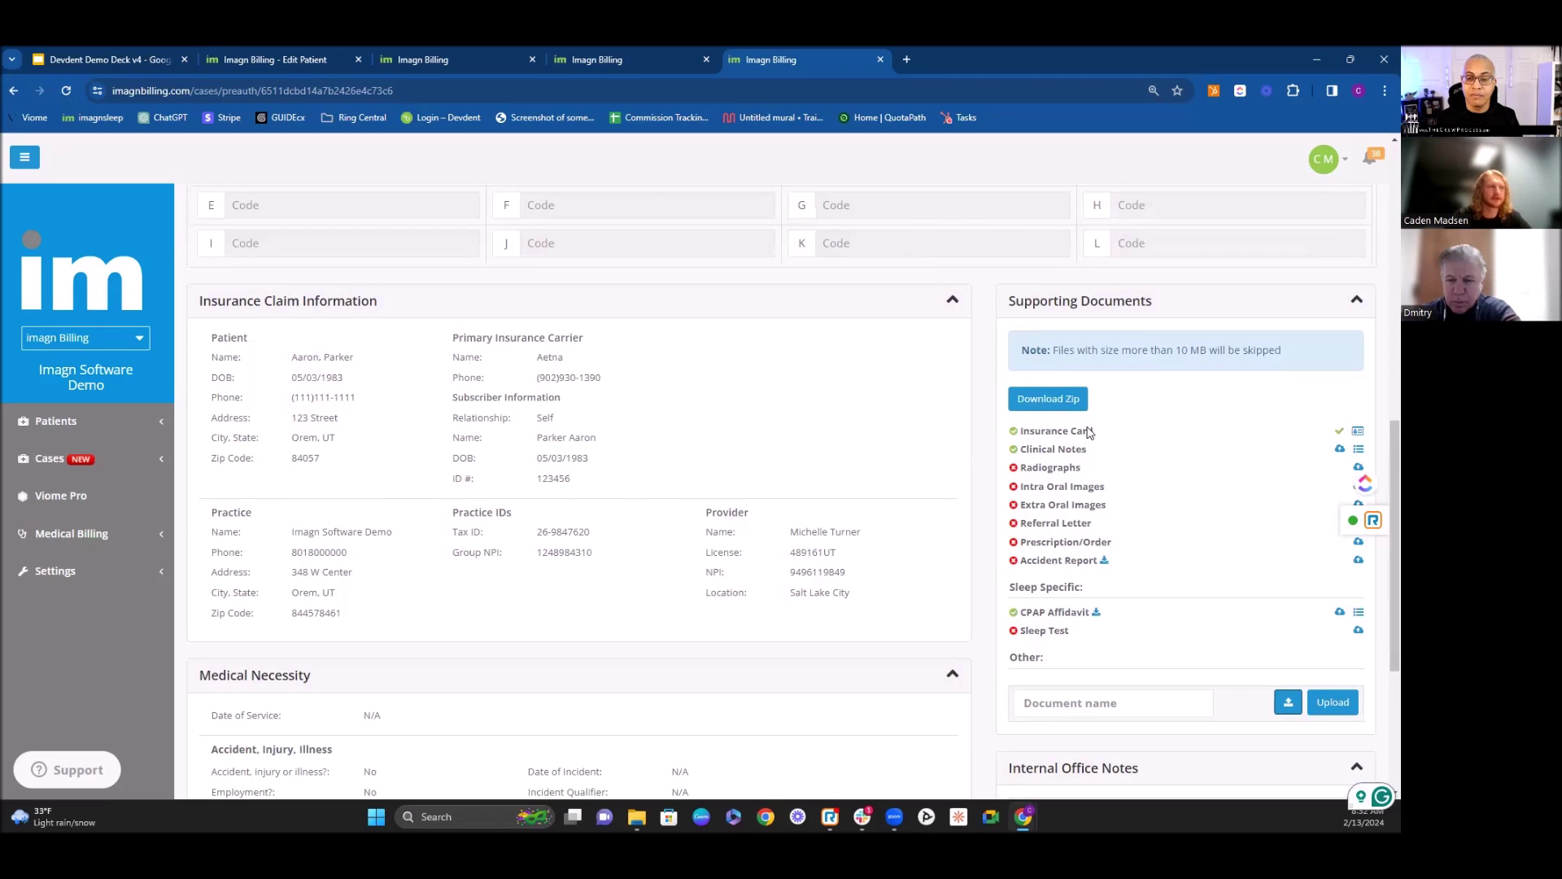
{"action": "scroll", "coordinate": [1090, 430], "scroll_direction": "down", "scroll_amount": 1}
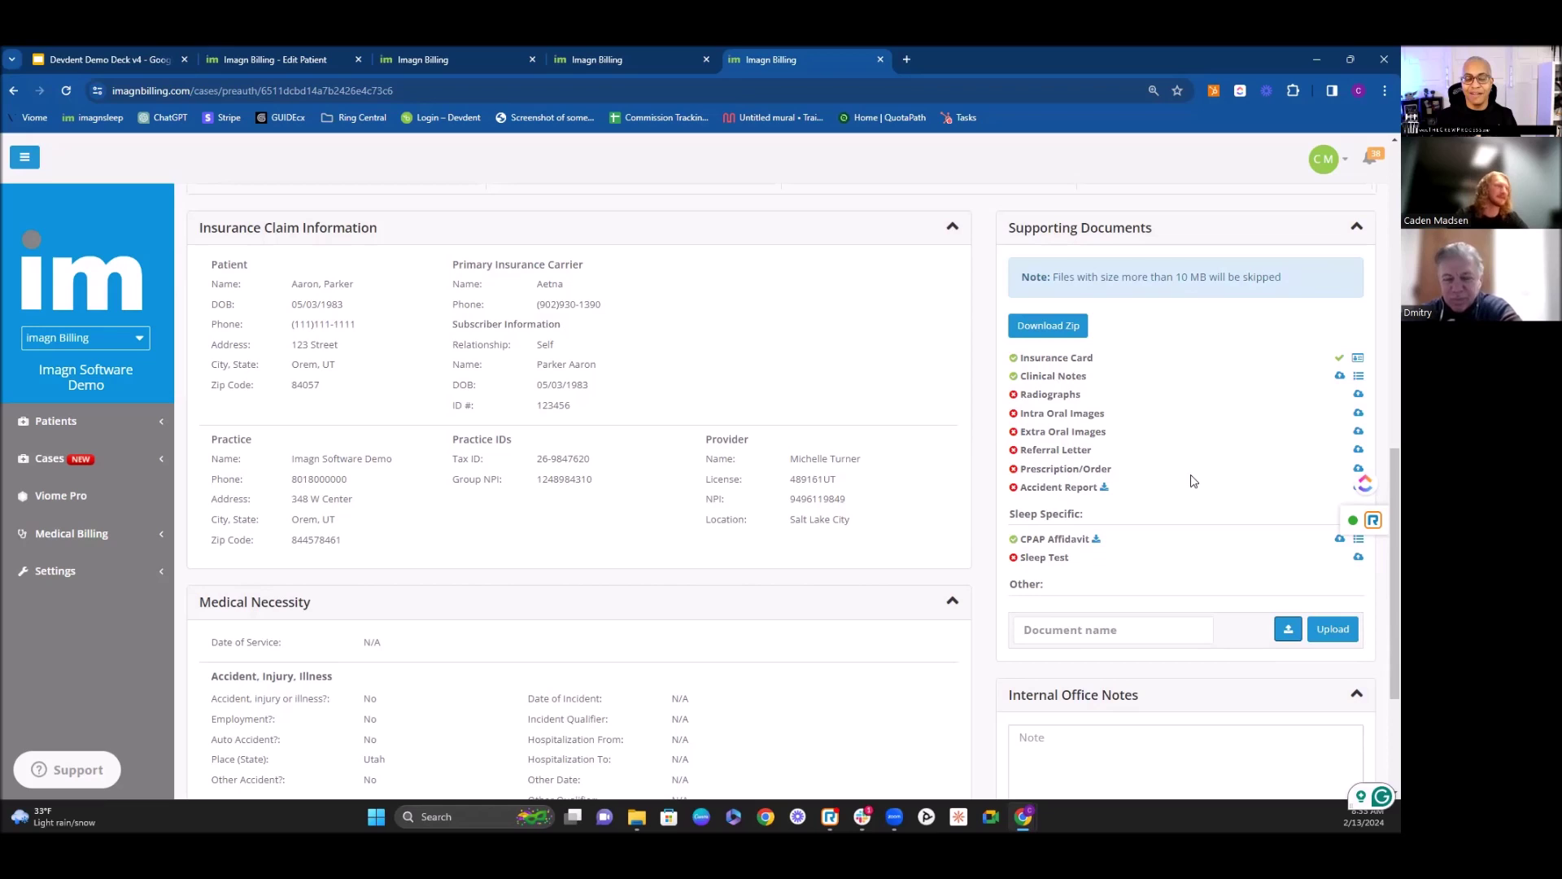
{"action": "scroll", "coordinate": [476, 560], "scroll_direction": "up", "scroll_amount": 6}
{"action": "scroll", "coordinate": [476, 560], "scroll_direction": "up", "scroll_amount": 3}
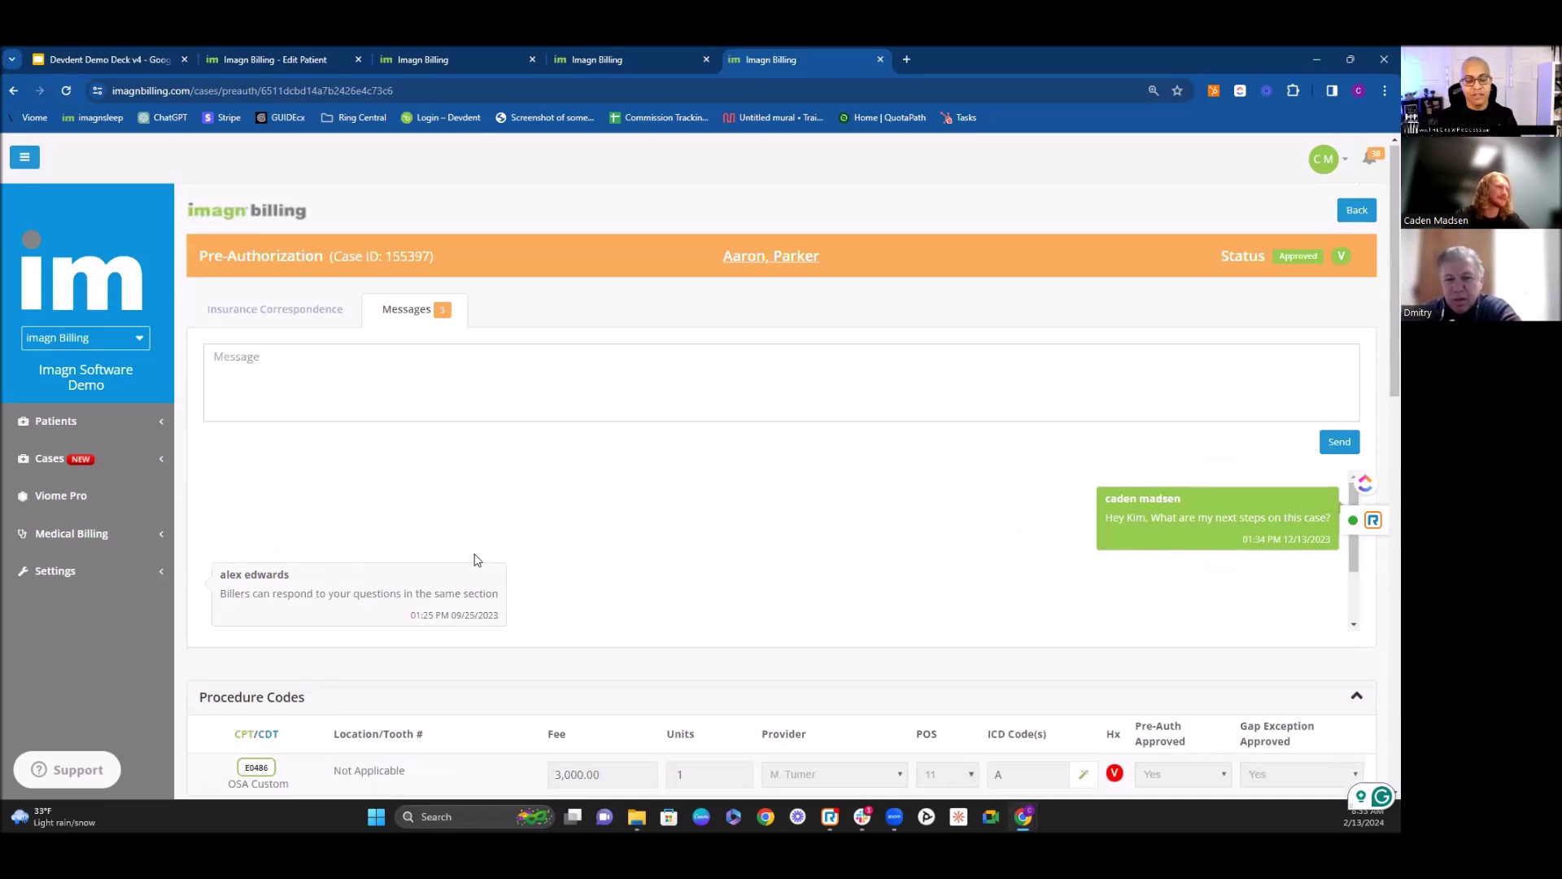